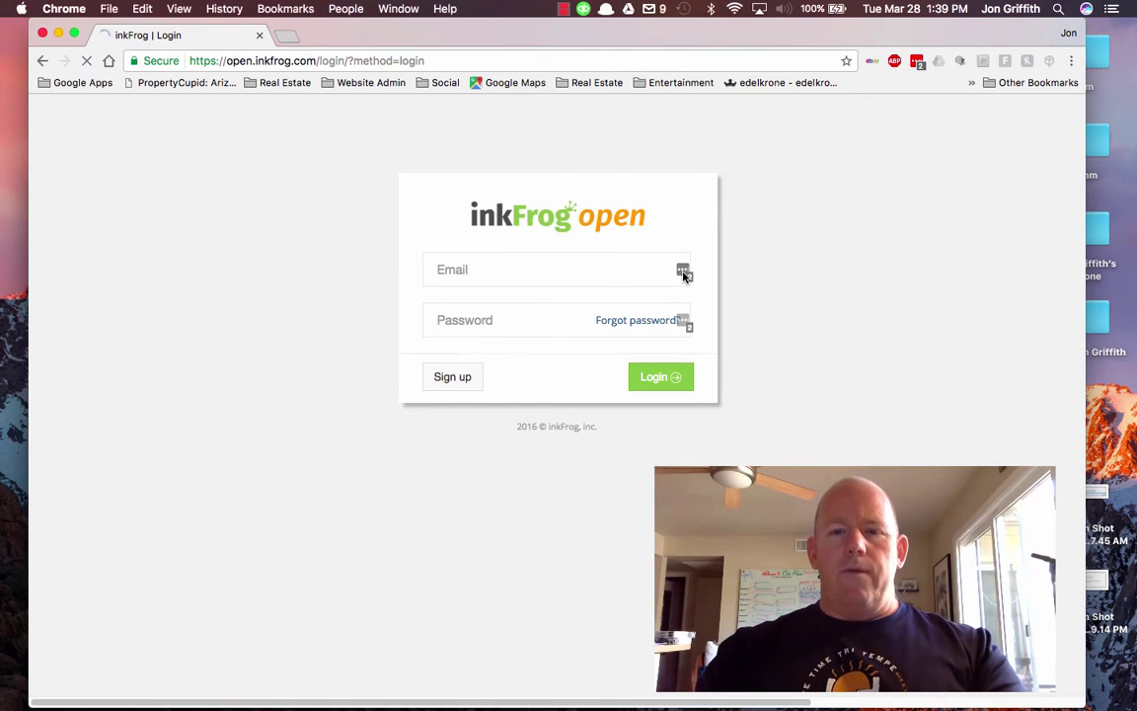
Step: Fill in the saved account e-mail and password and log in to inkFrog
left_click(683, 272)
left_click(525, 363)
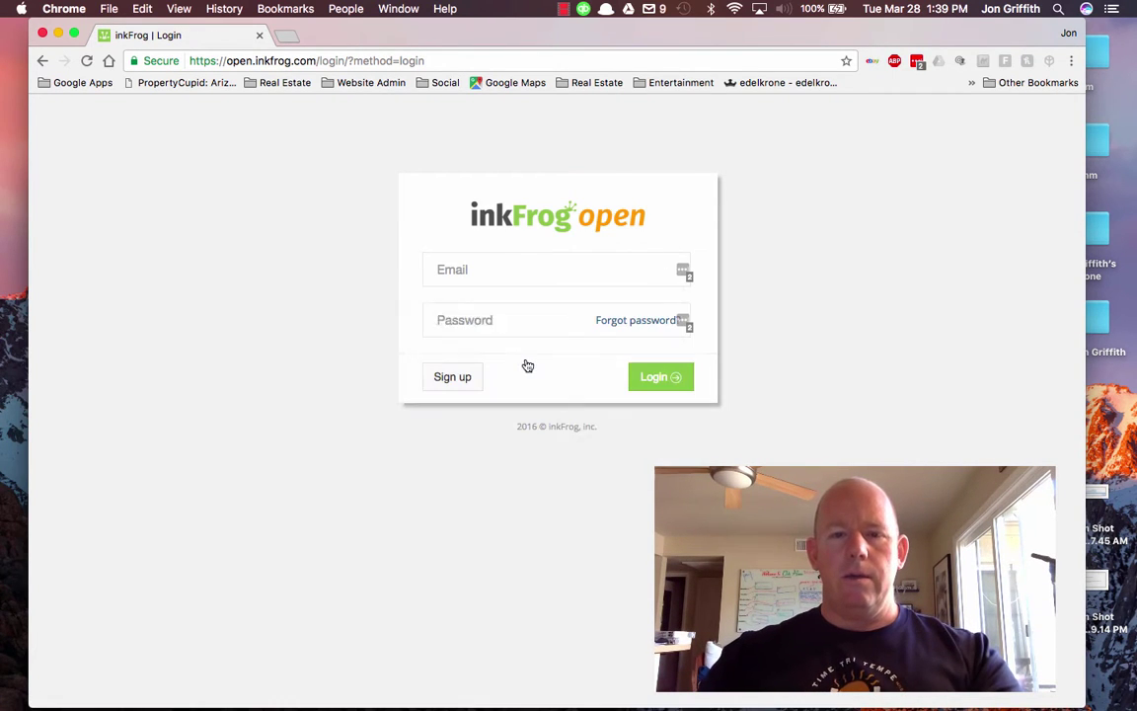
left_click(657, 378)
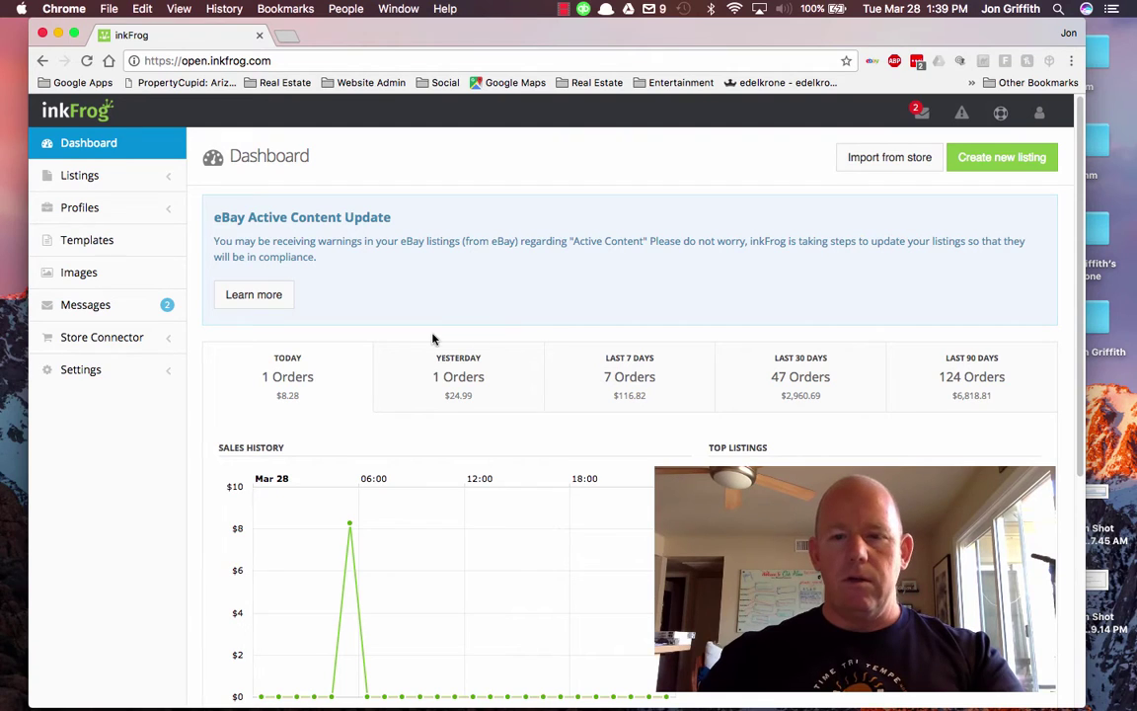
Step: Go to the listing profiles and start creating a new listing profile
scroll(158, 488, "down", 5)
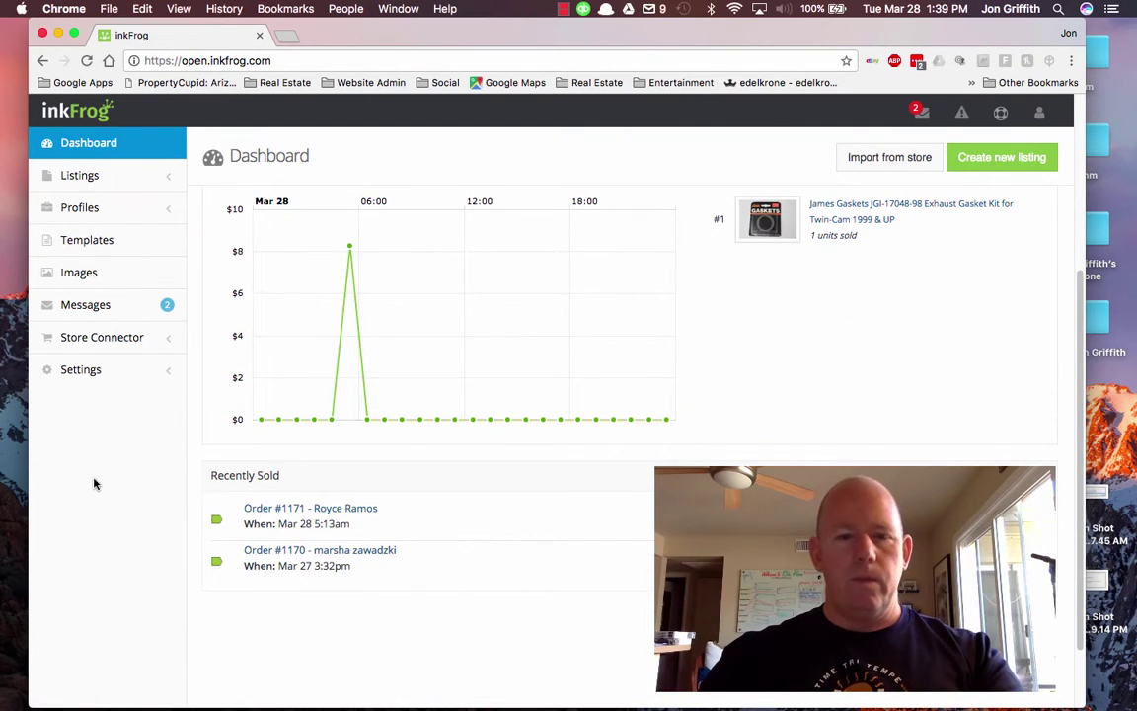
scroll(452, 333, "up", 4)
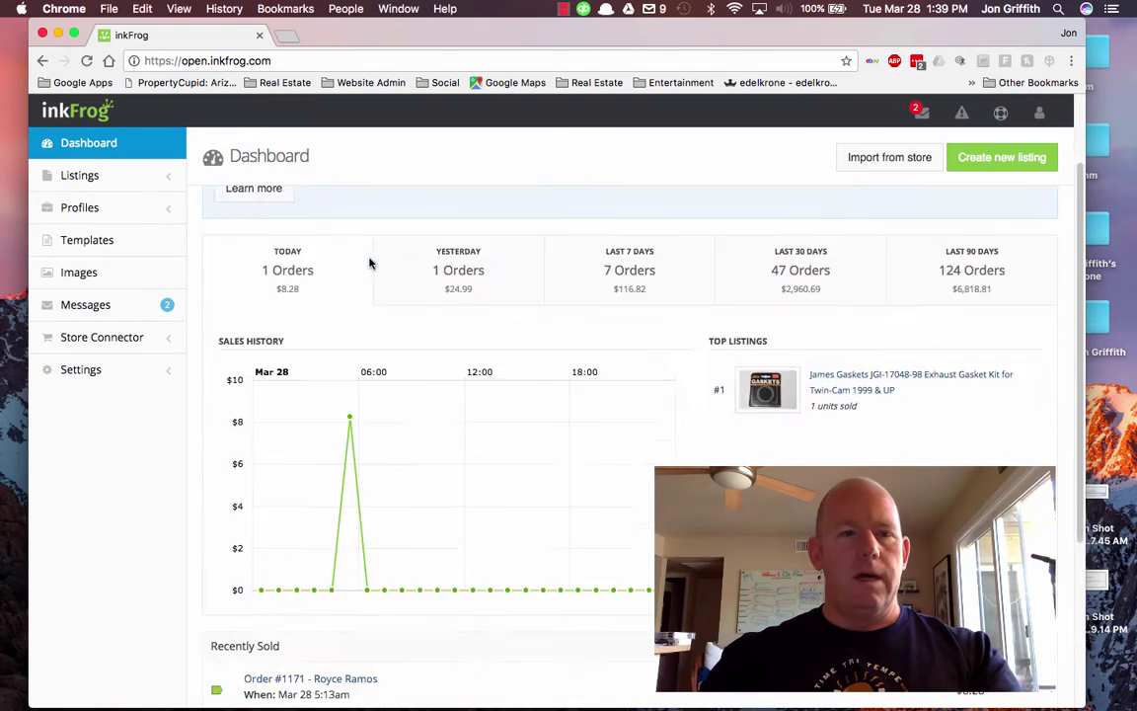
scroll(370, 262, "down", 3)
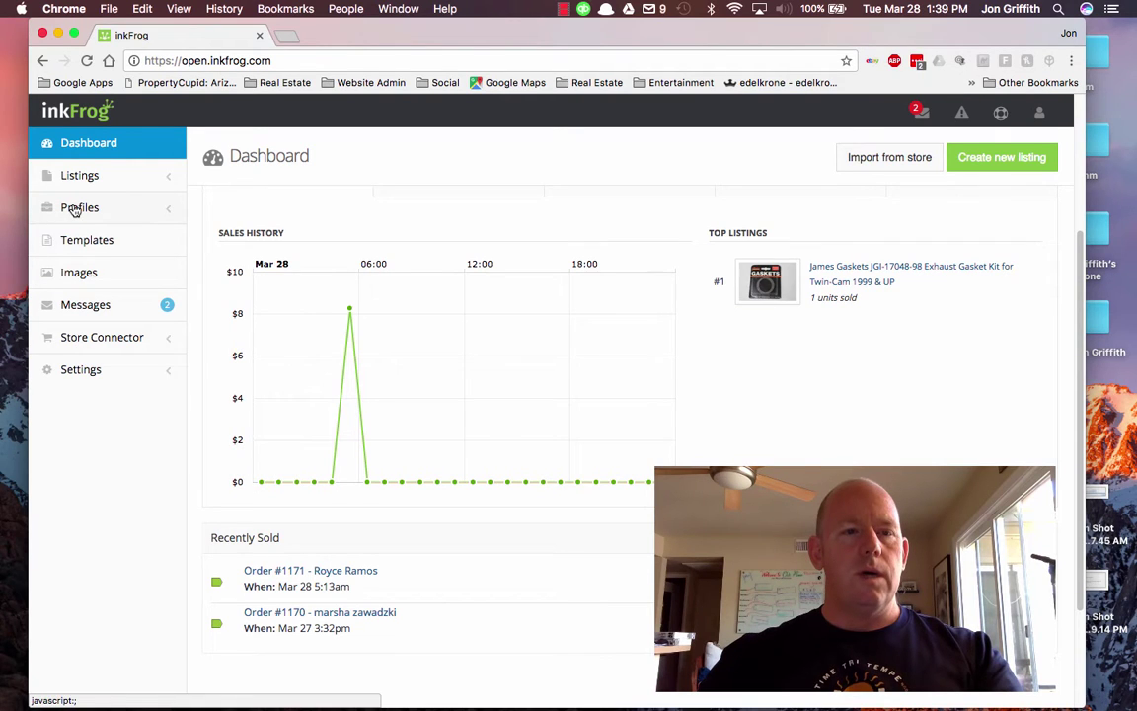
left_click(74, 209)
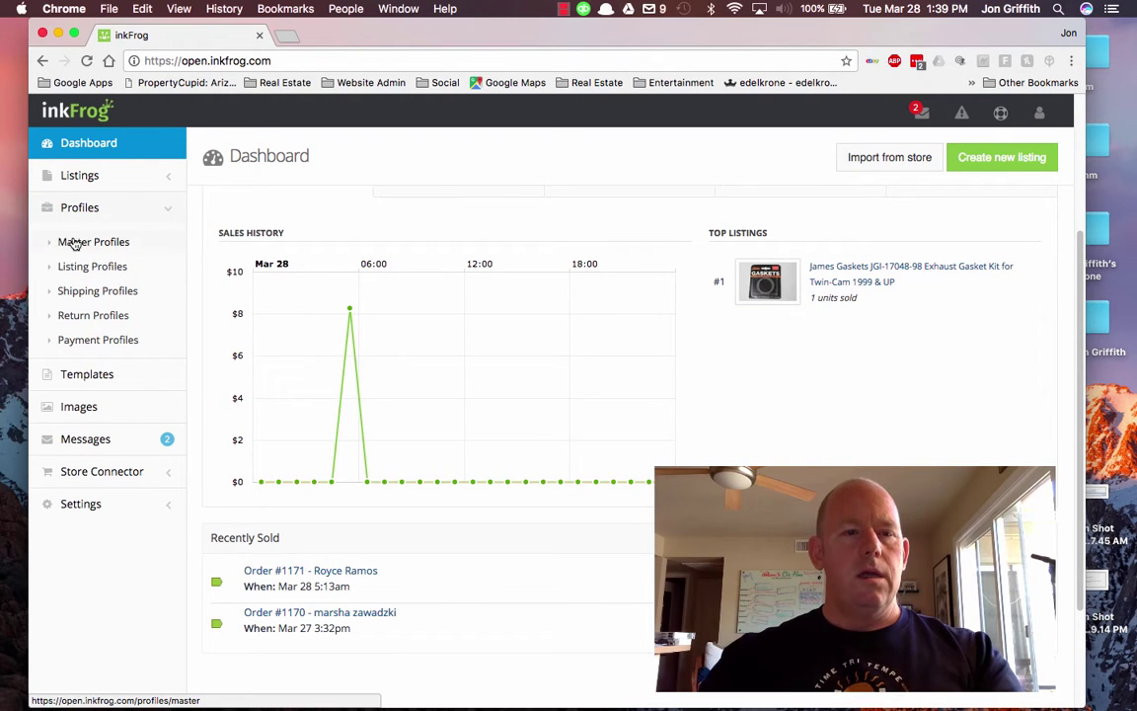
left_click(74, 243)
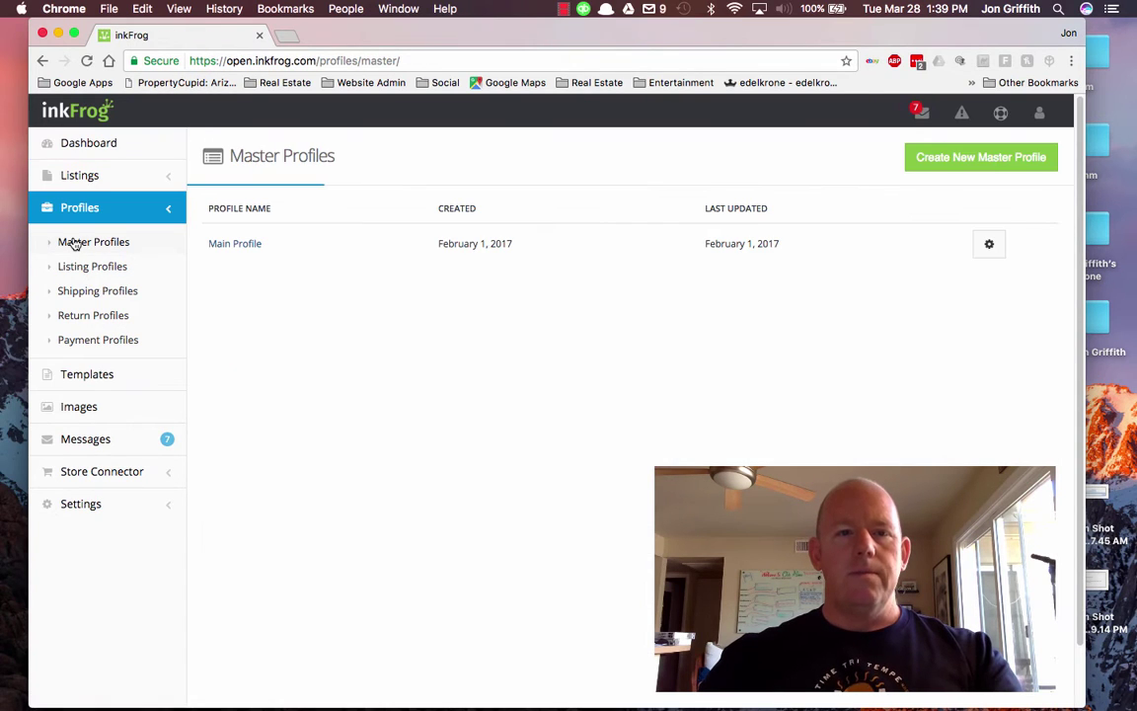
left_click(76, 272)
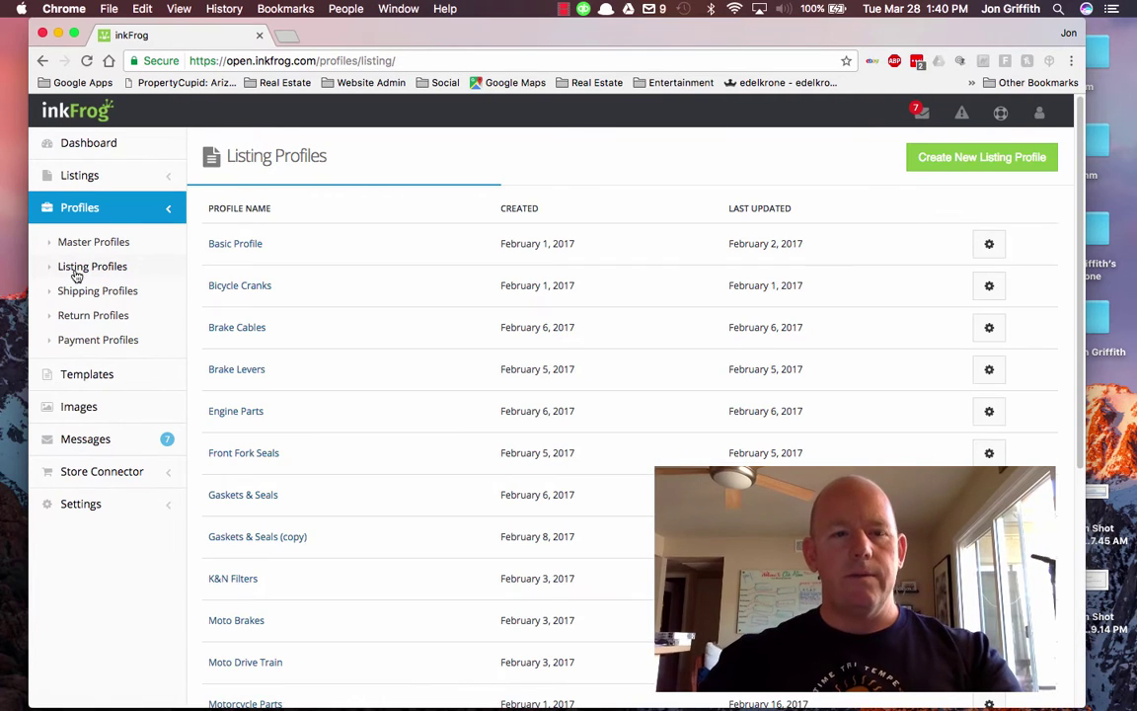
left_click(951, 161)
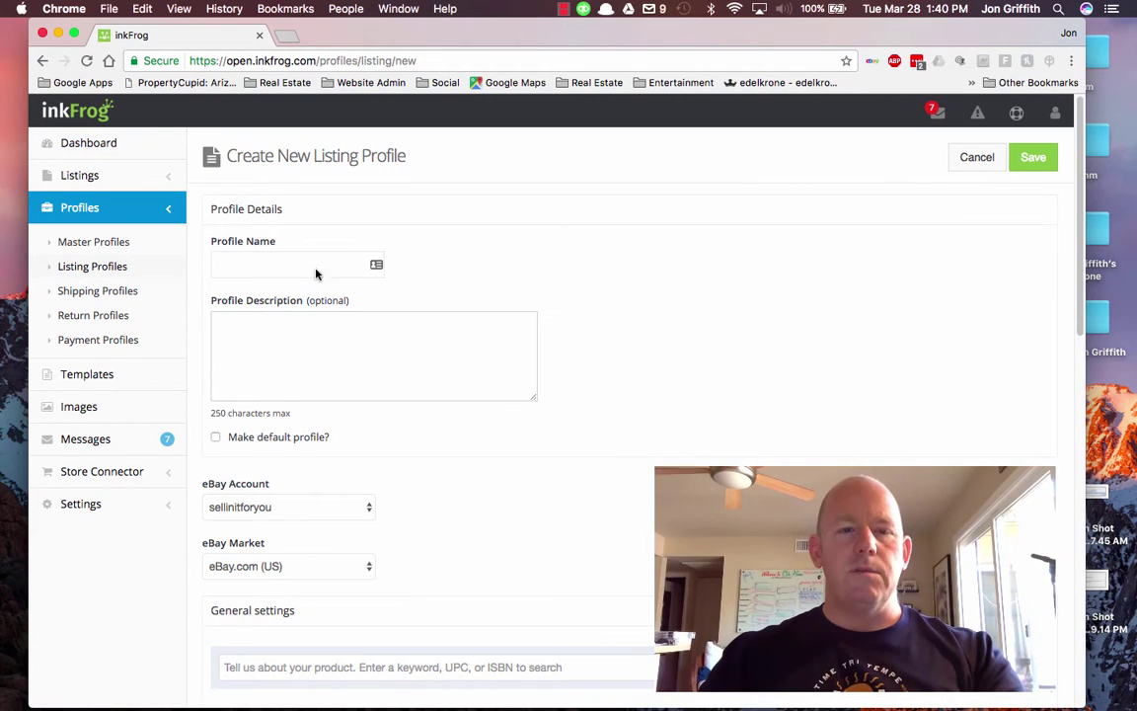
Step: Name the new listing profile "Remote Controls" and leave its optional description empty
left_click(312, 262)
type("Remote")
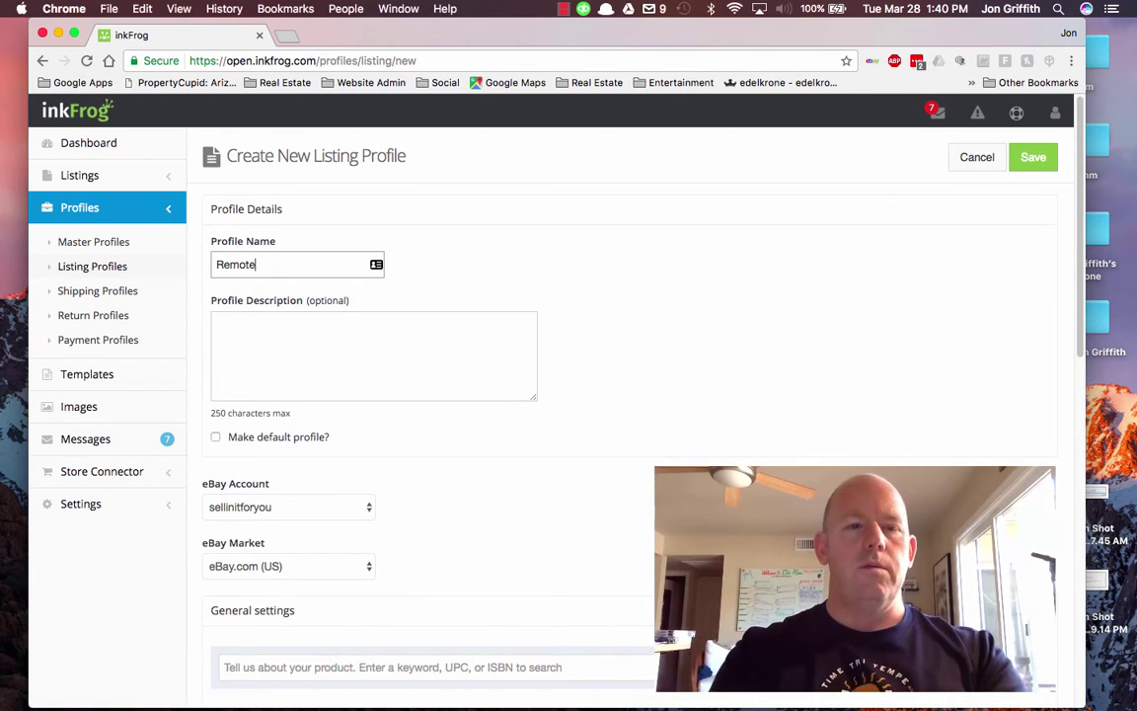
type(" Controls")
left_click(269, 341)
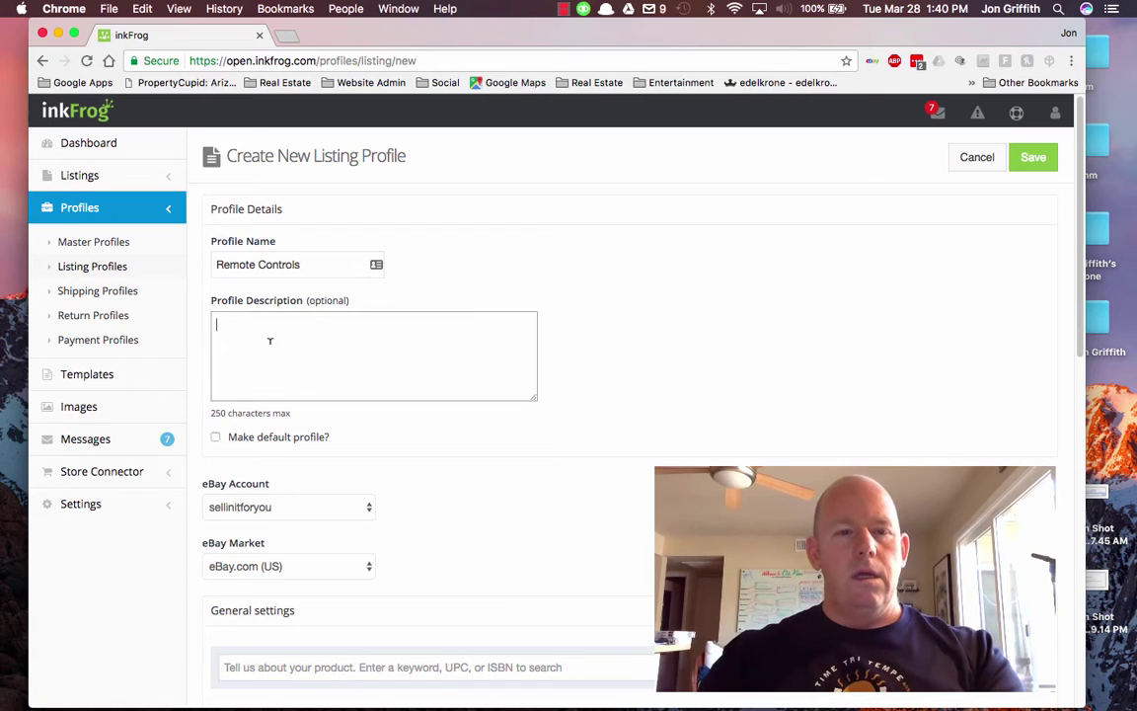
Step: Open the category chooser for the profile's primary eBay category
scroll(463, 415, "down", 2)
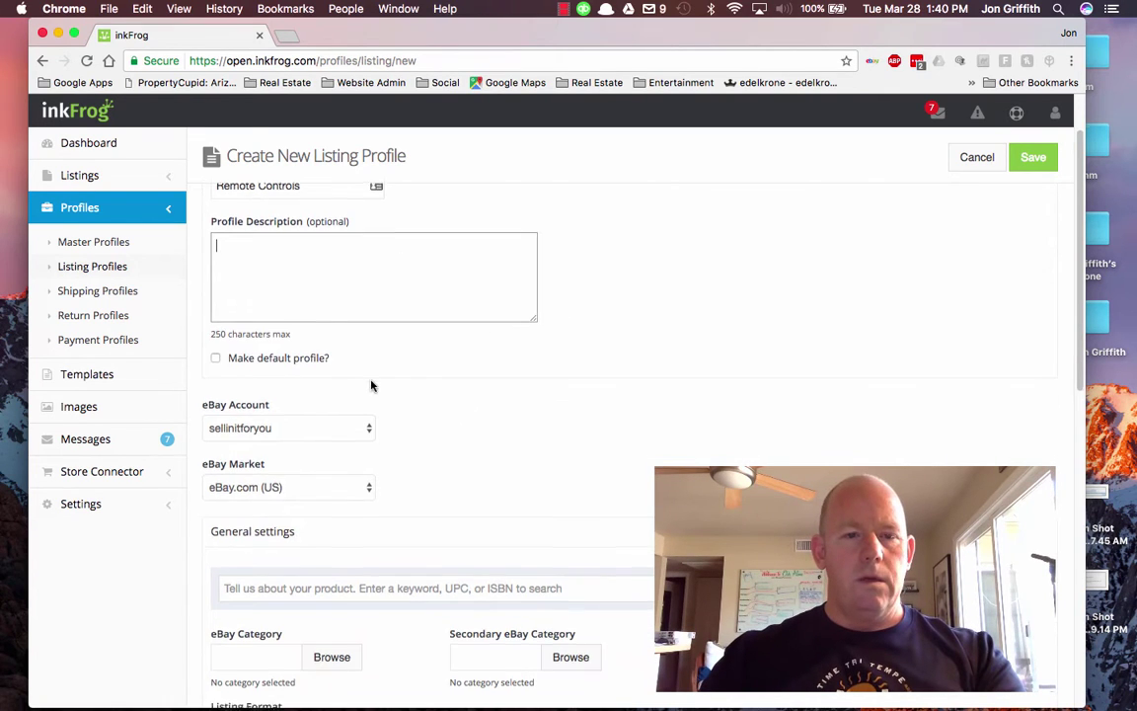
scroll(373, 355, "down", 5)
scroll(406, 272, "down", 2)
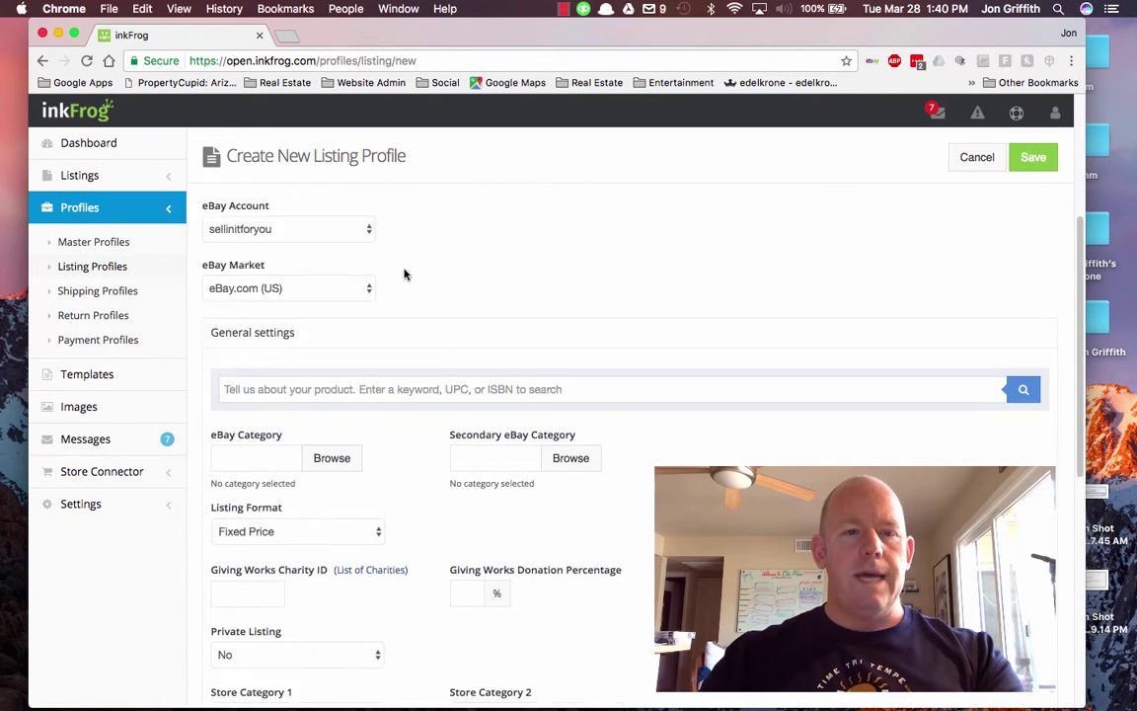
scroll(367, 349, "down", 1)
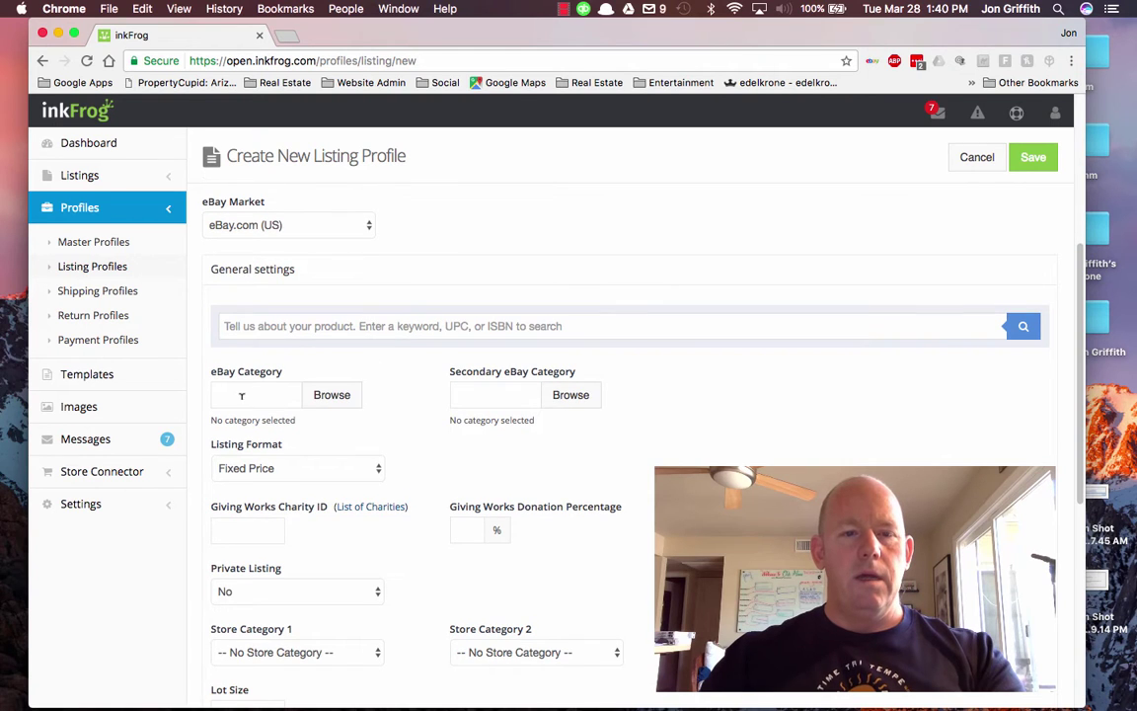
left_click(330, 400)
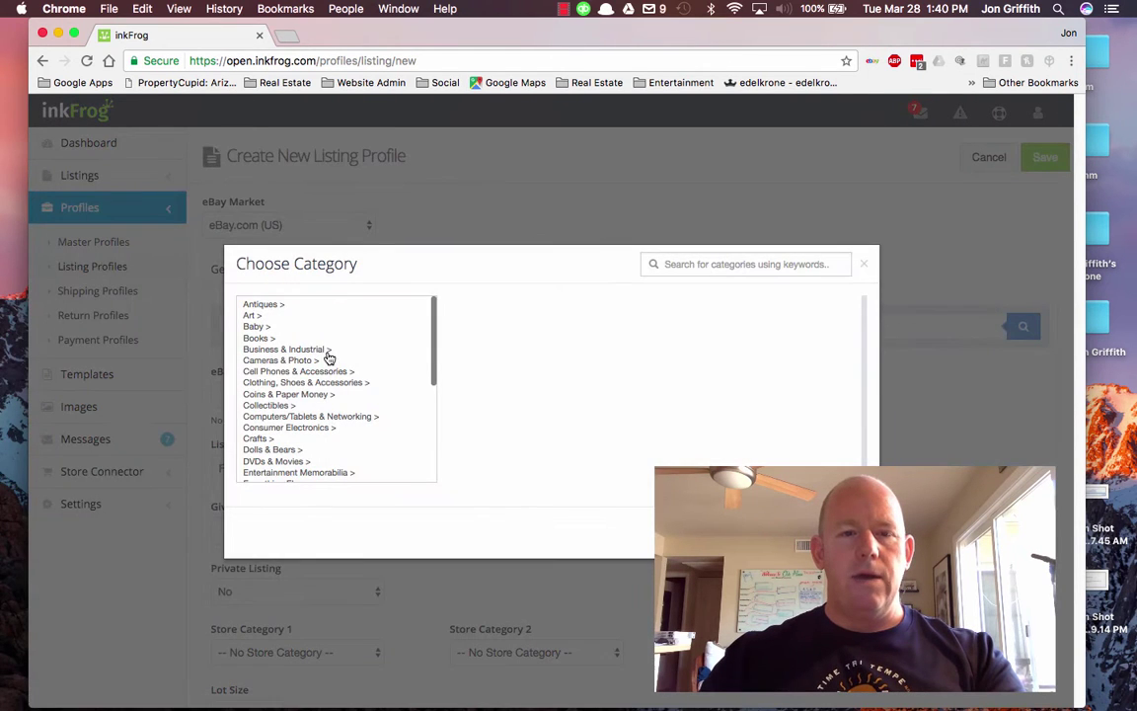
Step: Search ebay.com in a new browser tab for "VCR REMOTE" and open the Toshiba SE-R0295 listing to check its category path
left_click(289, 37)
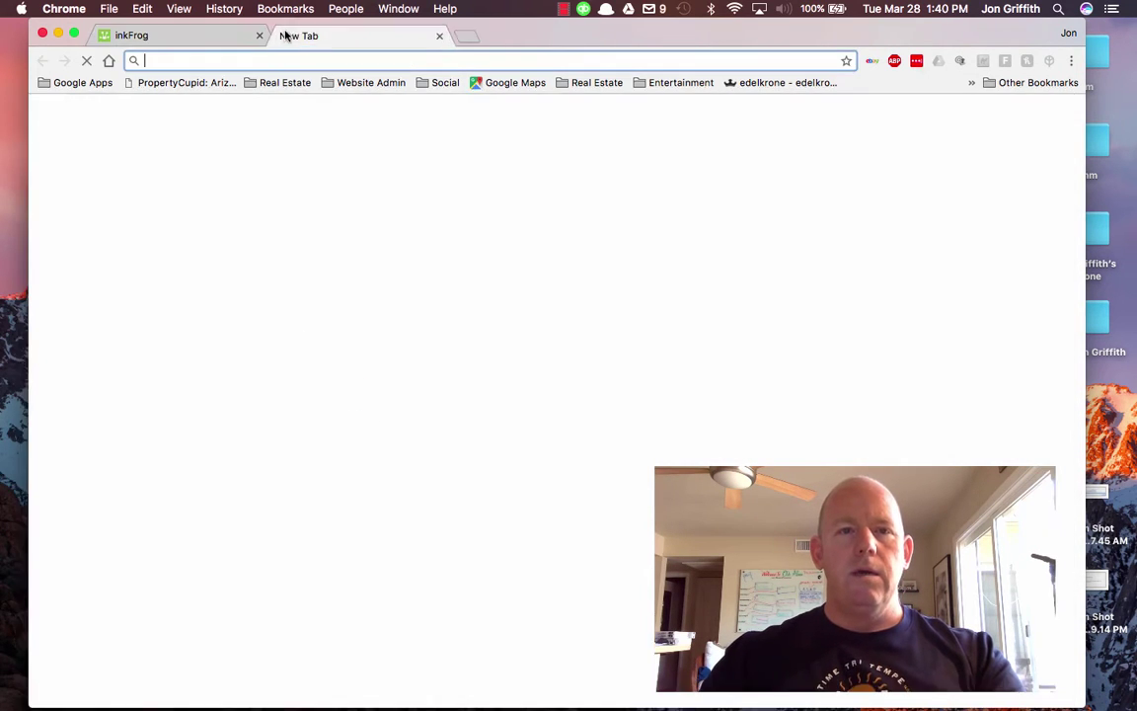
type("www.ebay.com")
key("Return")
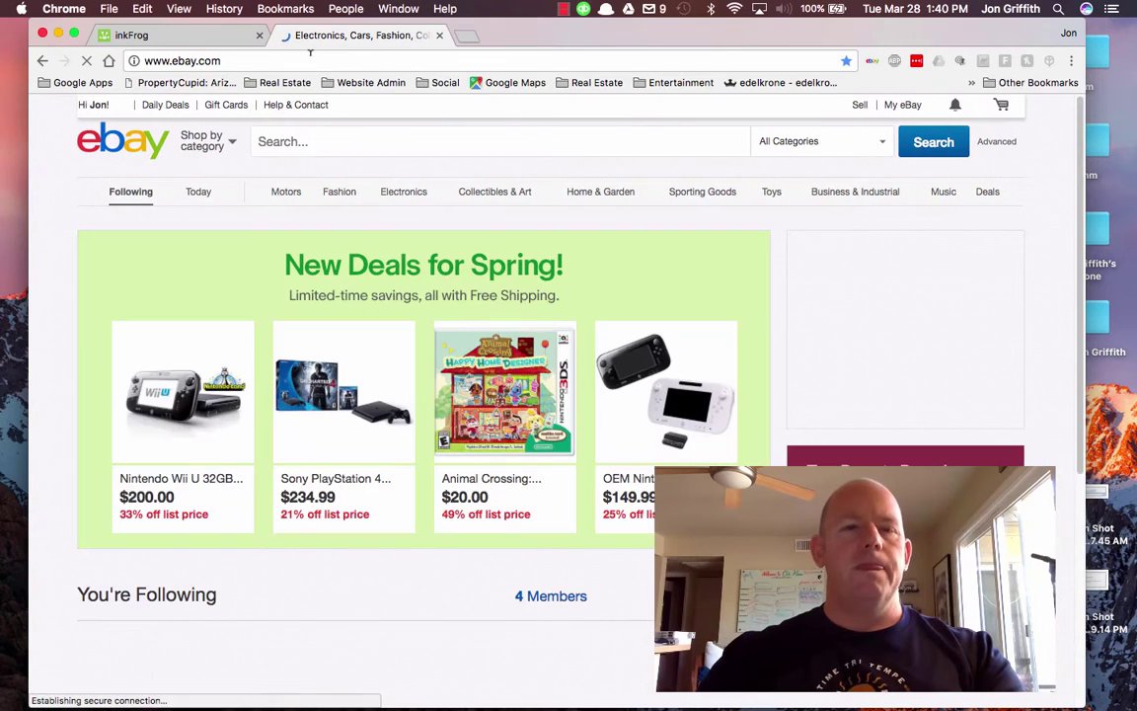
left_click(312, 141)
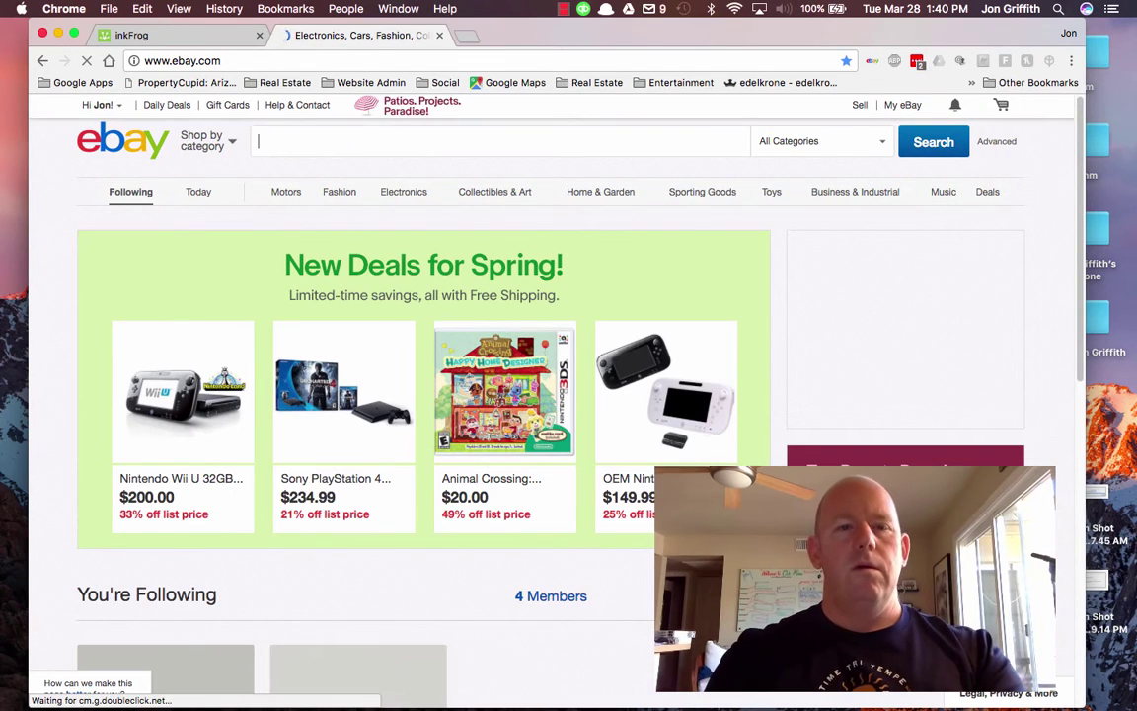
type("VCR REMOTE")
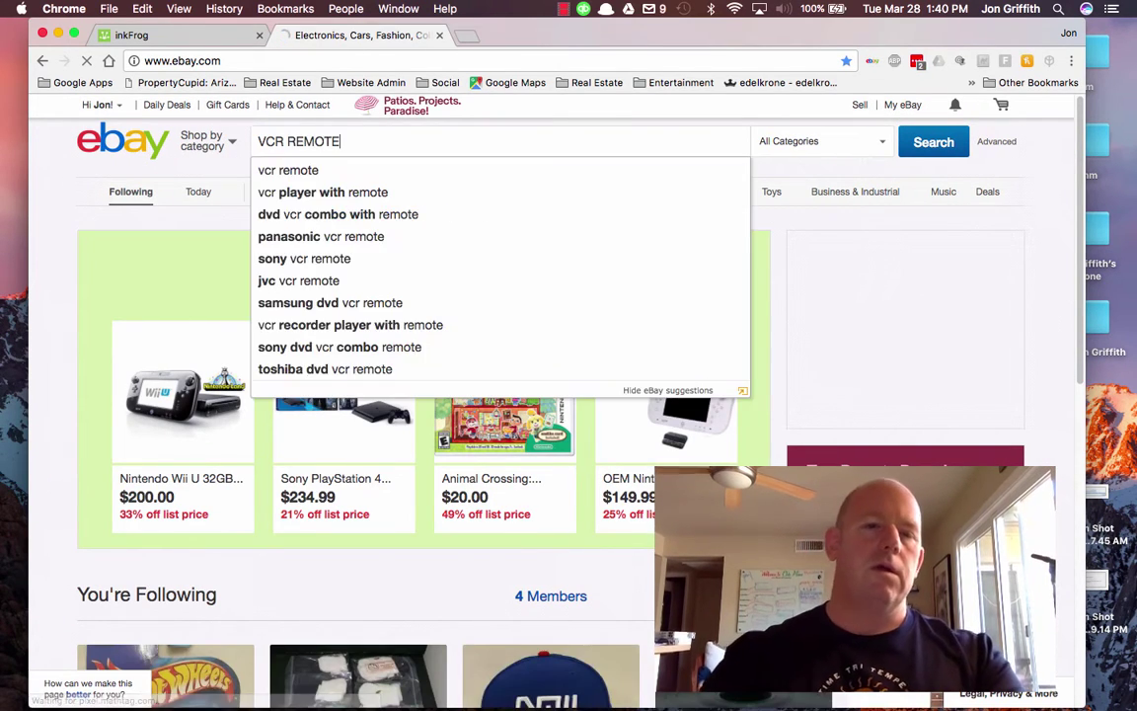
key("Return")
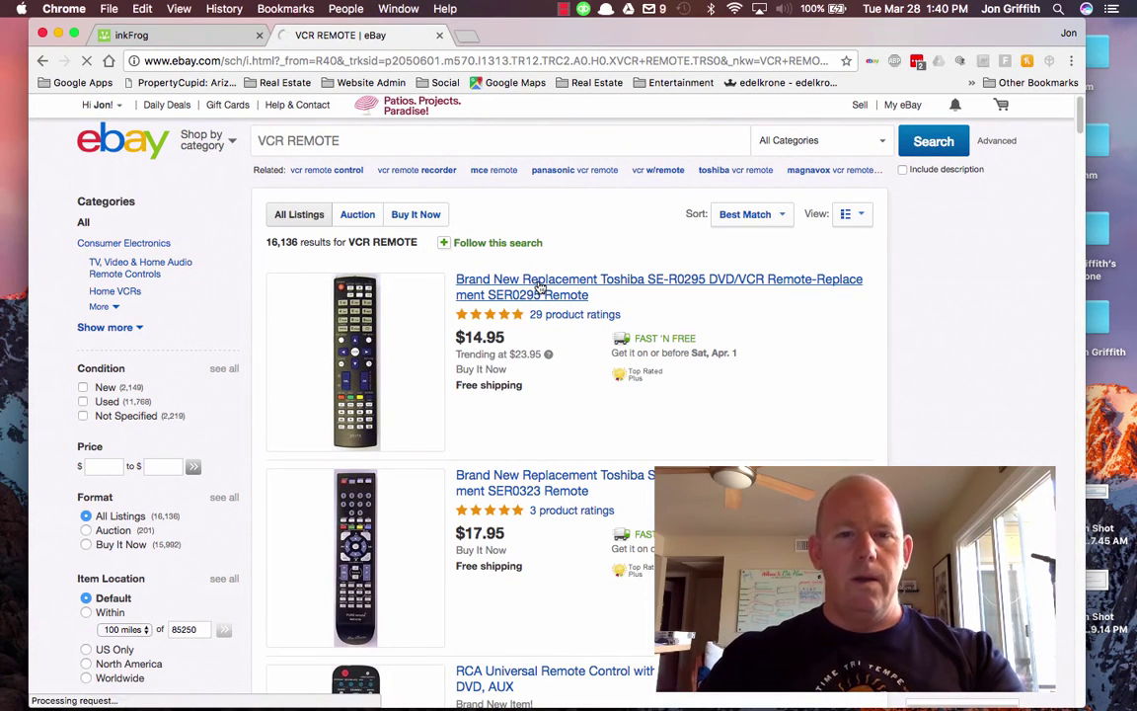
left_click(540, 286)
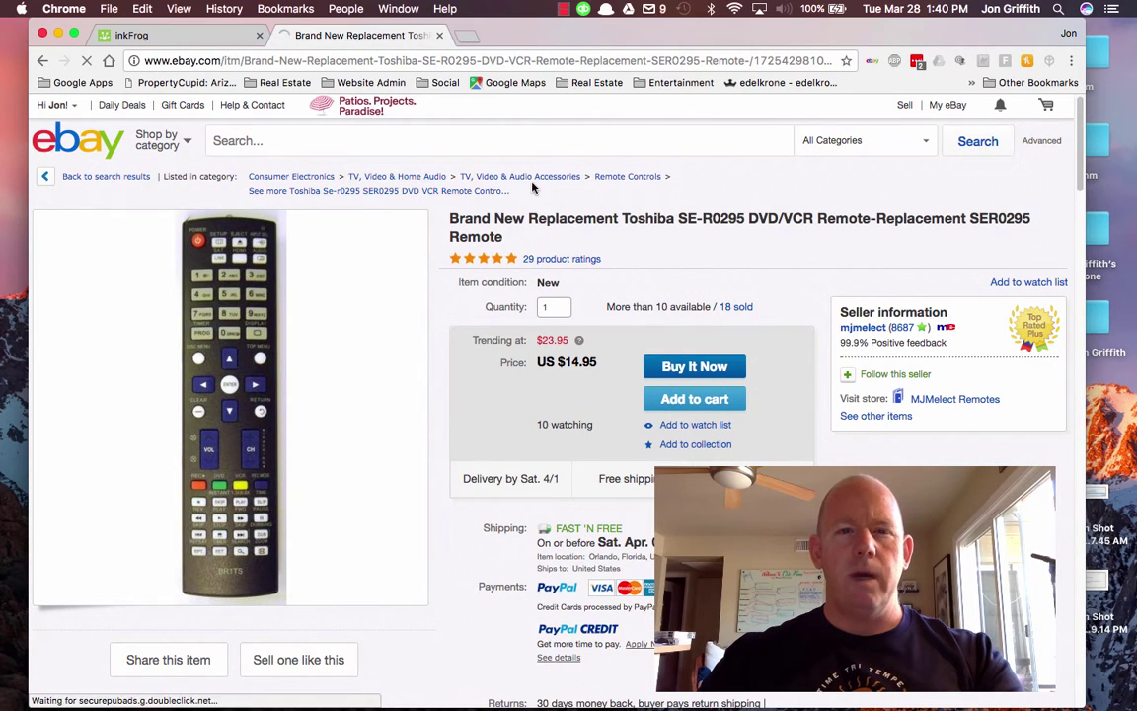
key("super+Tab")
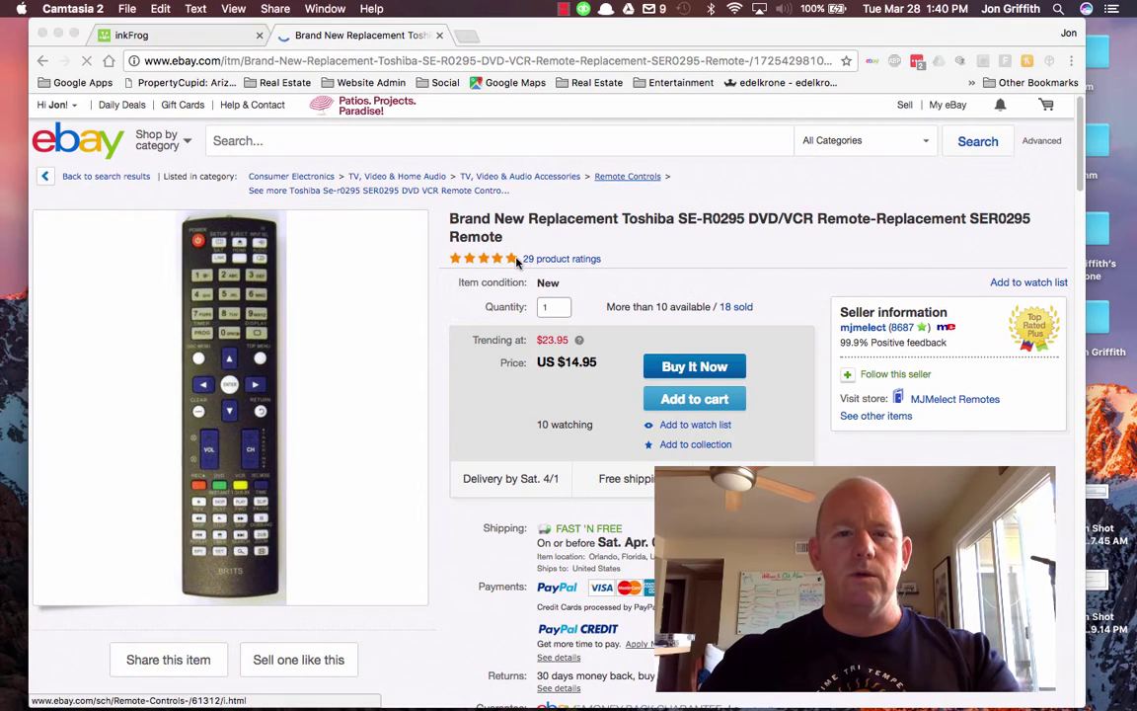
Step: Back in inkFrog, set the eBay category to Consumer Electronics > TV, Video & Home Audio > TV, Video & Audio Accessories > Remote Controls
left_click(158, 35)
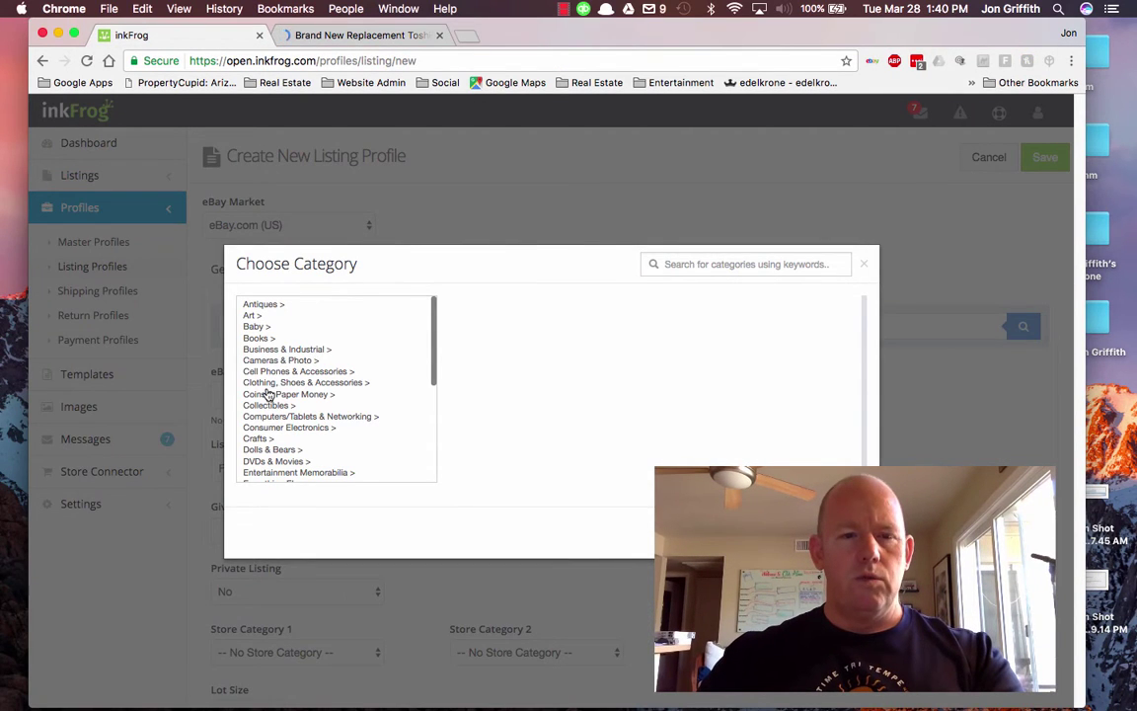
left_click(266, 426)
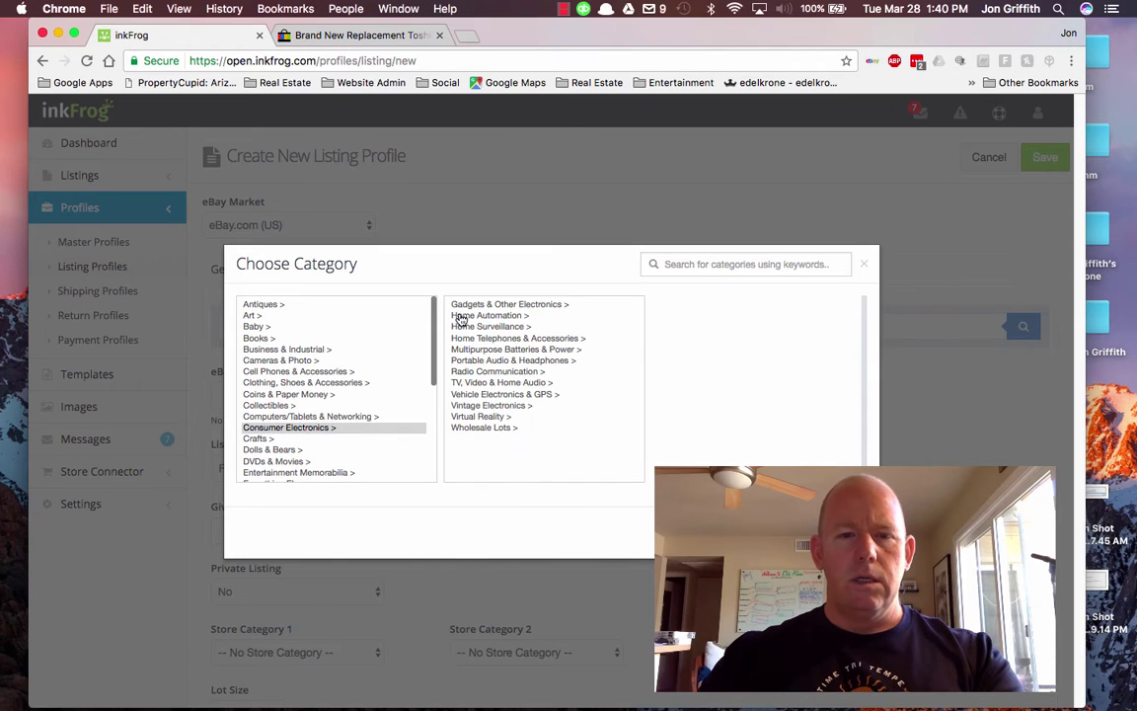
left_click(473, 385)
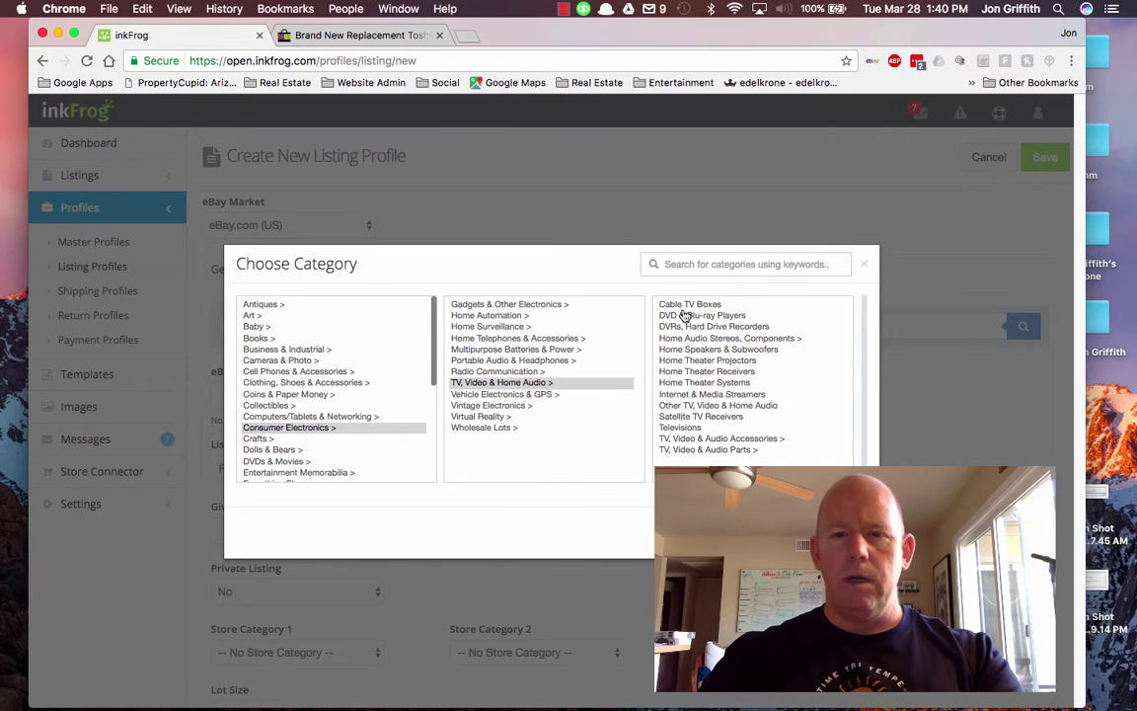
left_click(365, 35)
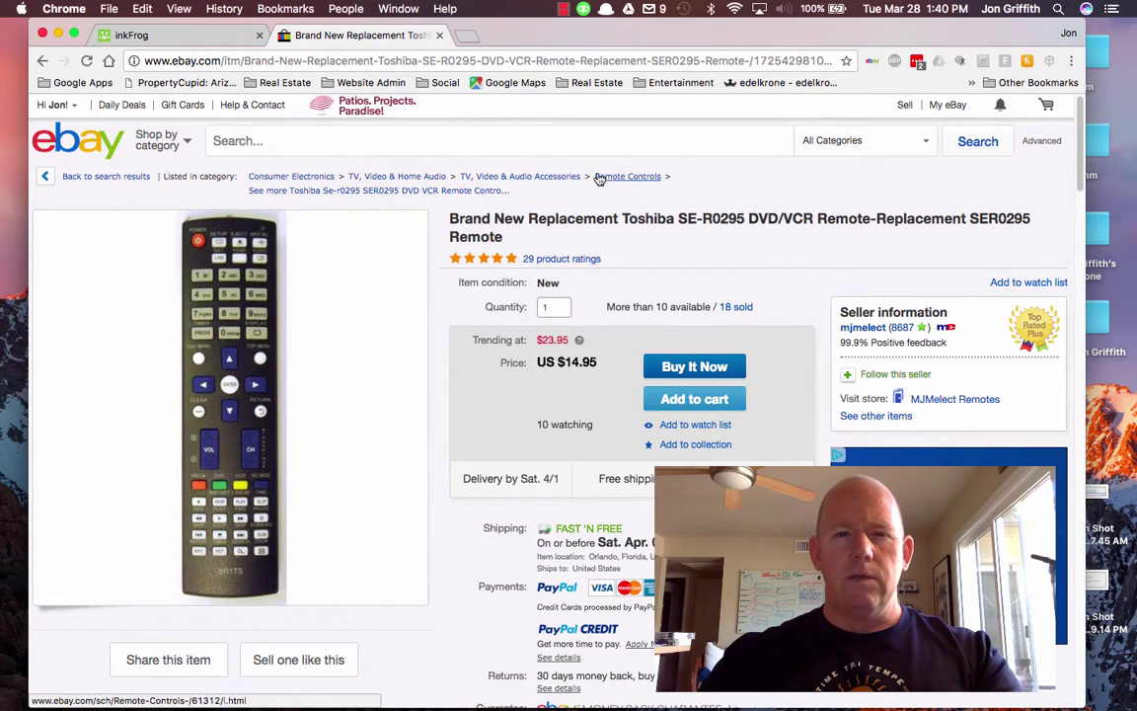
left_click(185, 37)
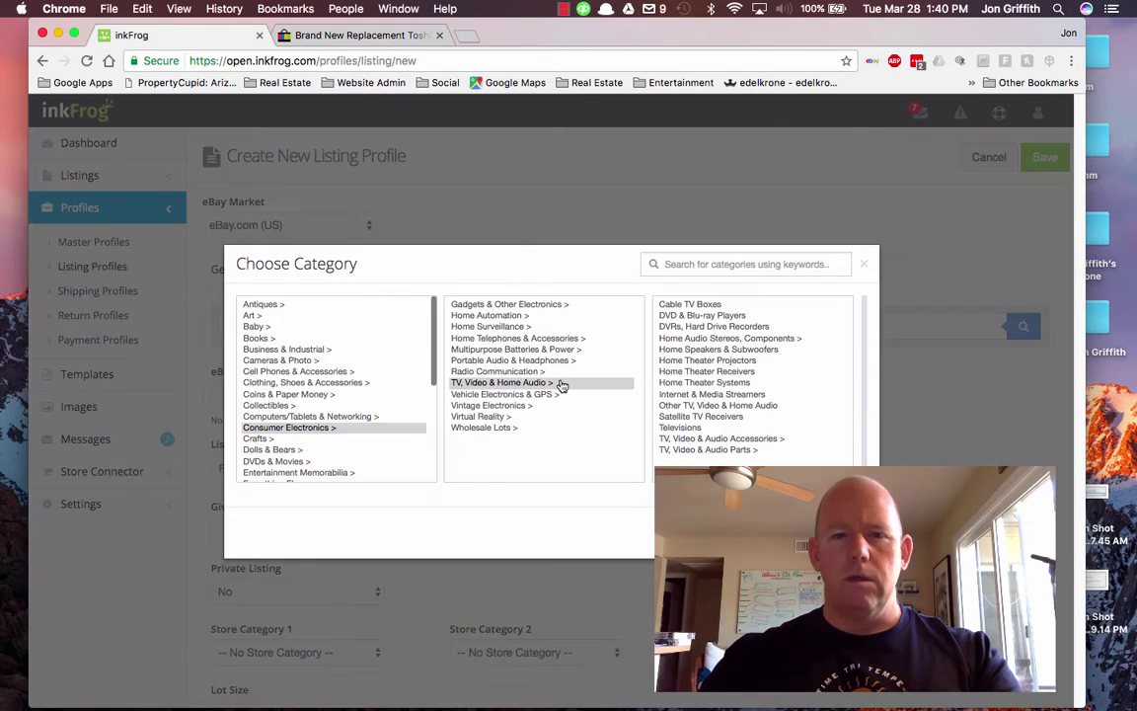
left_click(717, 440)
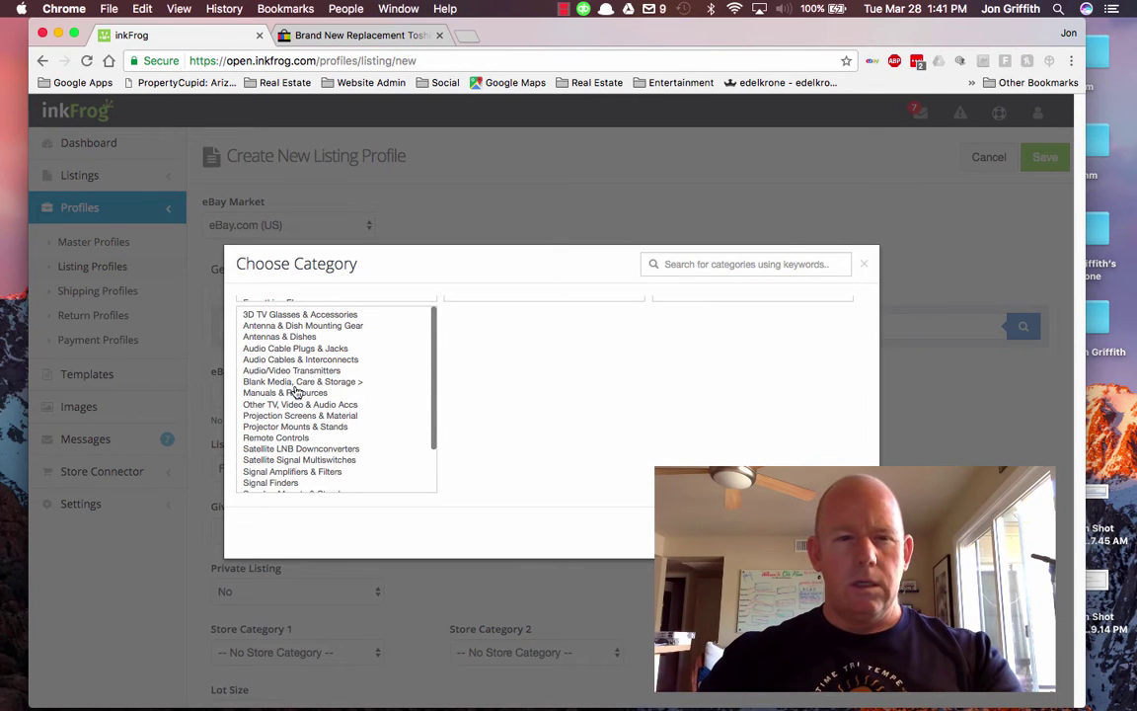
left_click(265, 437)
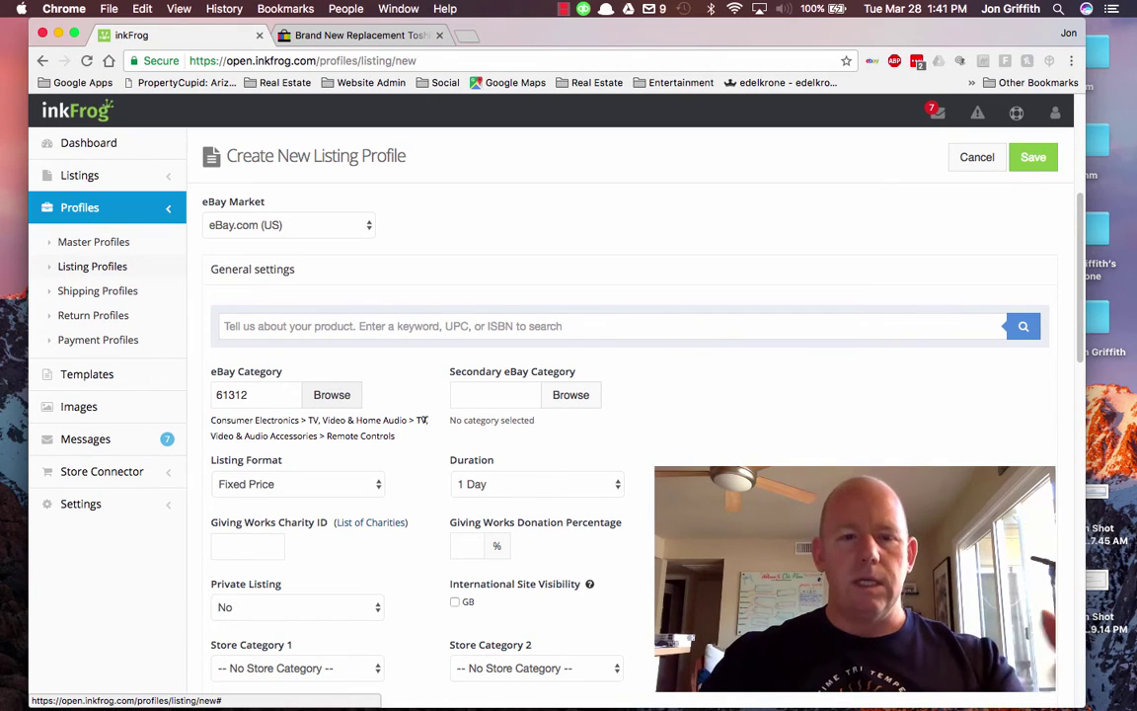
Step: Set the listing duration to Good Til Canceled
scroll(385, 385, "down", 2)
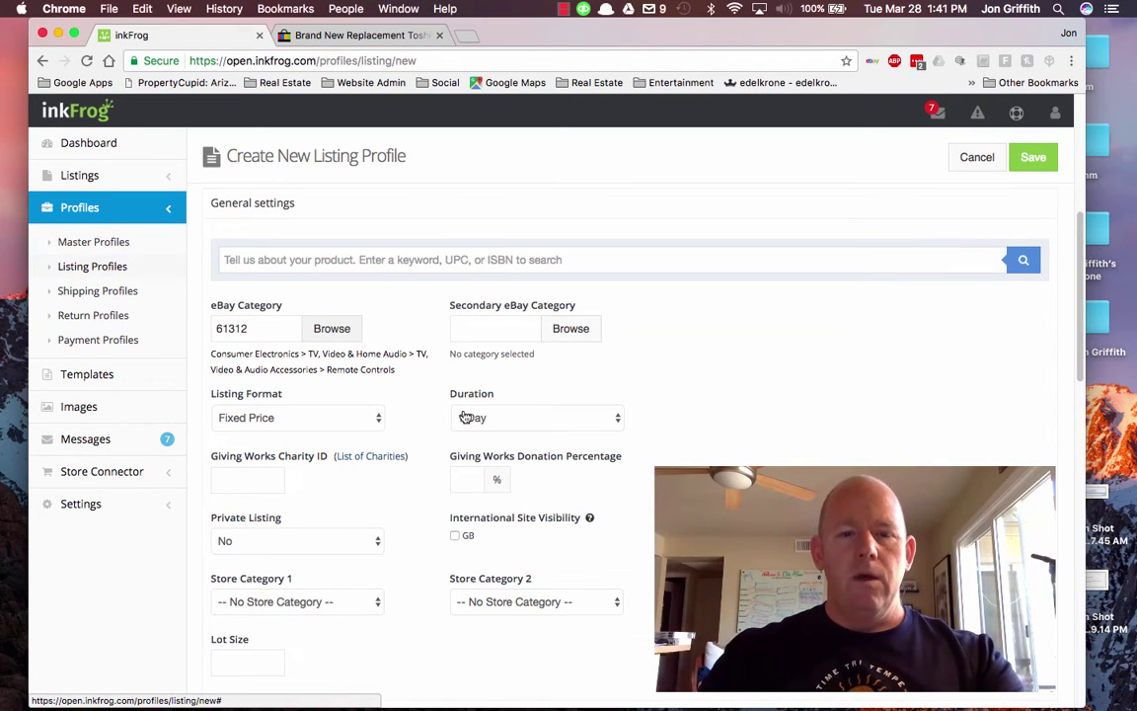
left_click(464, 418)
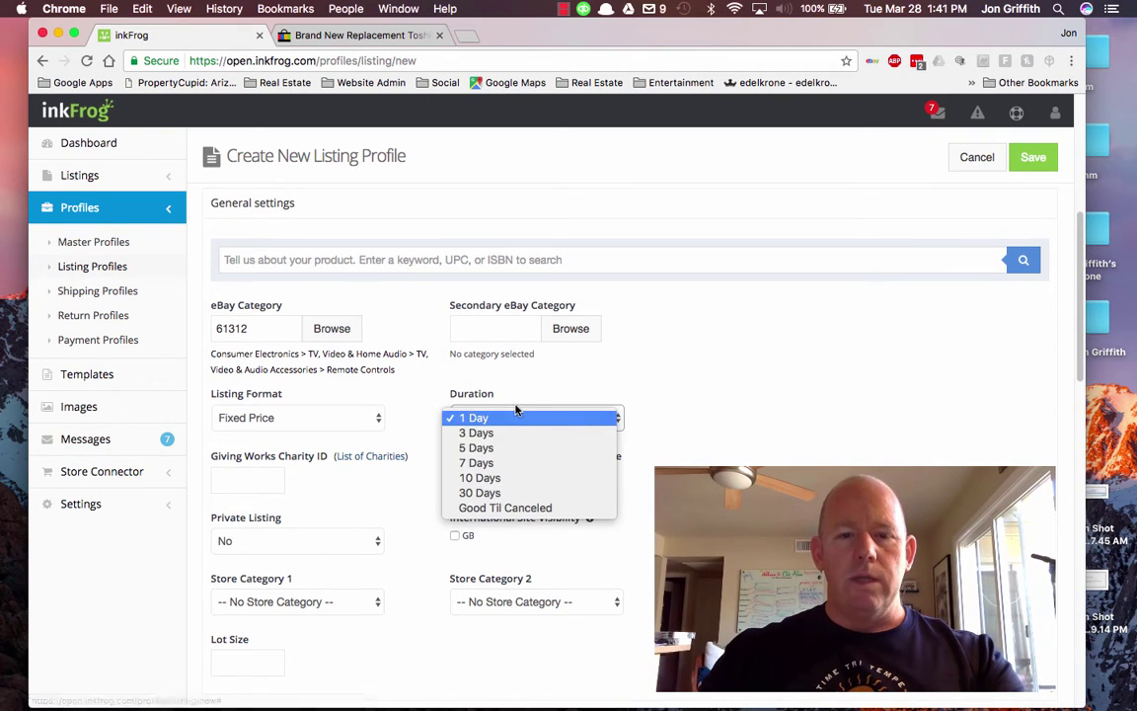
left_click(501, 509)
Step: Set the profile's first store category to Home Theater
scroll(306, 444, "down", 4)
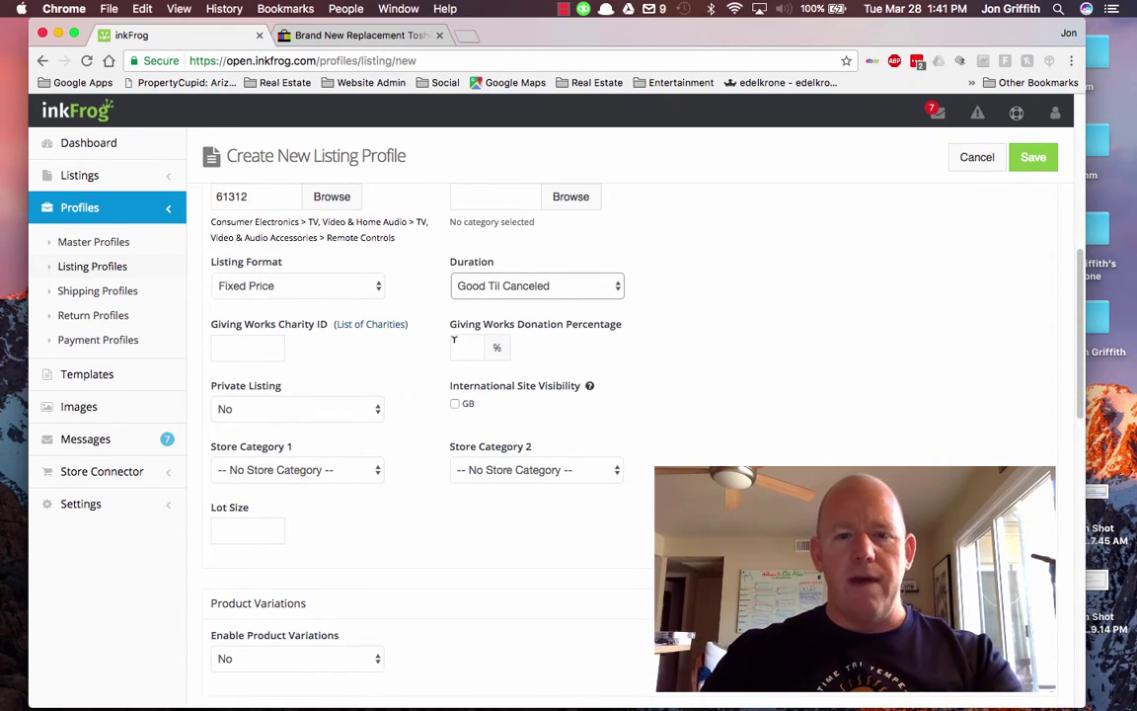
scroll(337, 406, "down", 3)
left_click(301, 385)
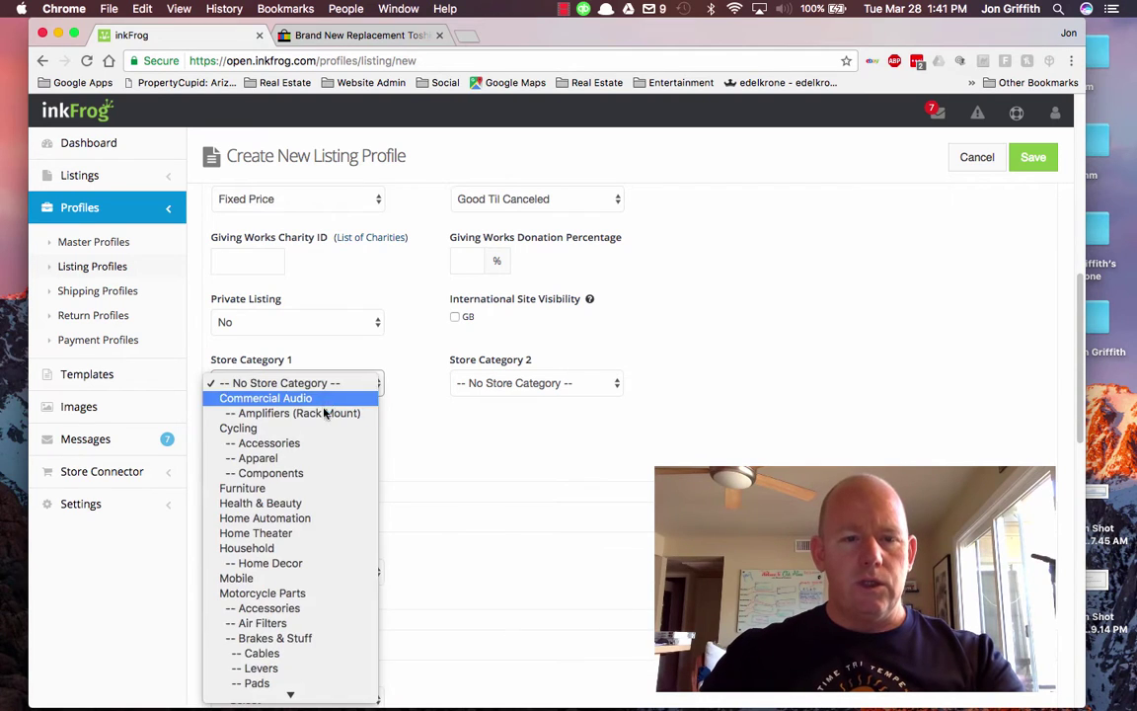
scroll(296, 439, "down", 2)
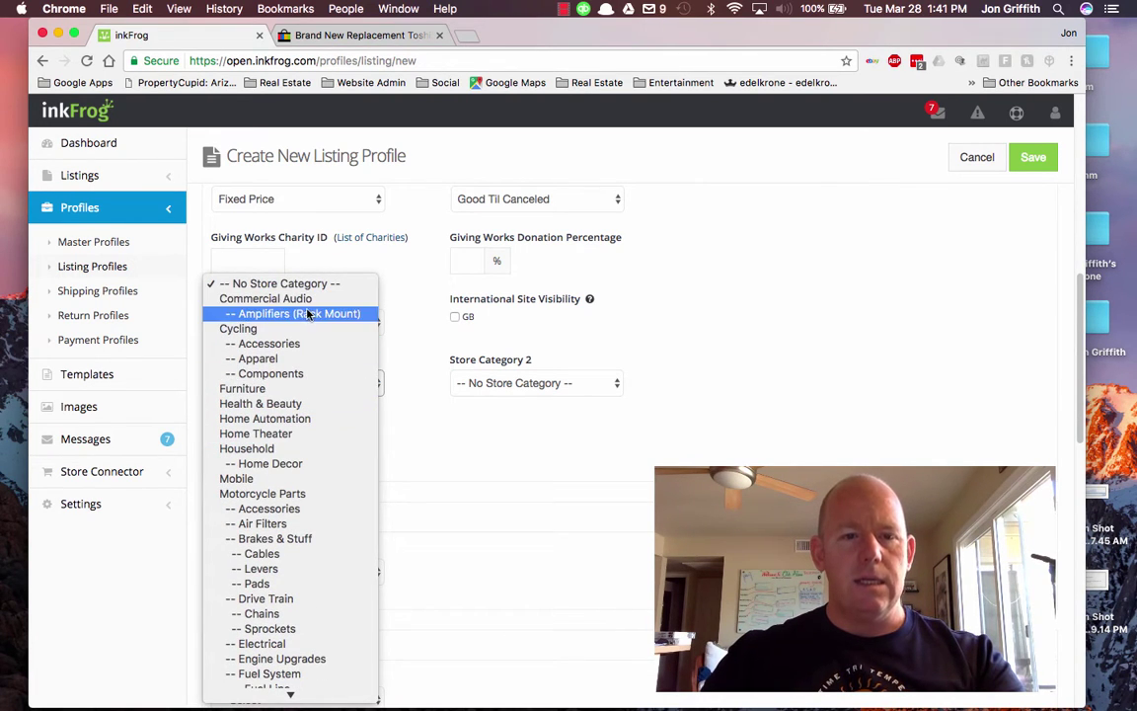
scroll(300, 360, "down", 5)
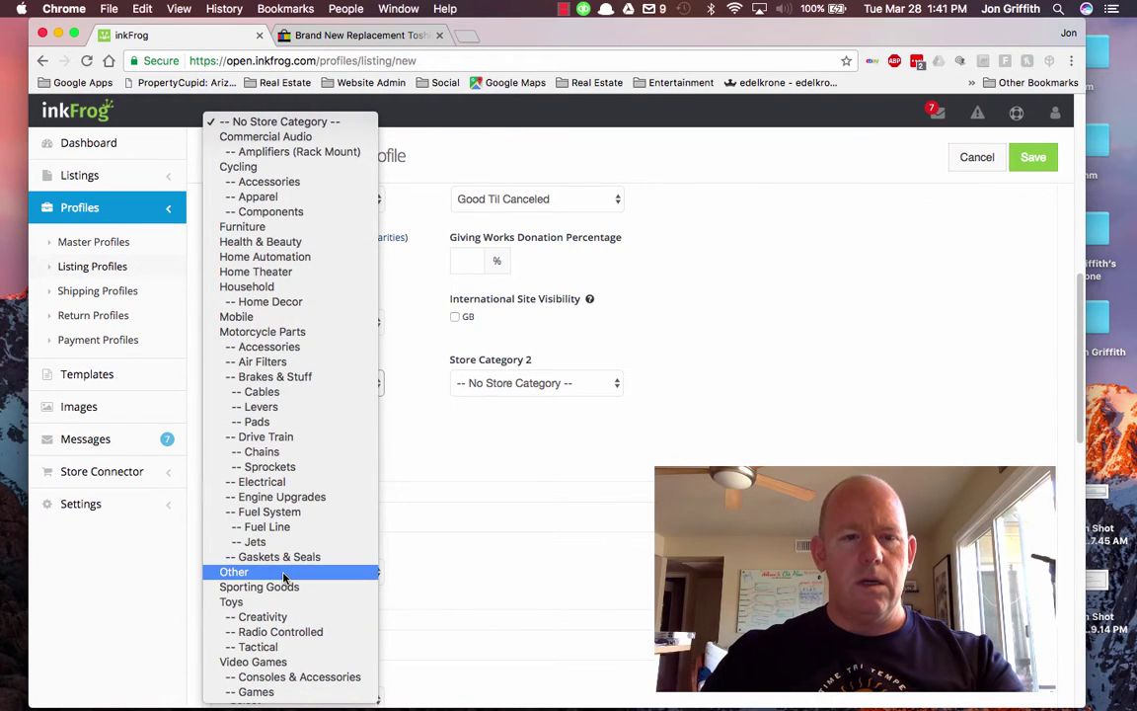
left_click(296, 272)
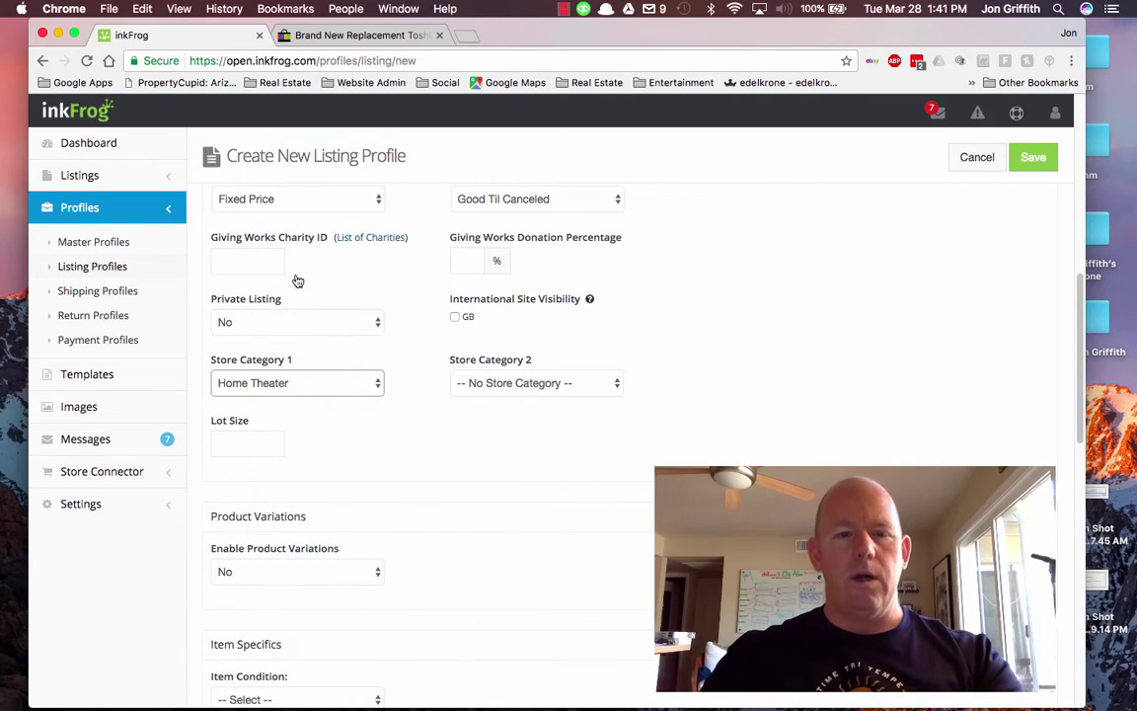
Step: Set the item condition to Used in the profile's item specifics
scroll(412, 430, "down", 4)
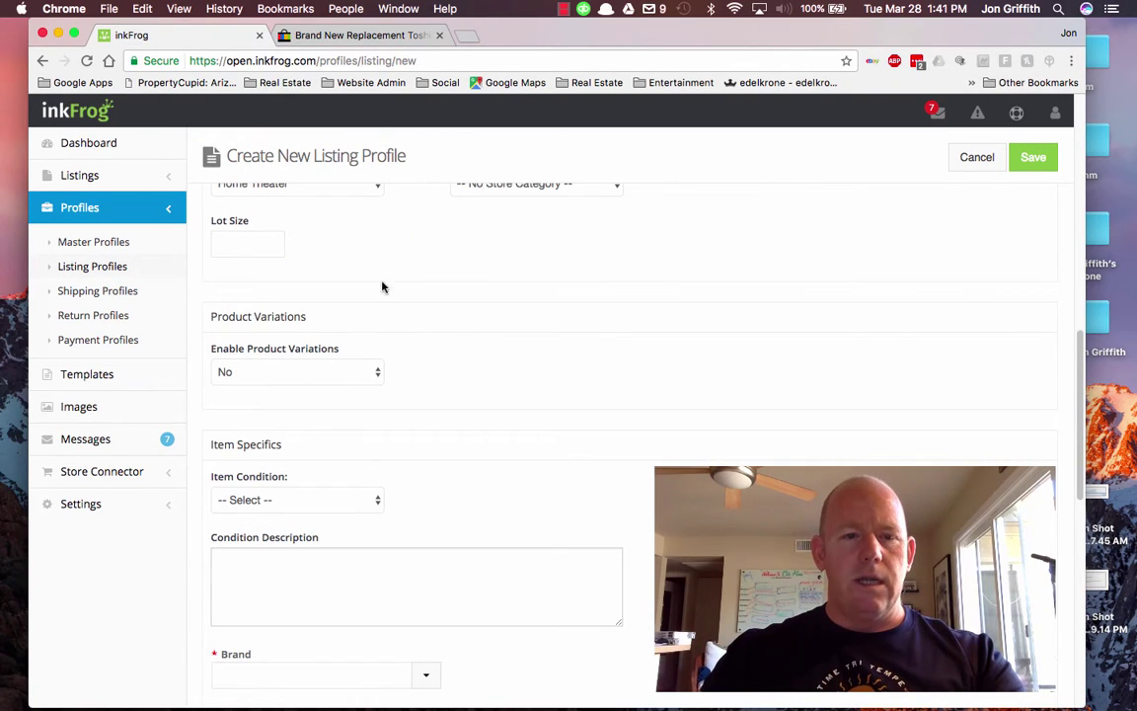
scroll(383, 287, "down", 1)
scroll(463, 336, "down", 2)
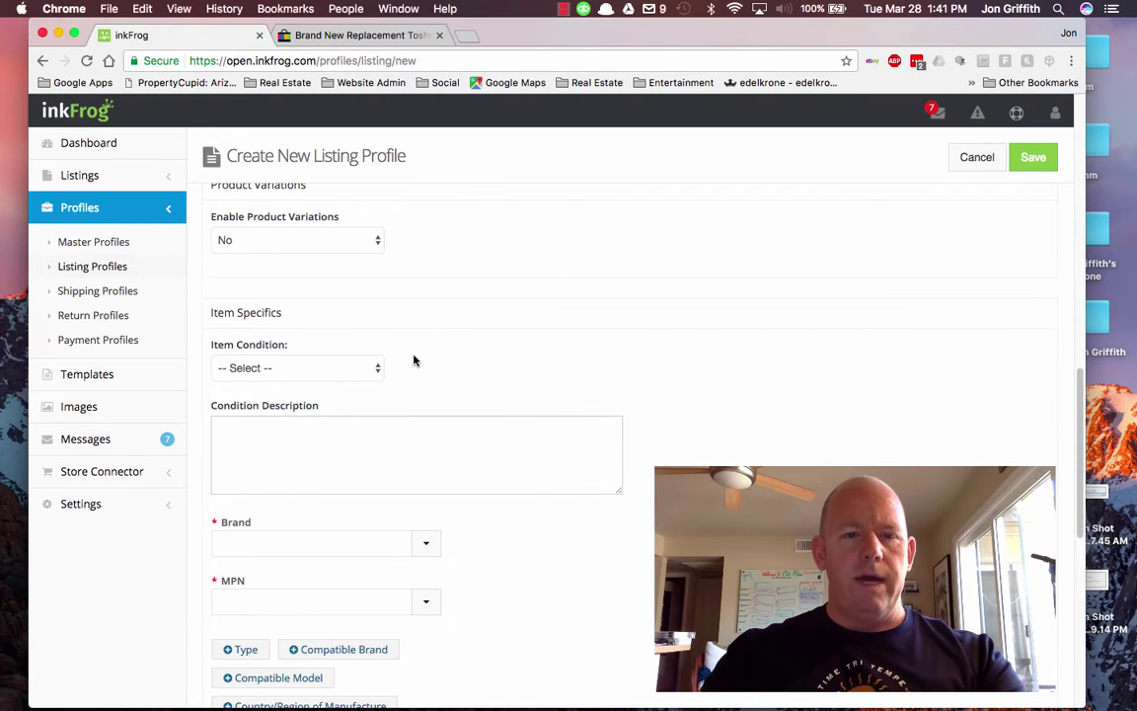
left_click(324, 369)
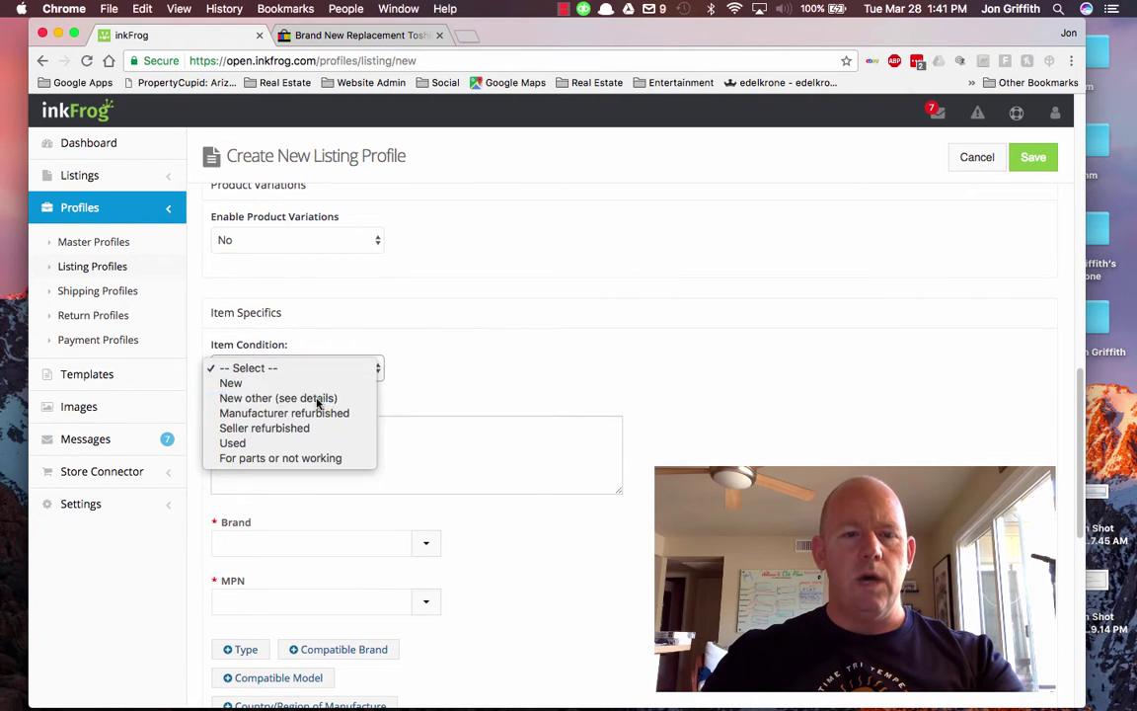
left_click(306, 397)
left_click(316, 380)
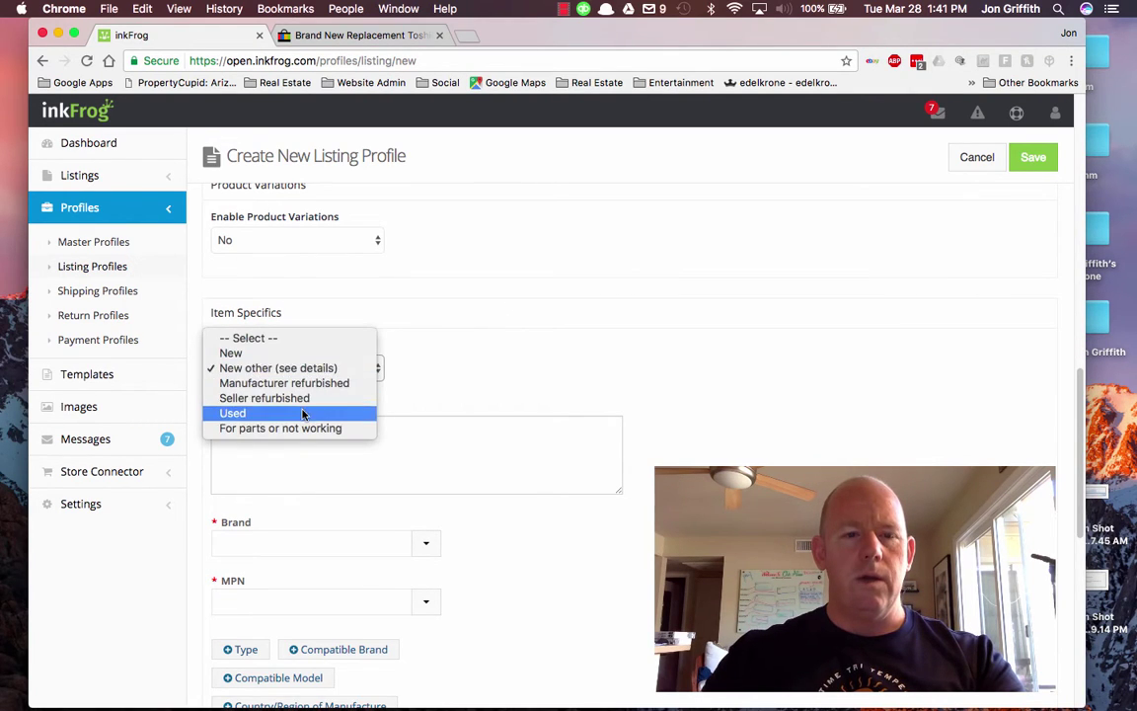
left_click(304, 416)
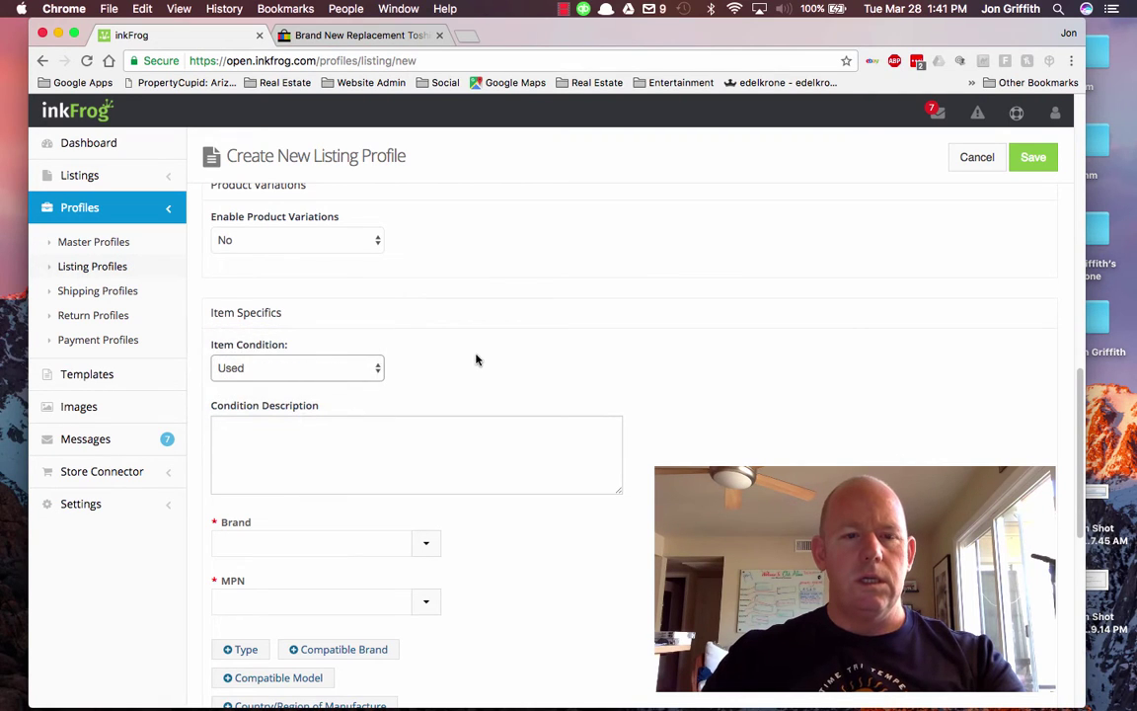
Step: Fill in the item location with the seller's zip code and the city and state
scroll(755, 463, "down", 4)
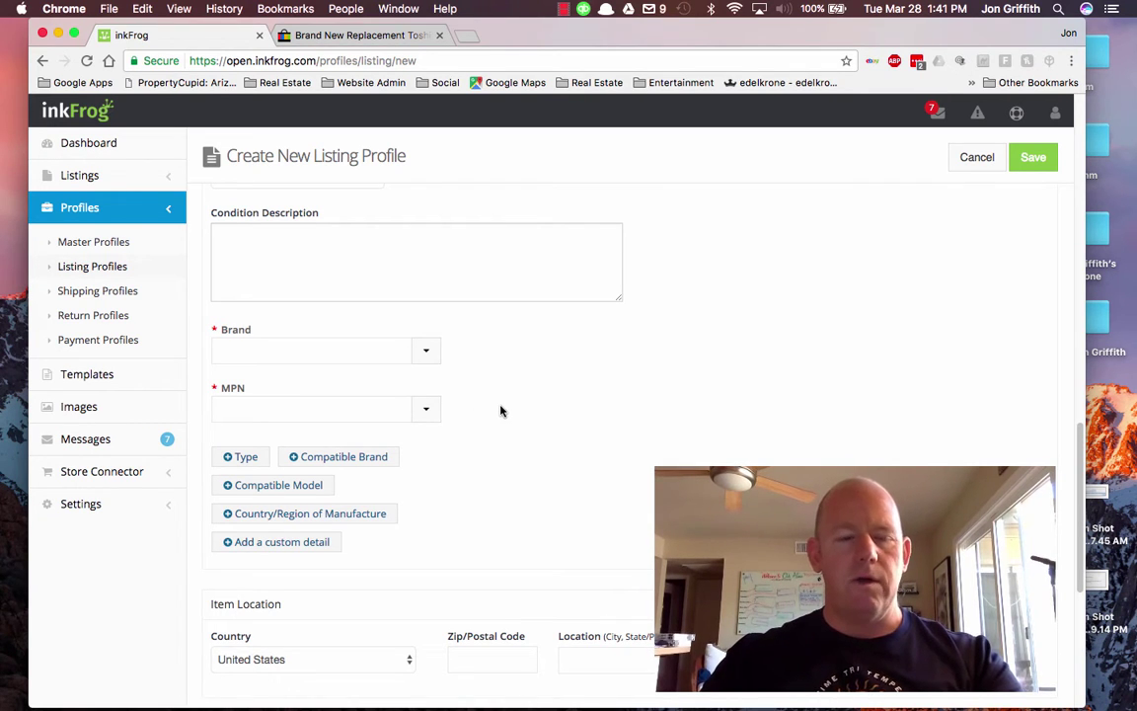
scroll(500, 410, "down", 3)
scroll(514, 385, "down", 4)
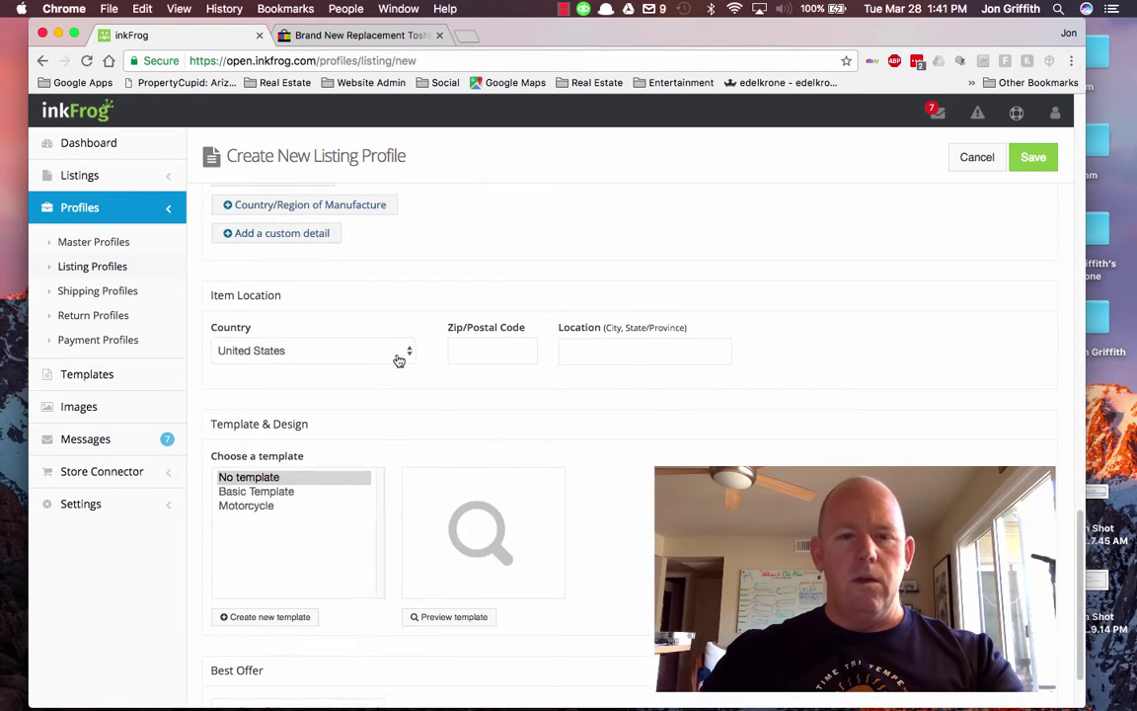
left_click(483, 351)
type("85250")
key("Tab")
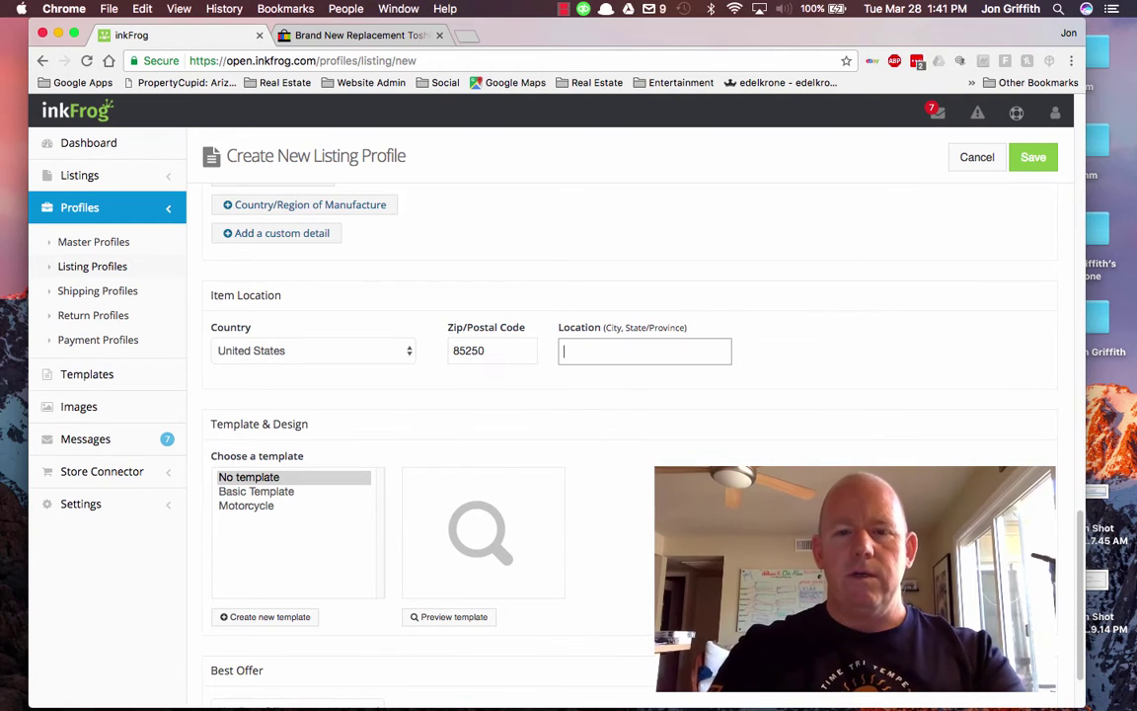
type("Scottsdale")
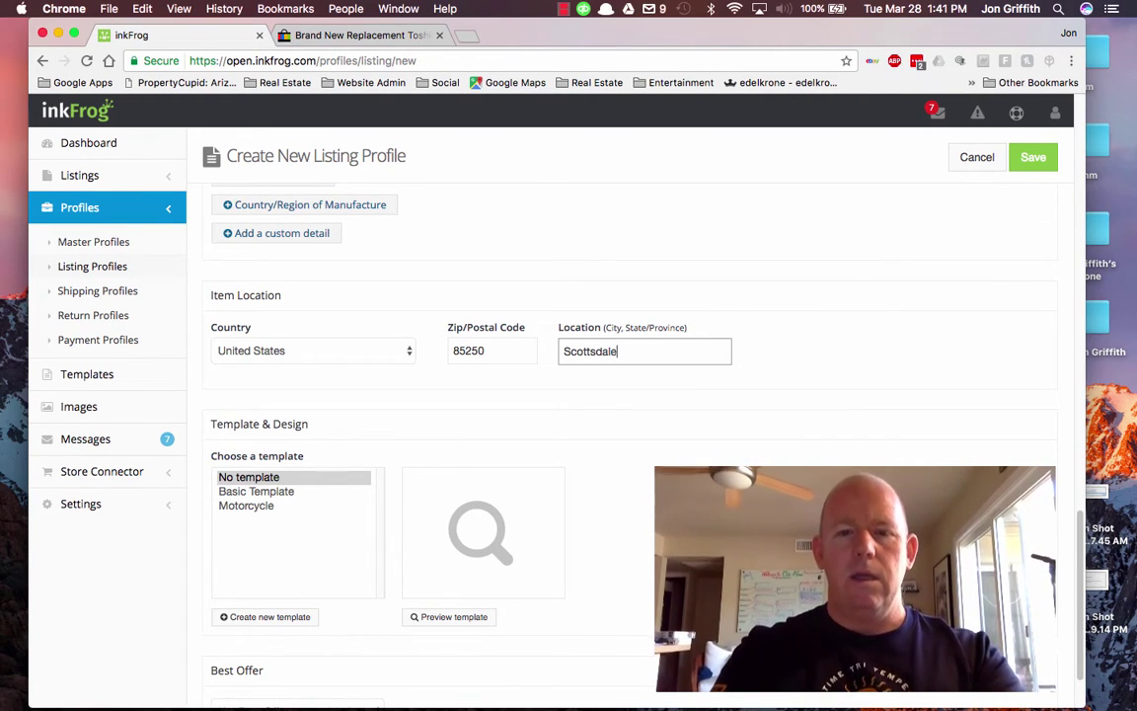
type(", AZ")
Step: Choose Basic Template as the profile's design template, save the listing profile, and look for it in the profile list
scroll(362, 427, "down", 2)
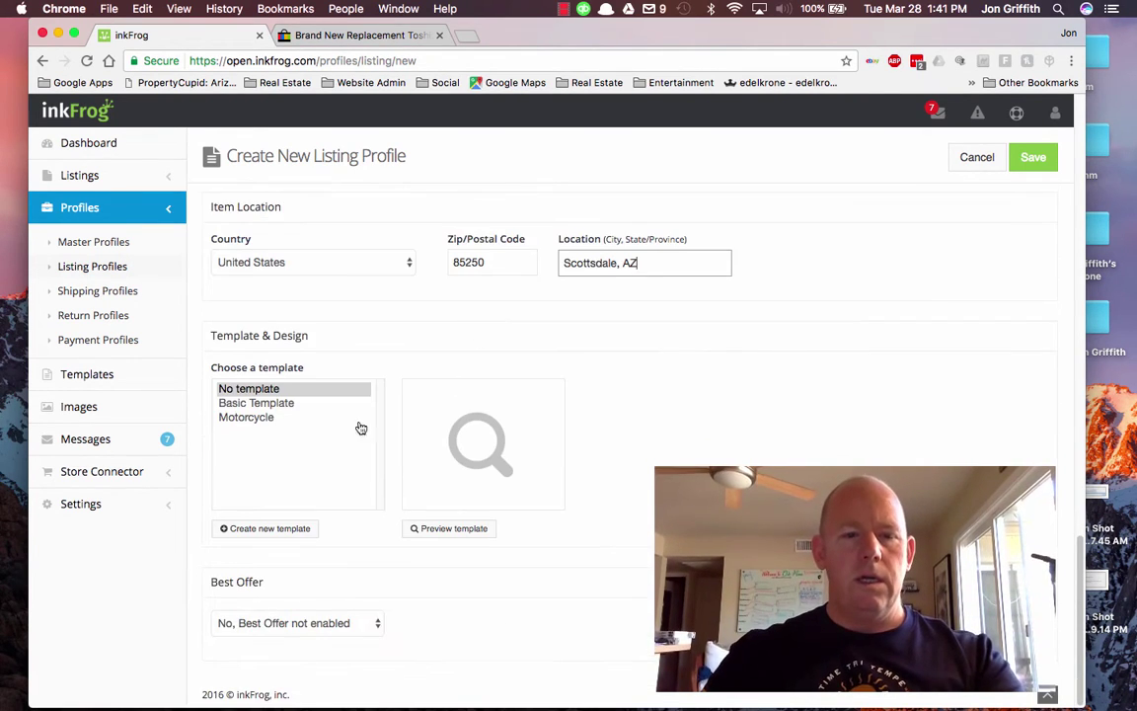
left_click(258, 403)
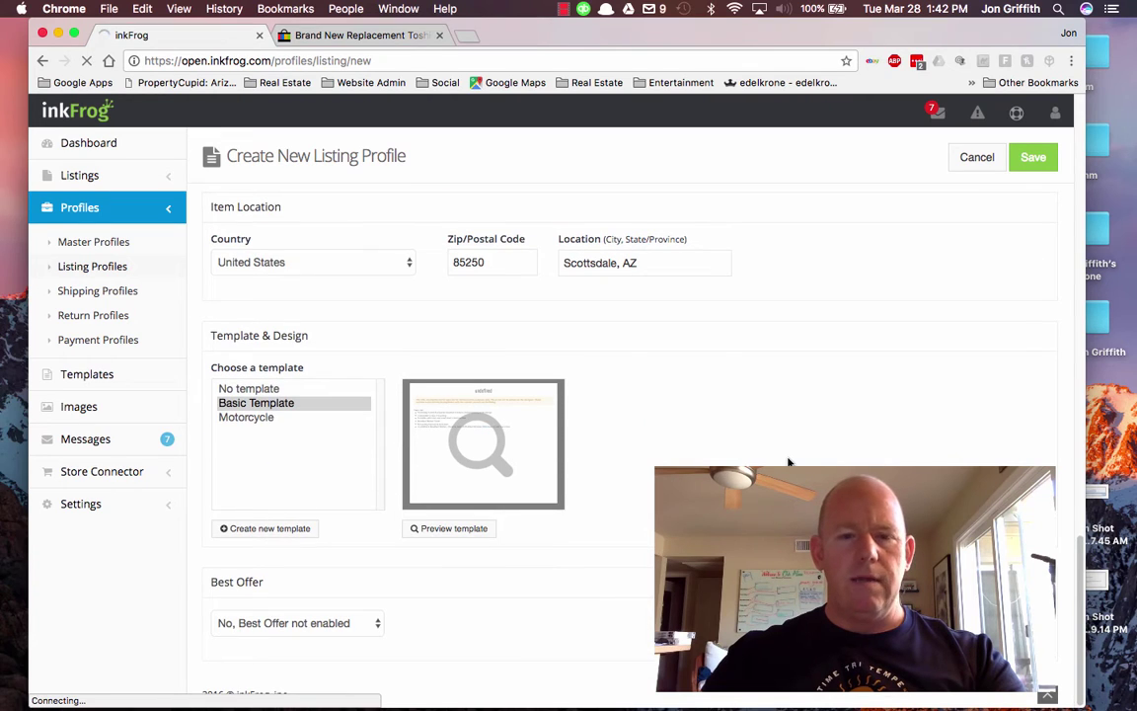
left_click(1031, 159)
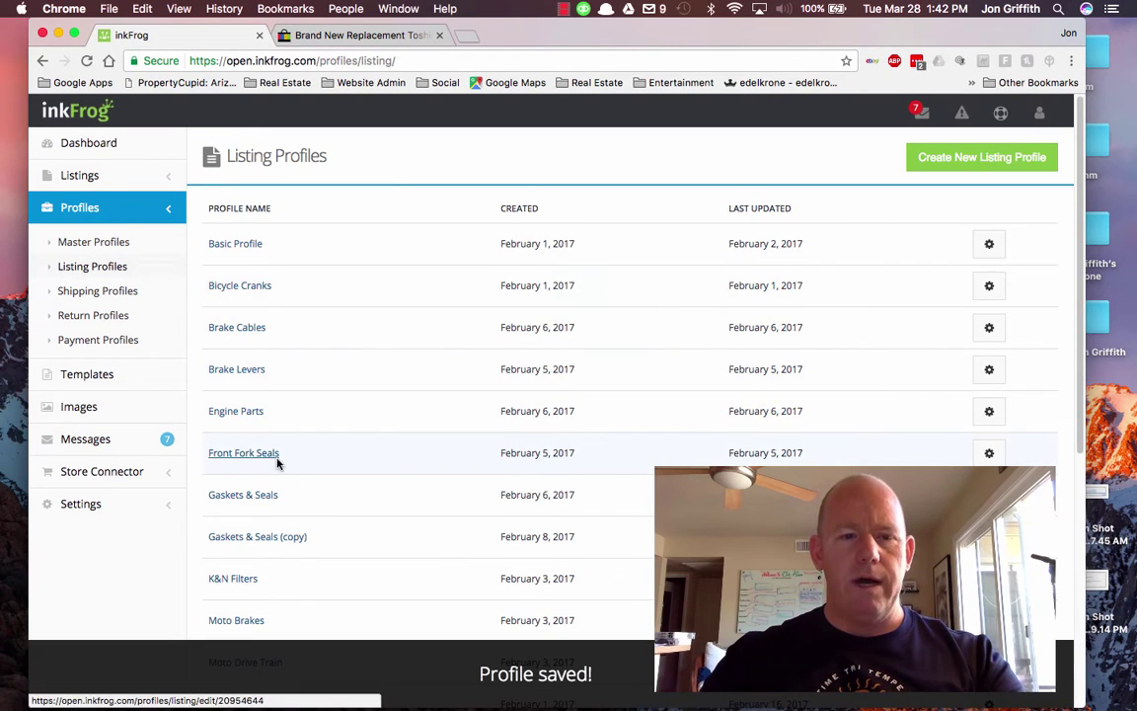
scroll(291, 464, "down", 5)
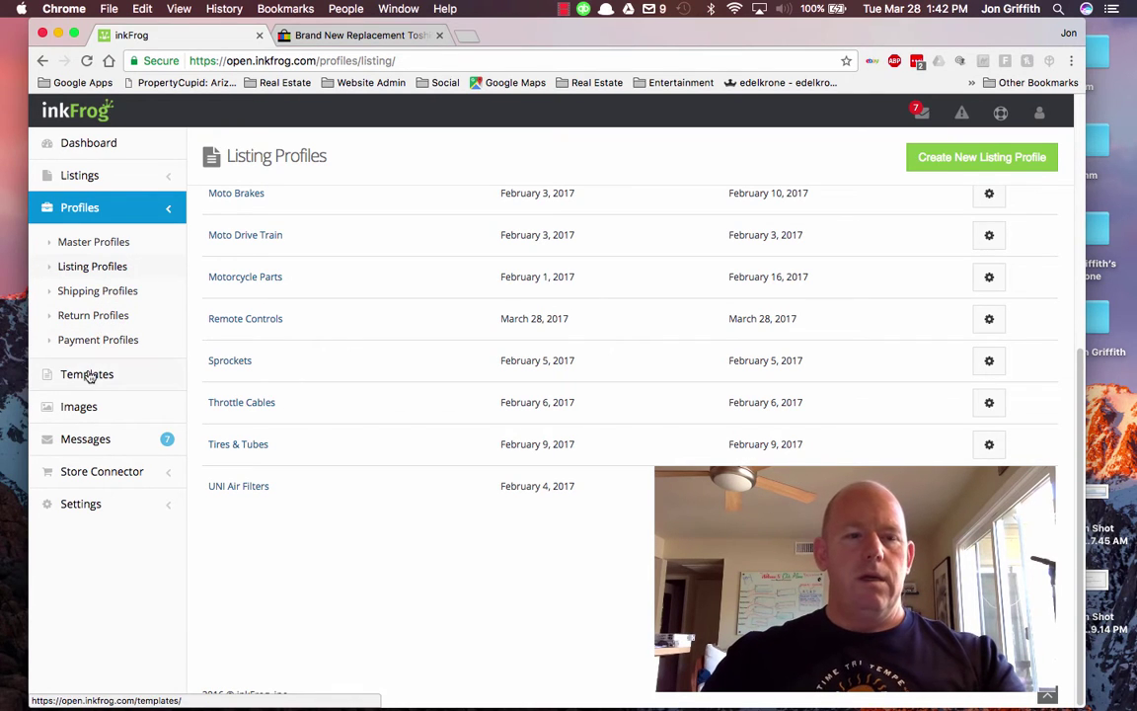
Step: Create a new listing and prefill it from the Remote Controls listing profile
left_click(86, 177)
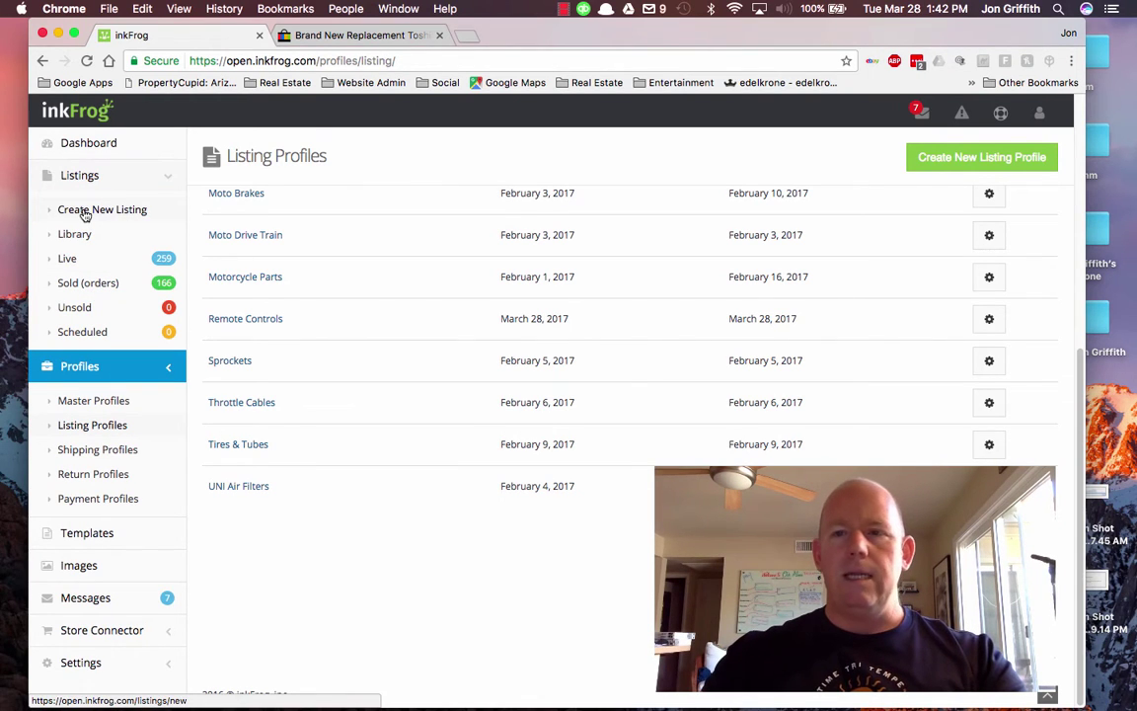
left_click(84, 213)
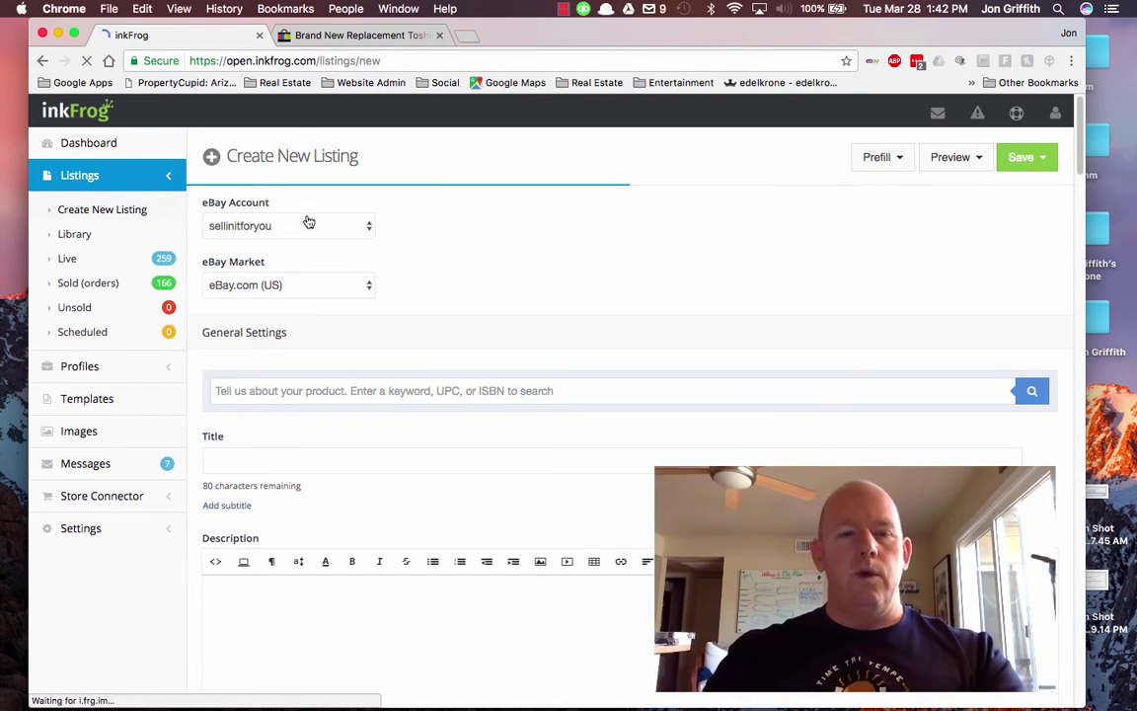
left_click(881, 157)
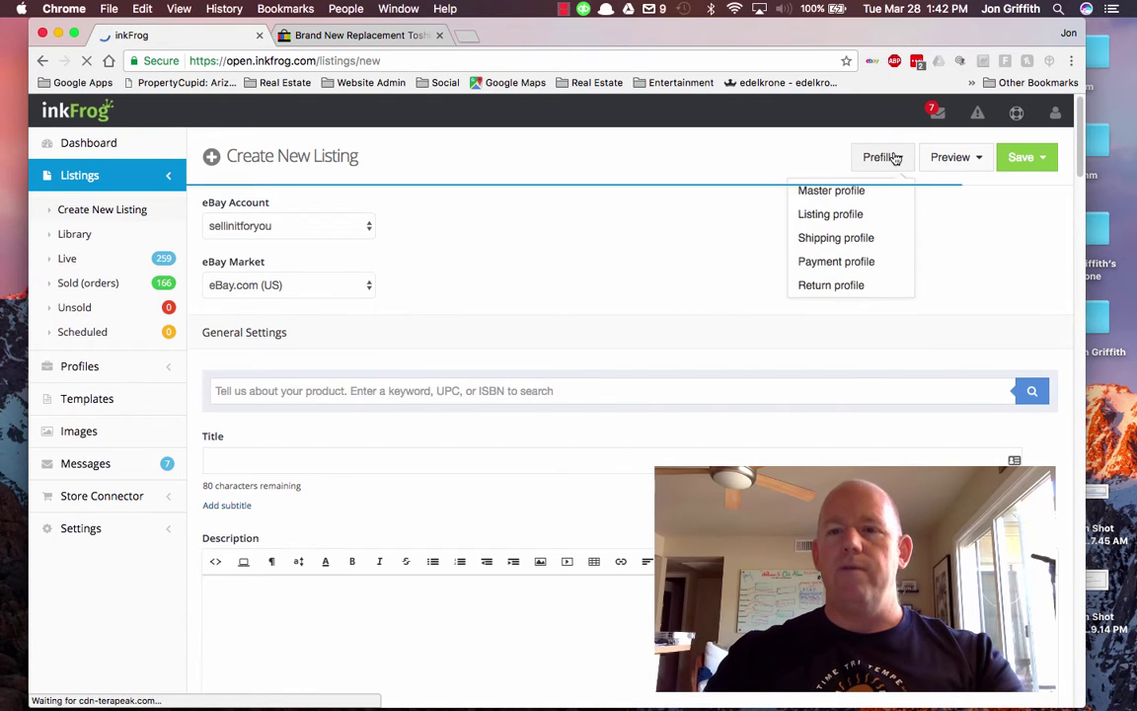
left_click(829, 216)
left_click(554, 394)
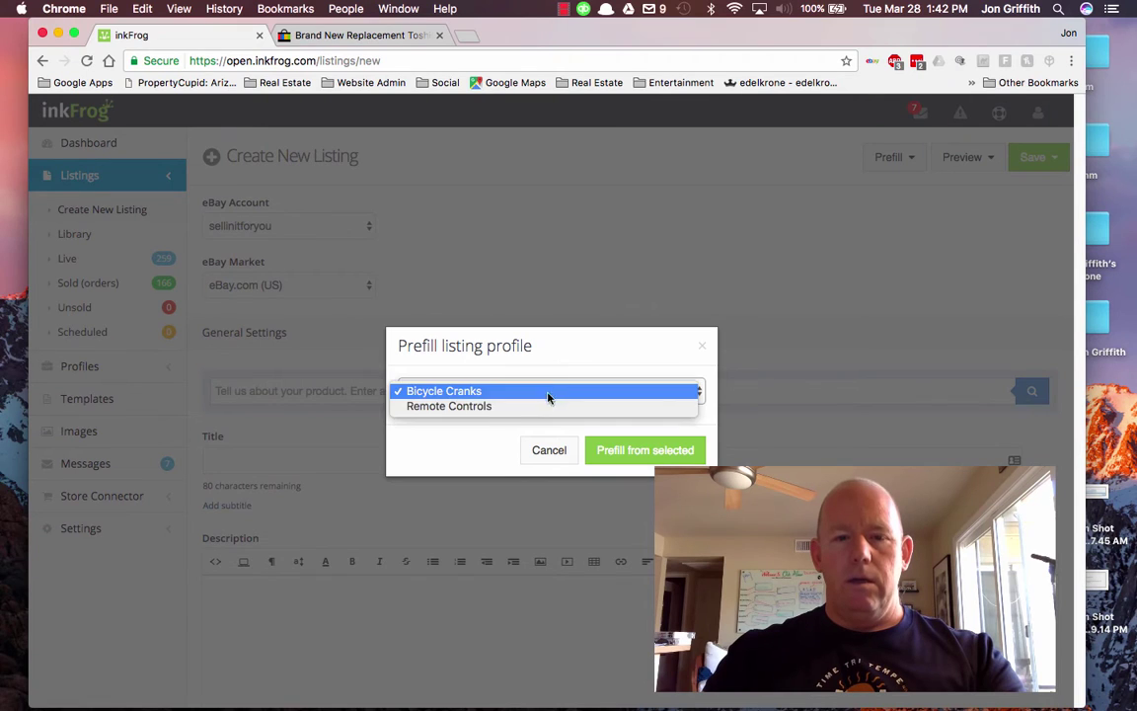
left_click(527, 408)
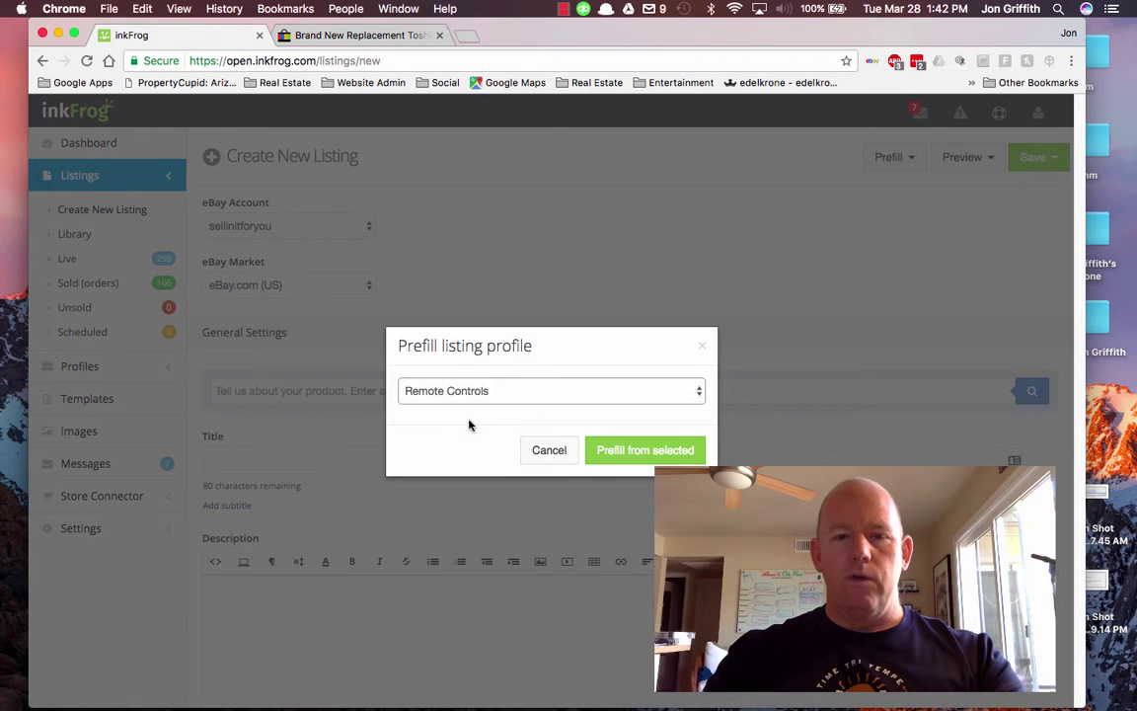
left_click(624, 457)
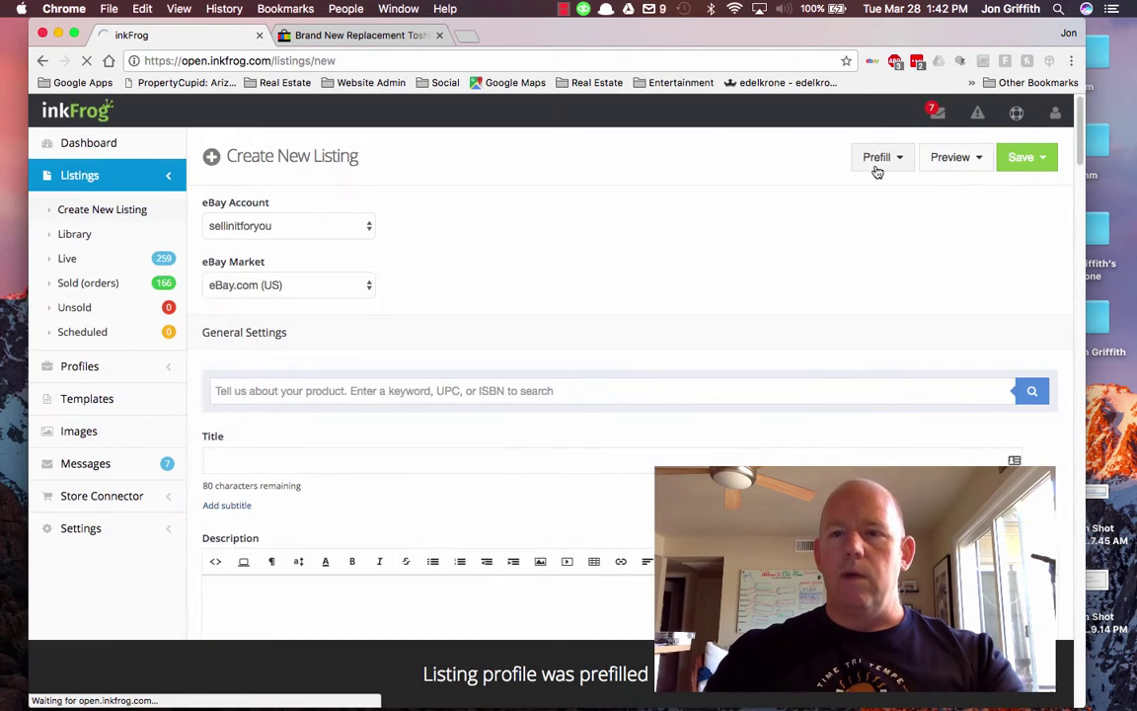
Step: Prefill the new listing's shipping details from the Free USPS First Class Mail shipping profile
left_click(880, 160)
left_click(829, 238)
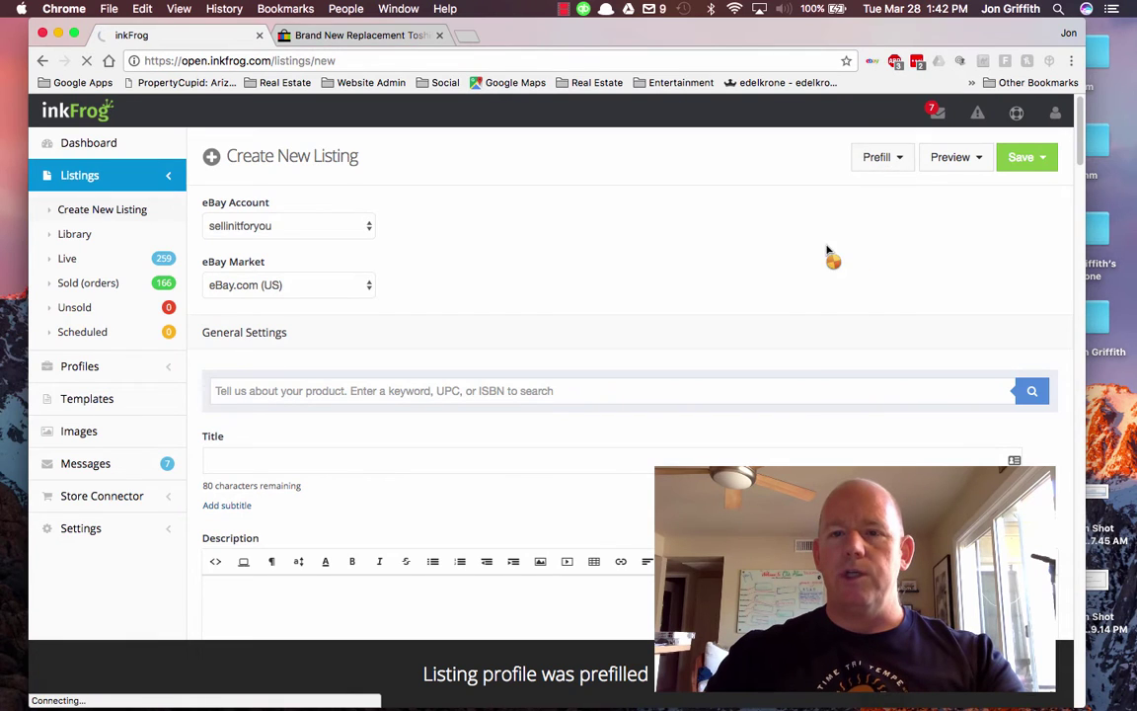
left_click(471, 393)
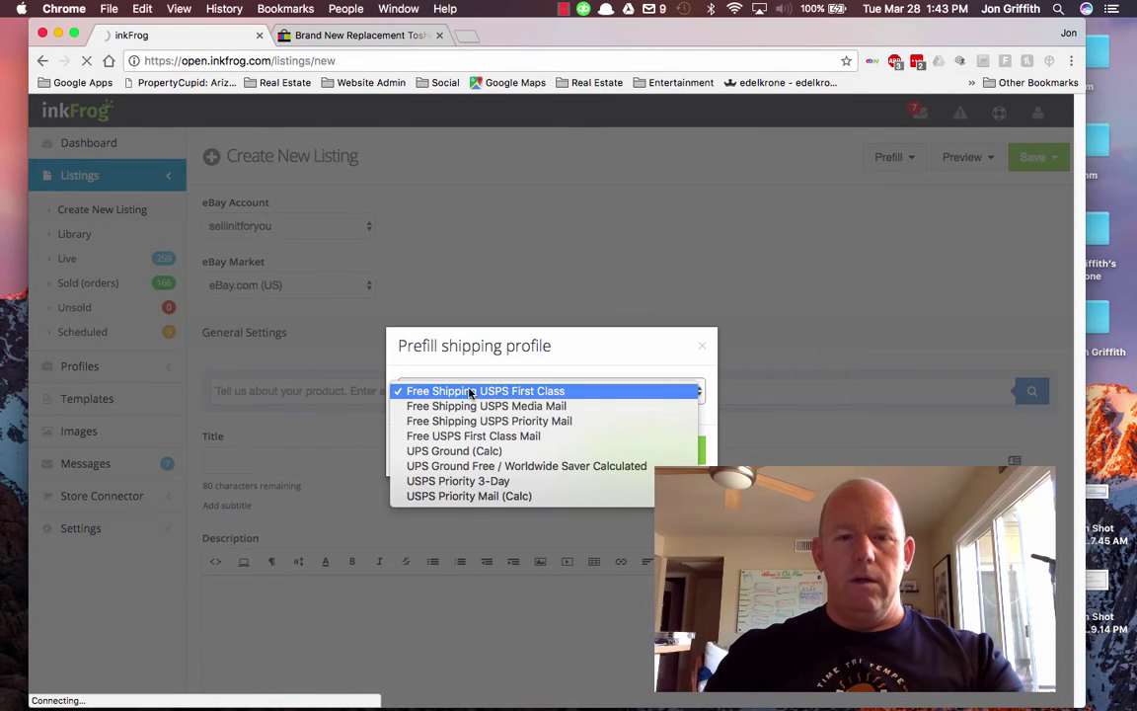
left_click(509, 436)
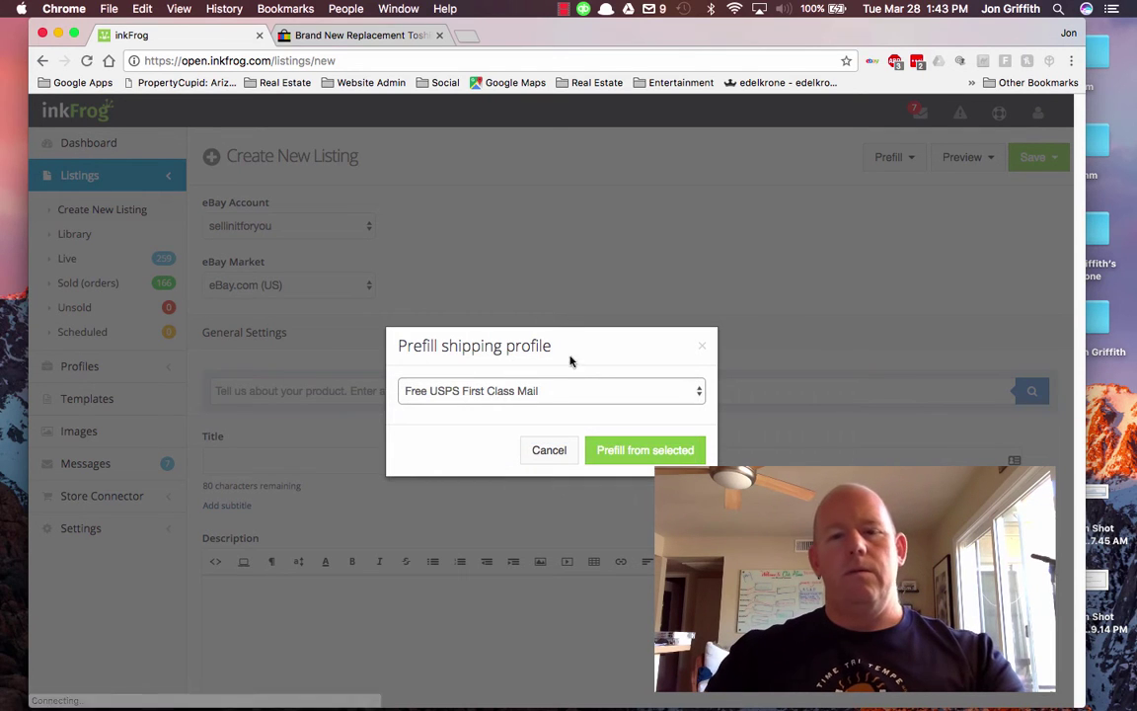
left_click(621, 451)
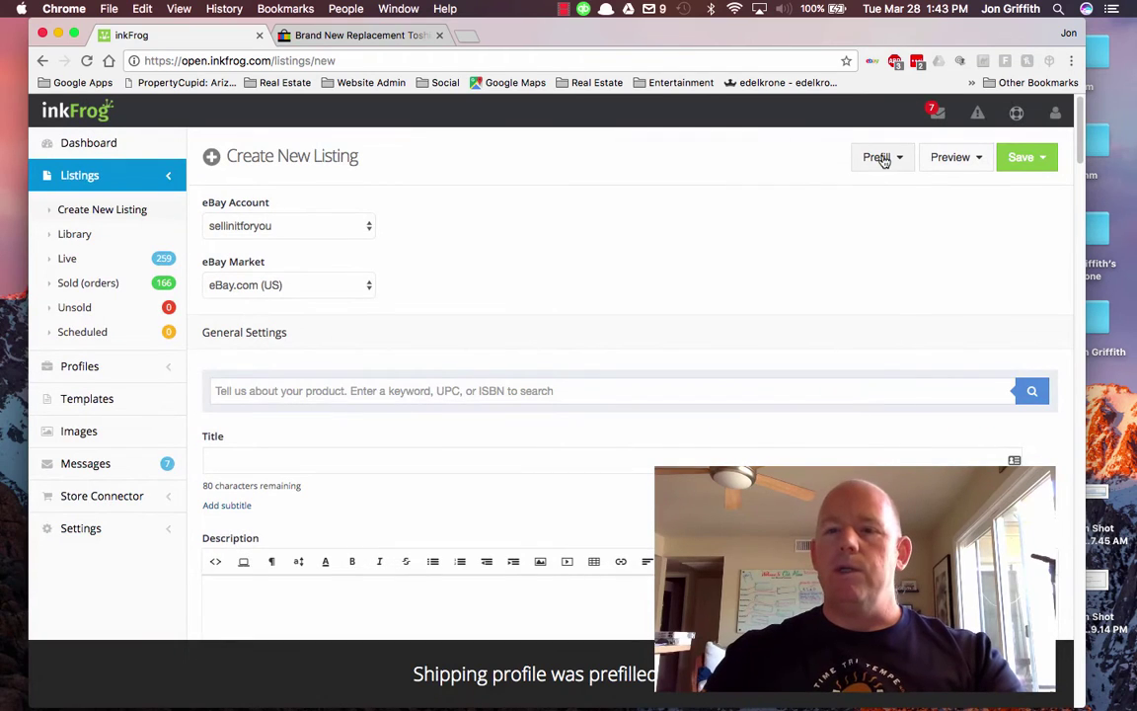
Step: Prefill the new listing's payment details from the PayPal payment profile
left_click(882, 158)
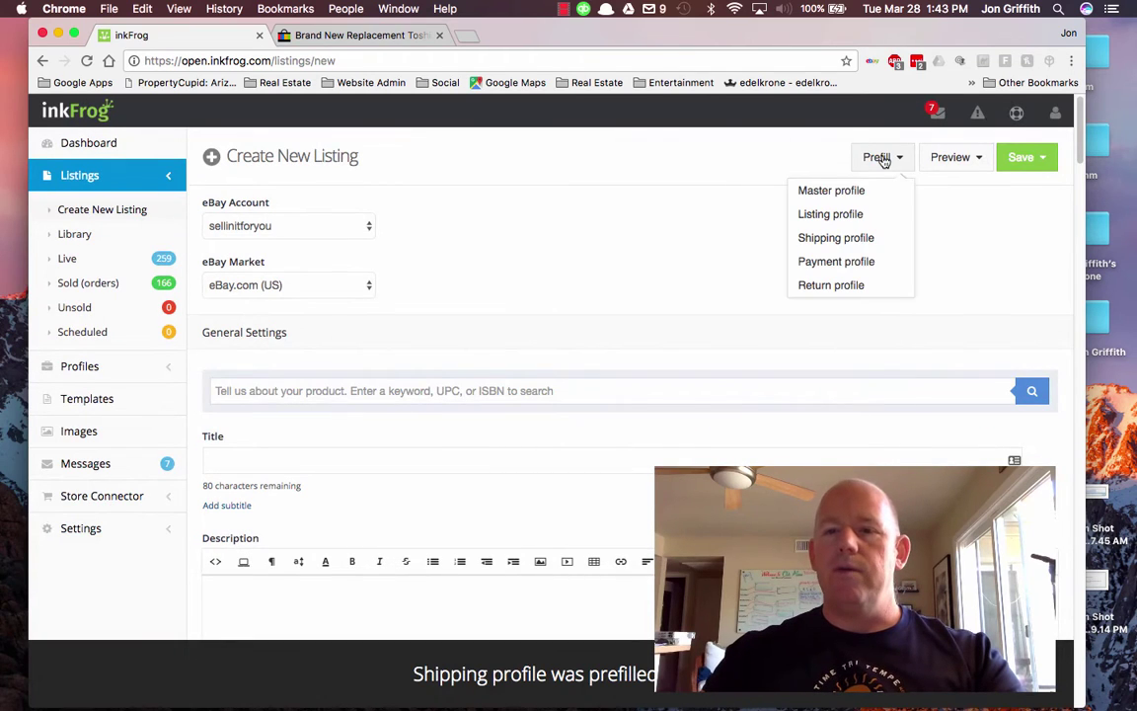
left_click(836, 262)
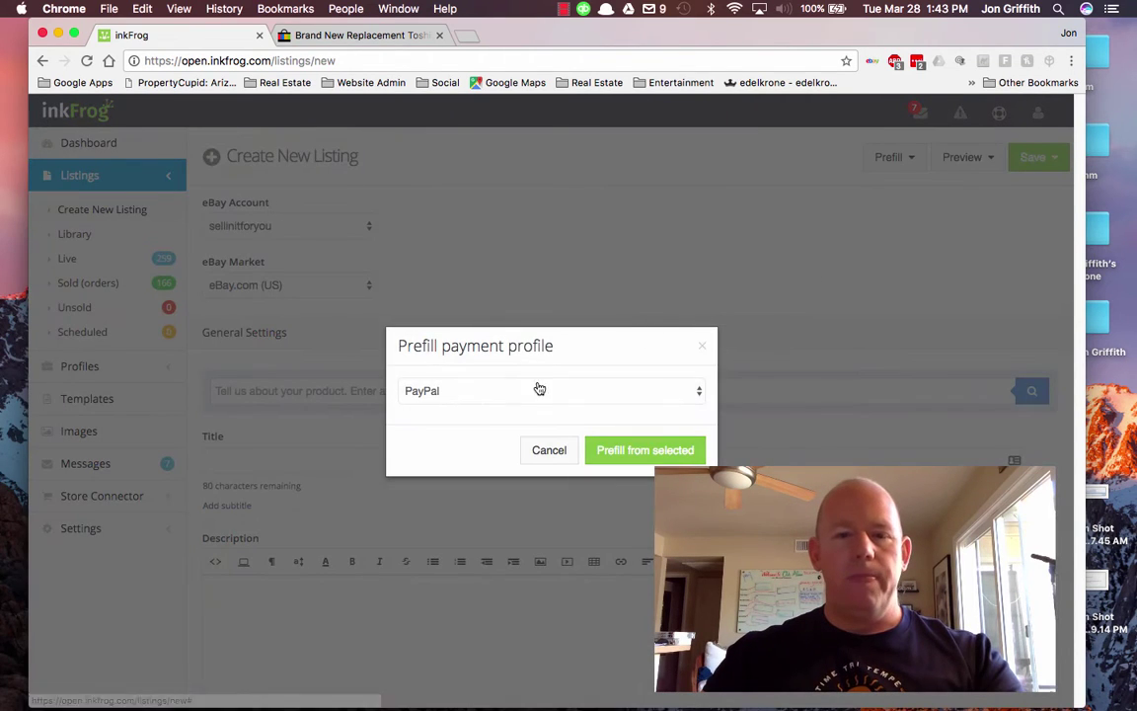
left_click(490, 392)
left_click(527, 395)
left_click(632, 452)
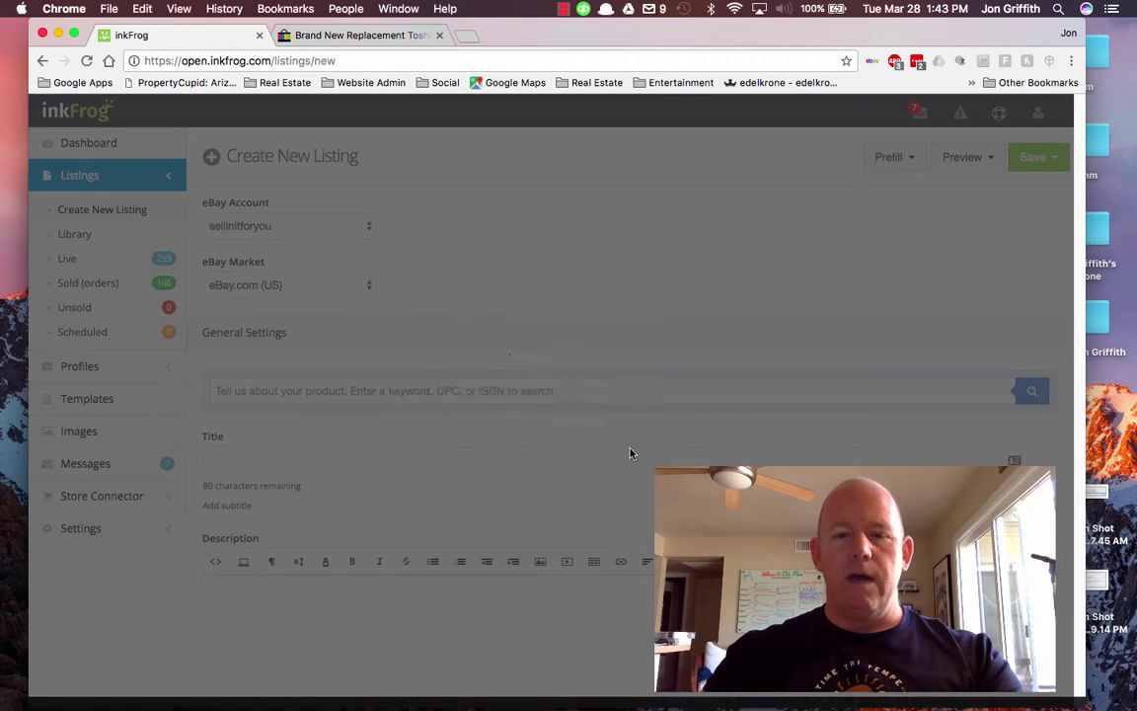
Step: Prefill the new listing's return policy from the 14 Day Return profile
left_click(881, 158)
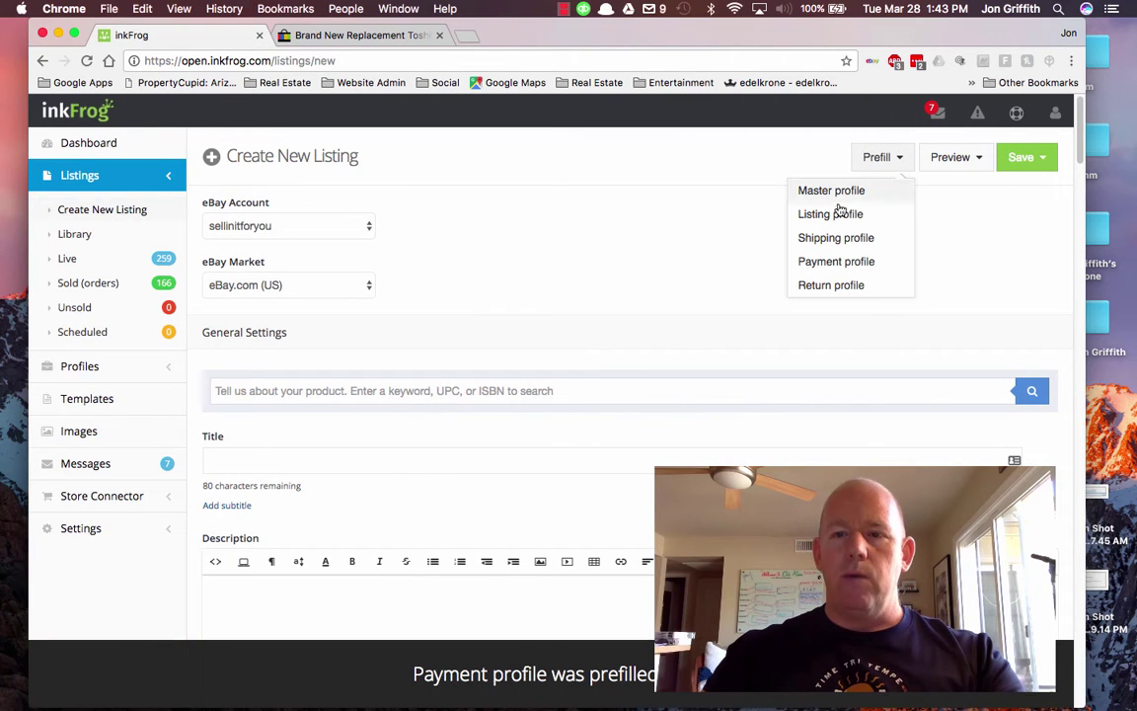
left_click(823, 285)
left_click(459, 392)
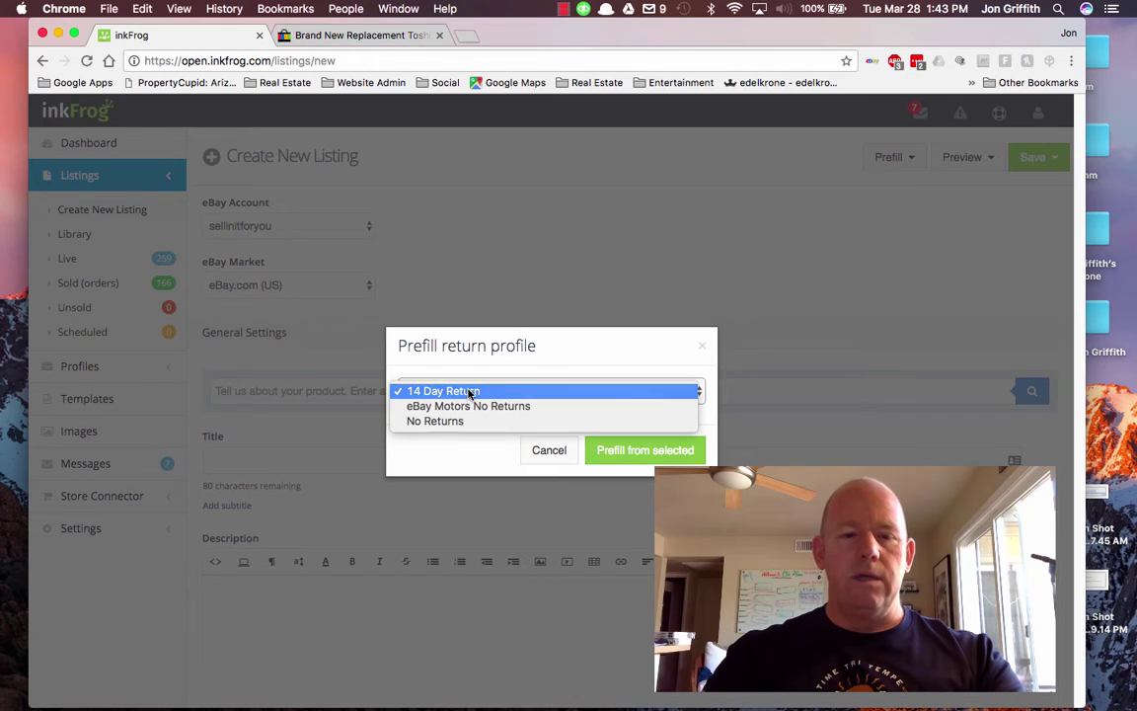
left_click(469, 393)
left_click(609, 450)
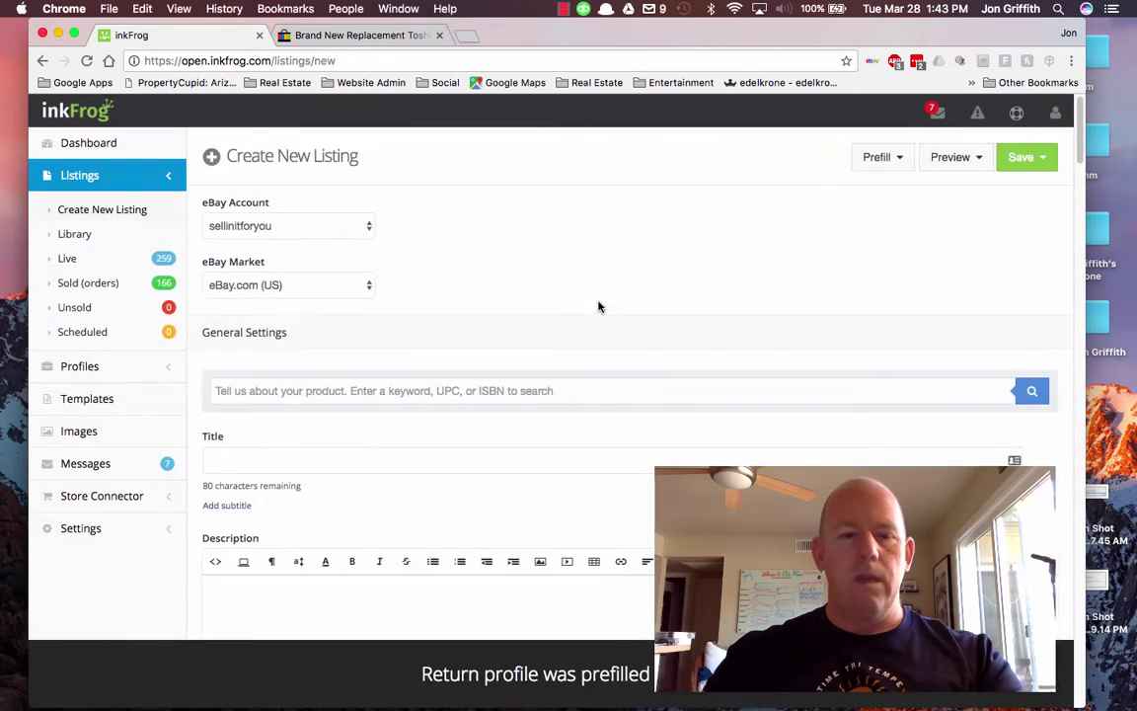
Step: Switch to the open eBay page and search for urc-8820-cisco
left_click(251, 457)
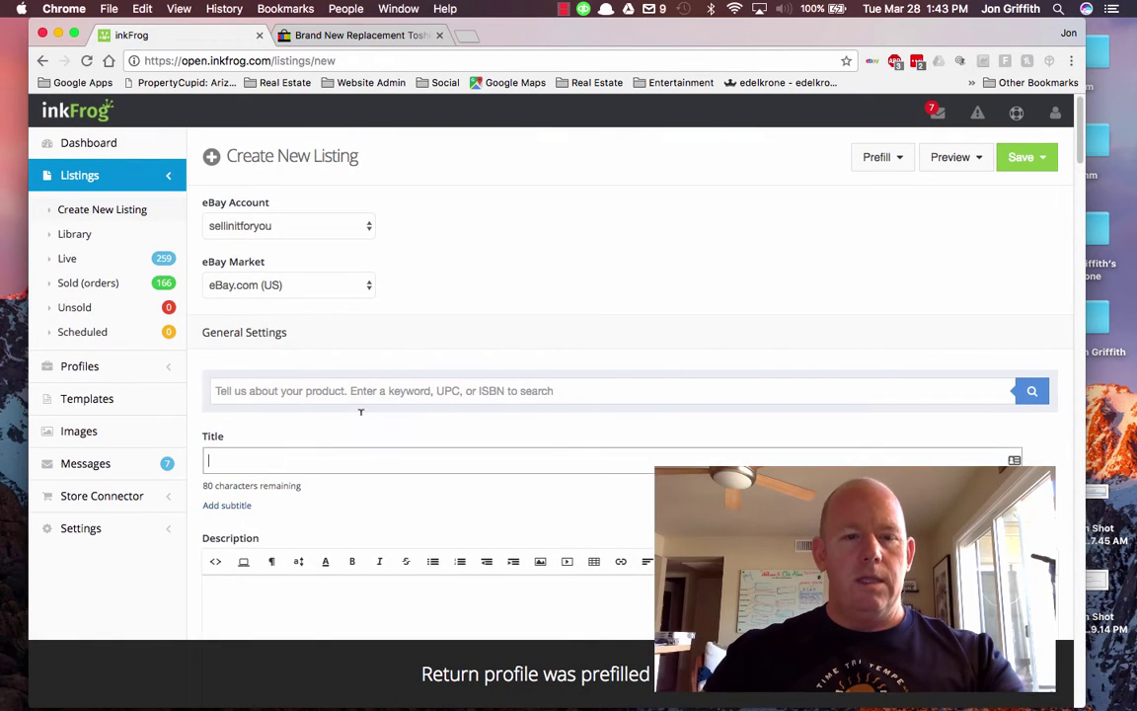
scroll(406, 395, "down", 3)
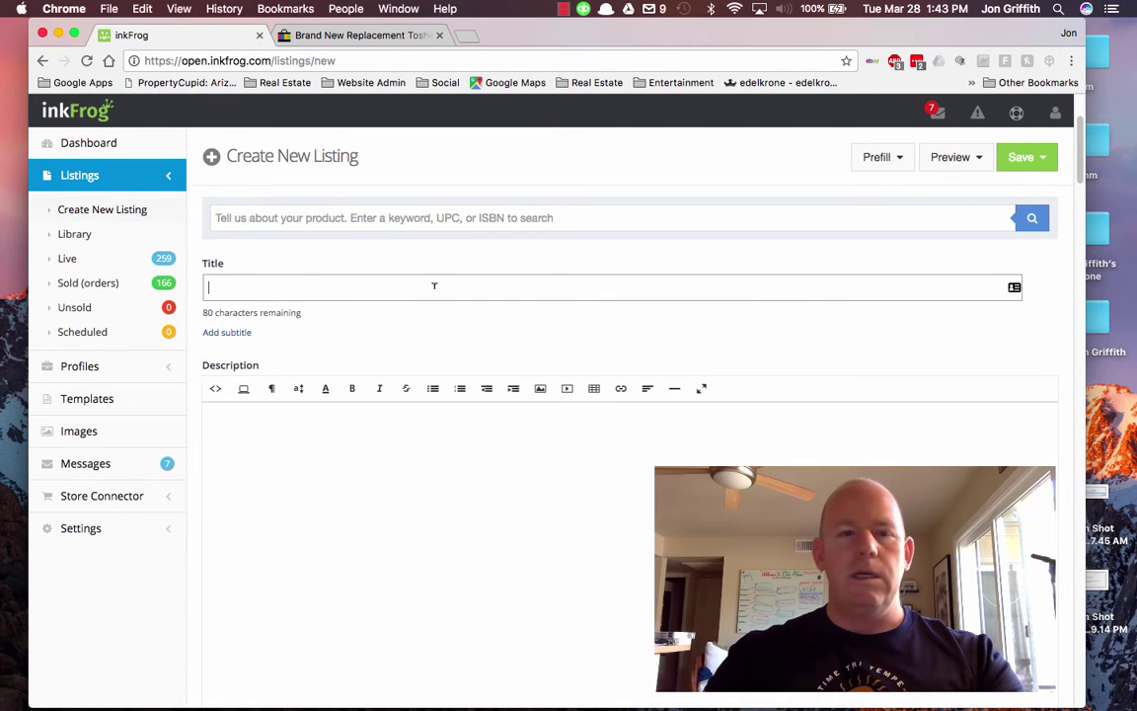
scroll(434, 285, "up", 1)
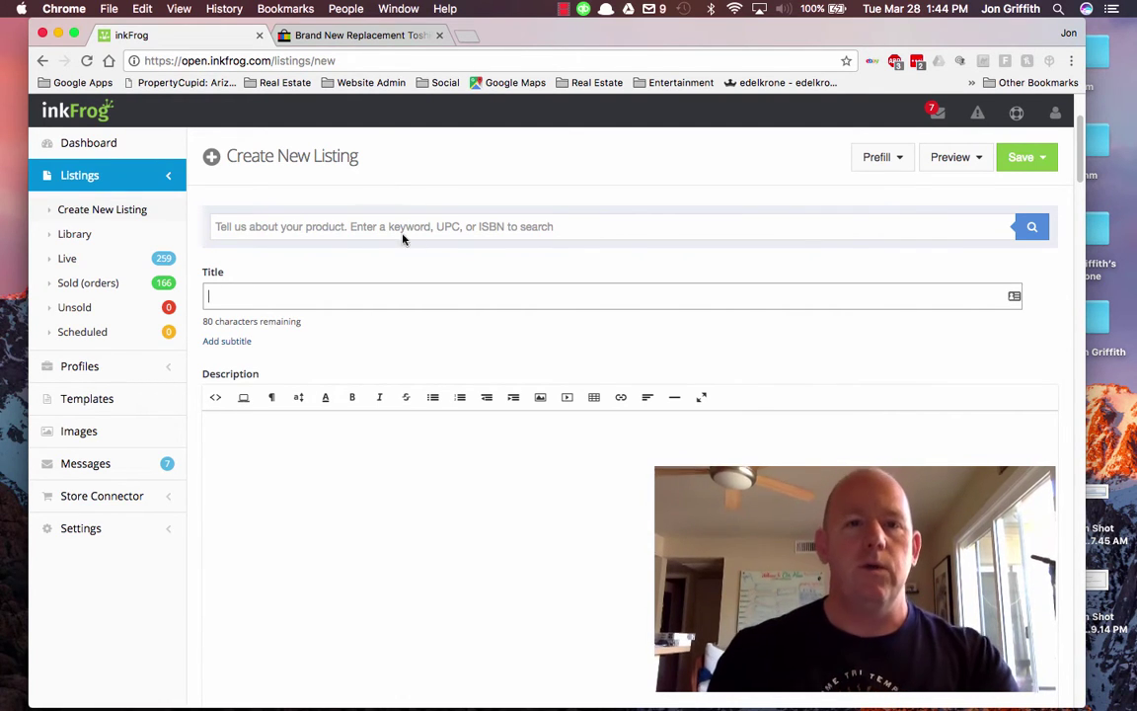
left_click(361, 35)
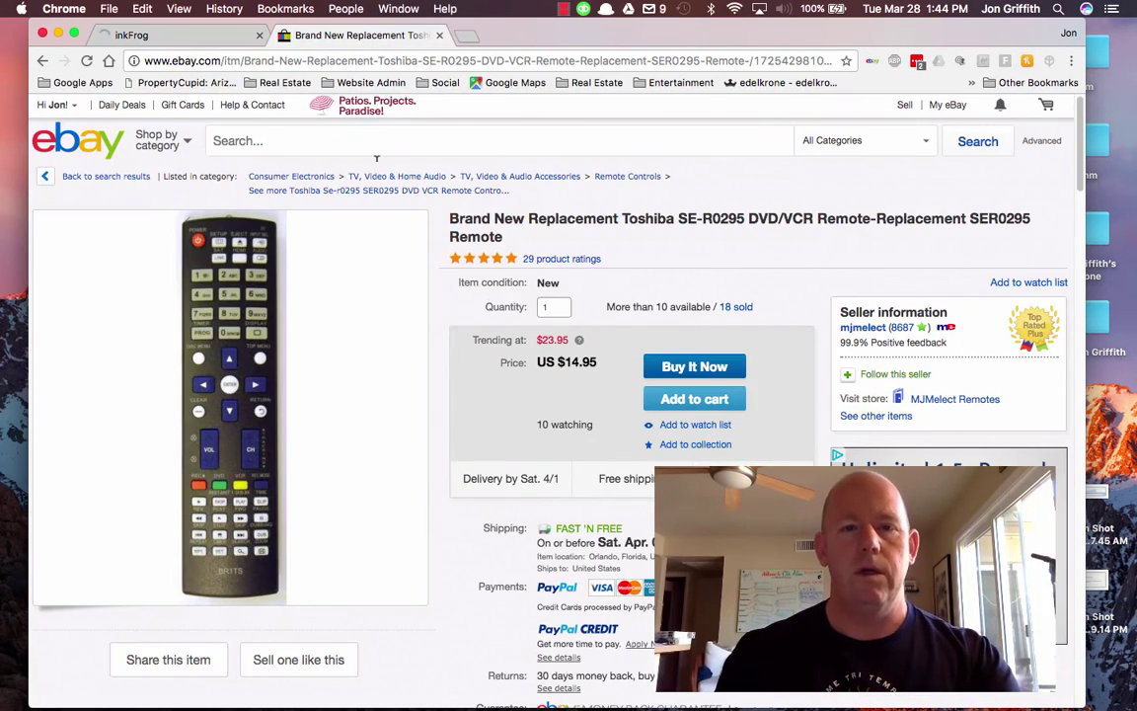
left_click(341, 141)
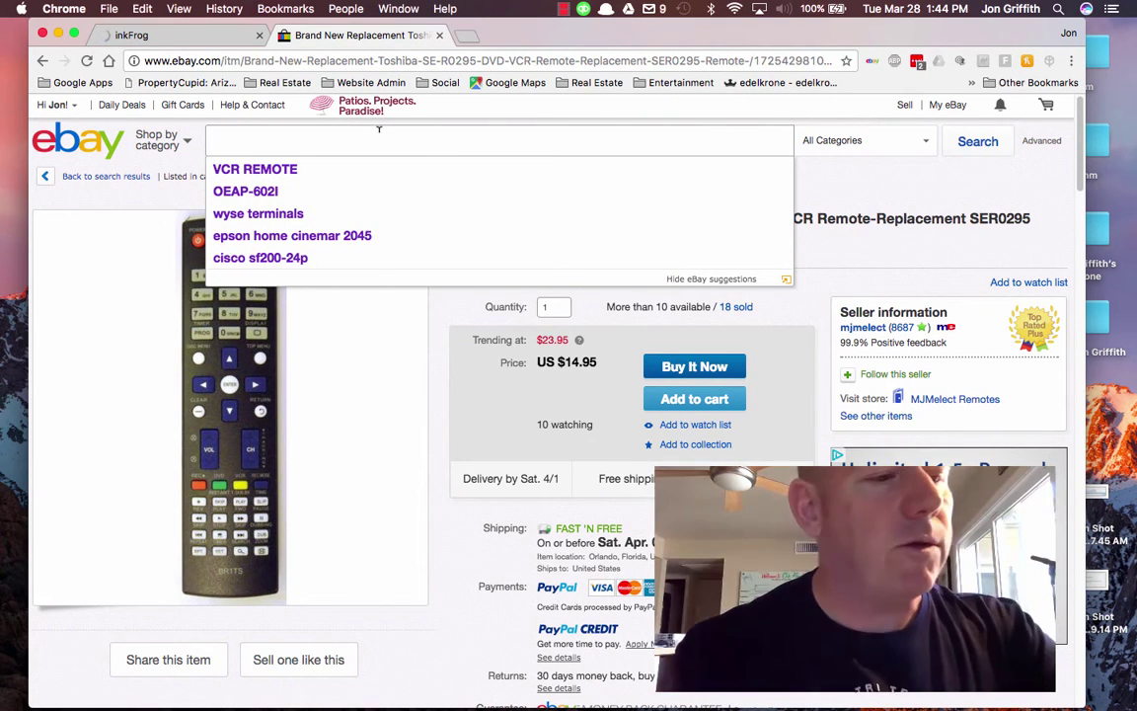
type("URC-8")
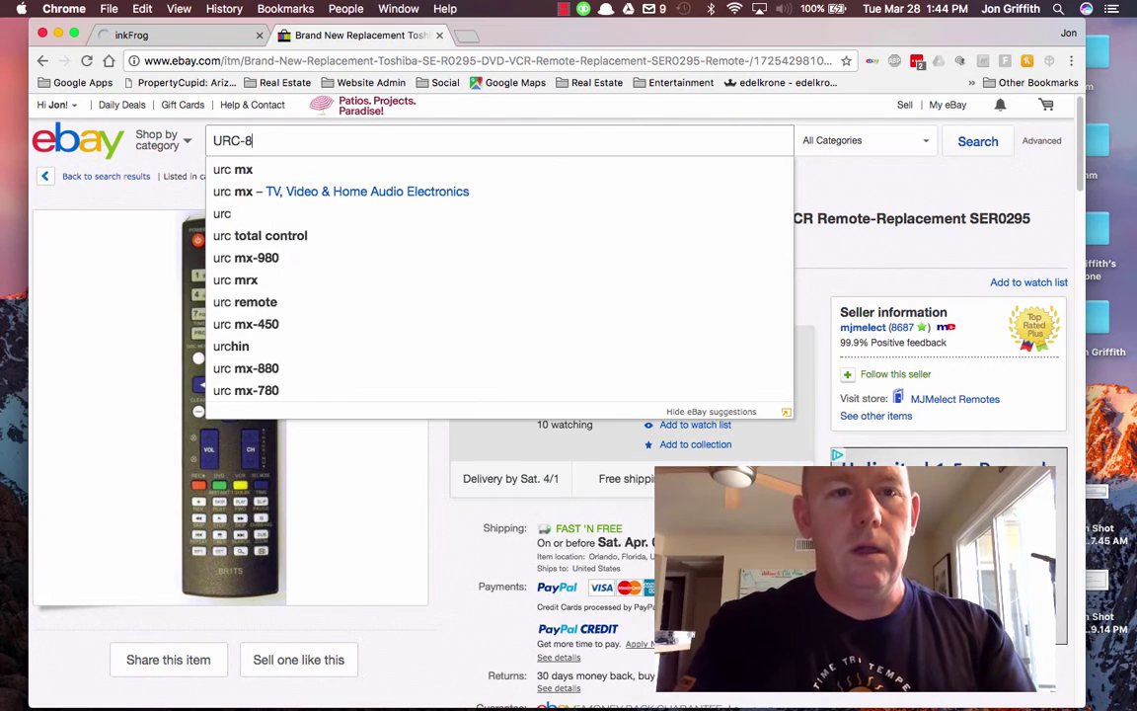
type("820")
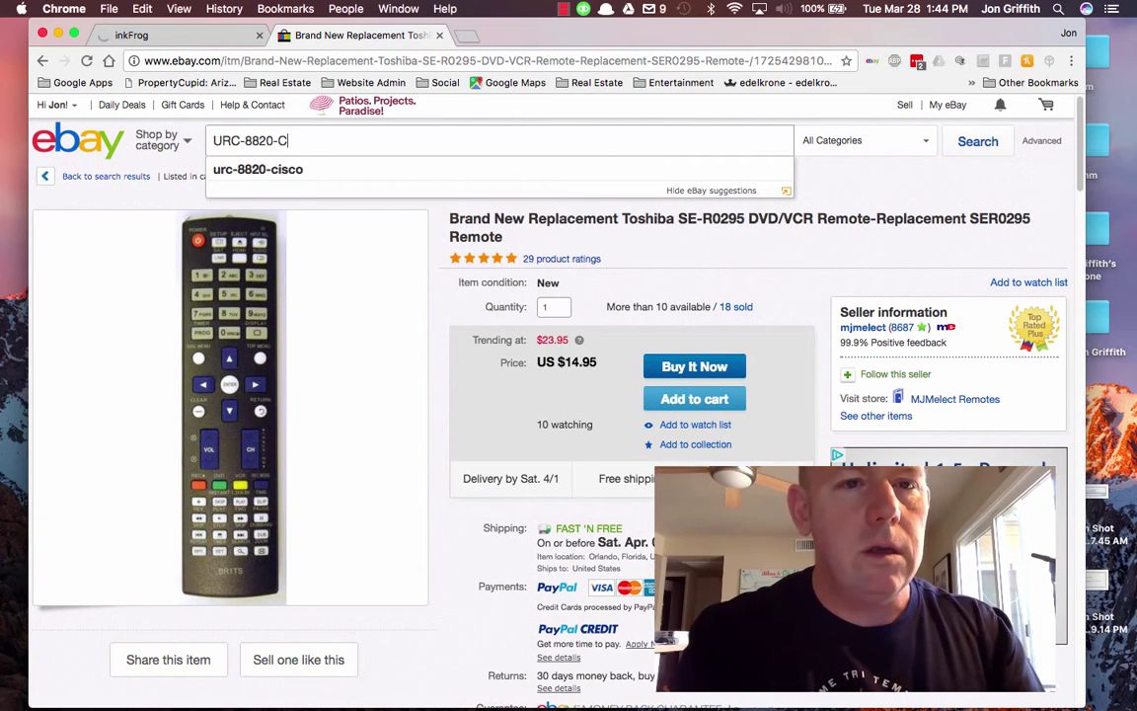
type("-C")
key("Down")
key("Return")
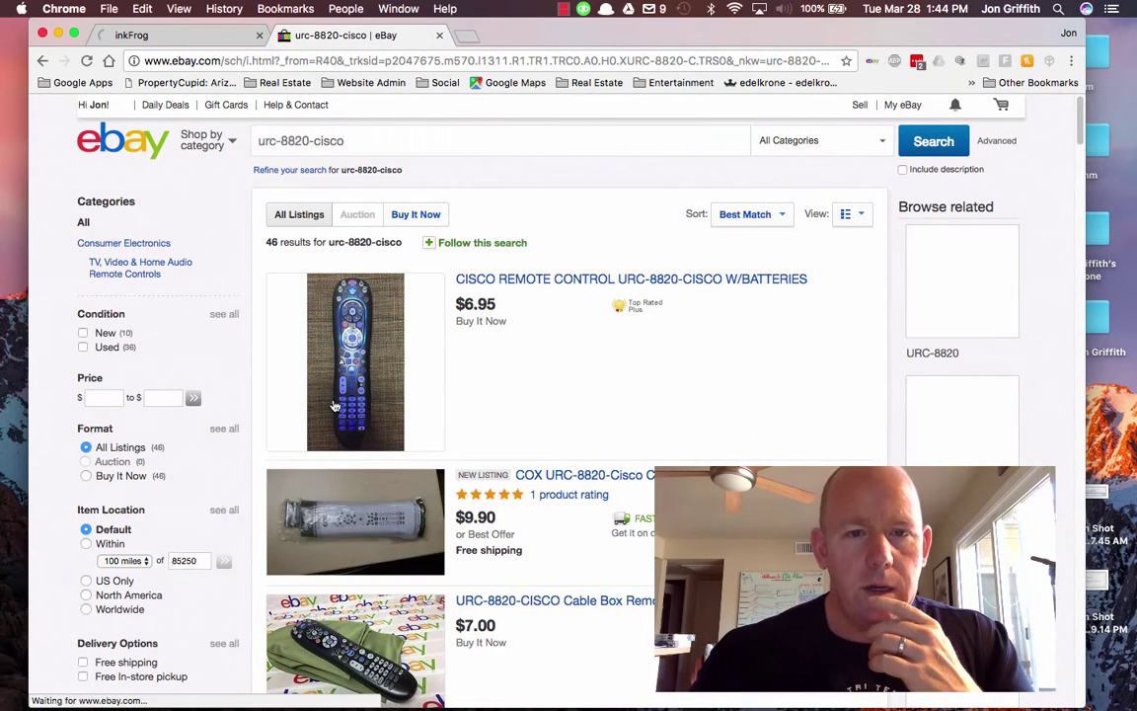
Step: Limit the eBay results to sold listings and review the prices the remotes sold for
scroll(292, 409, "down", 5)
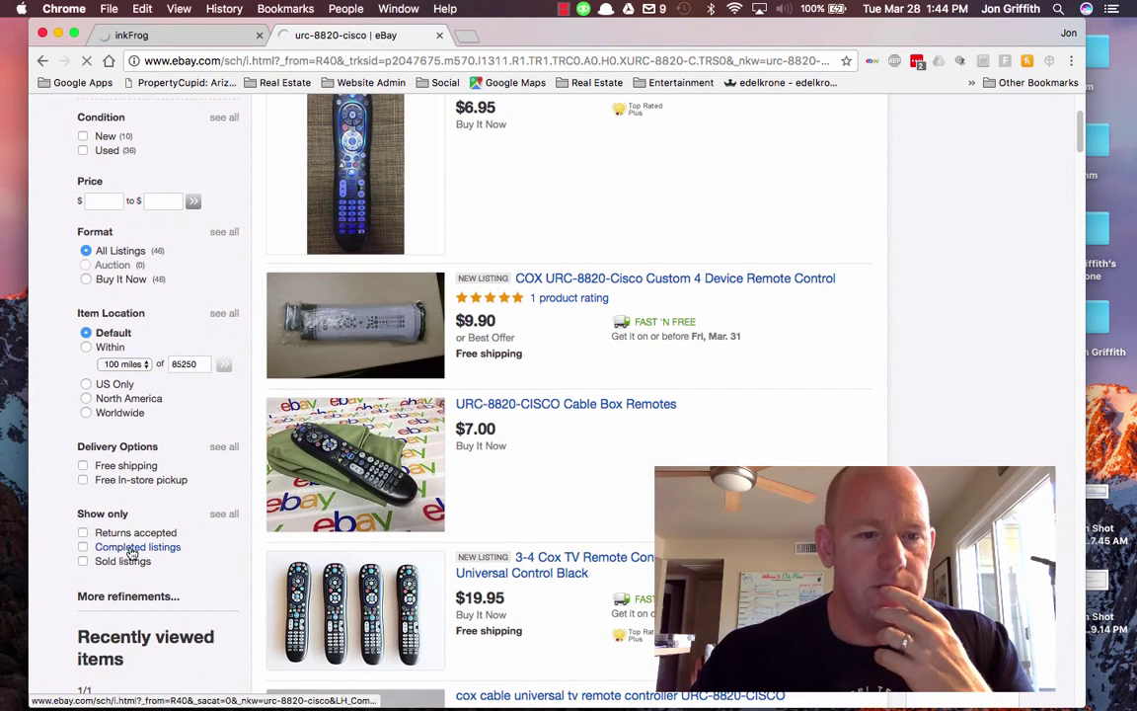
left_click(83, 562)
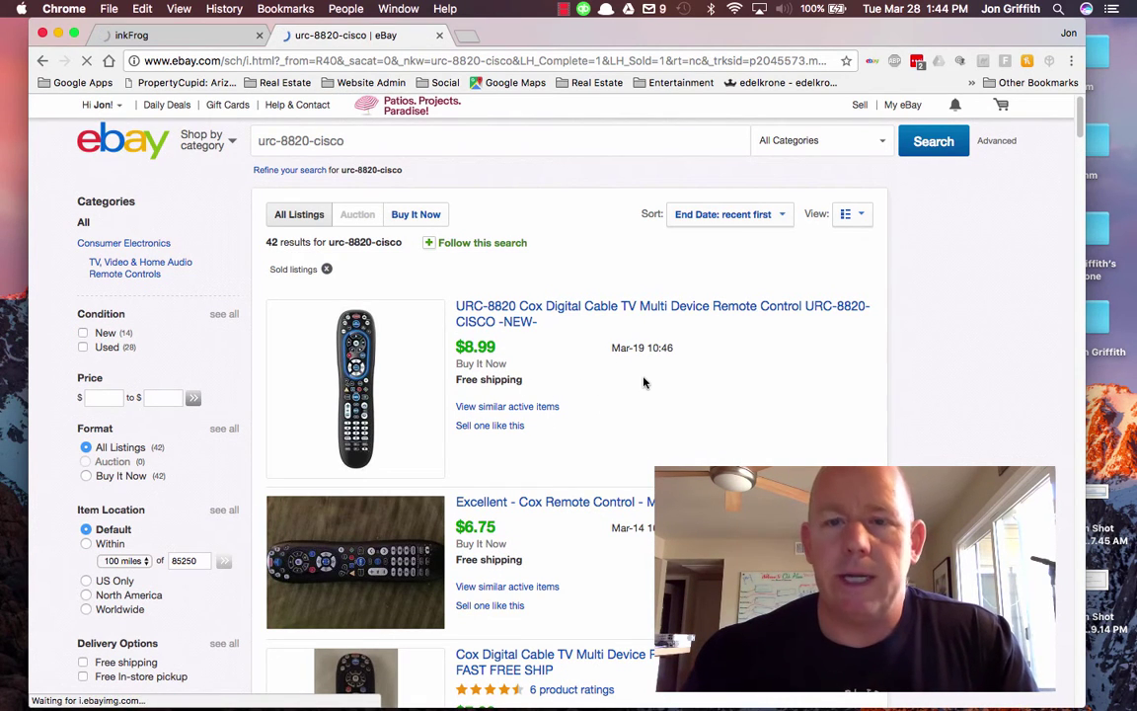
scroll(641, 381, "down", 3)
scroll(592, 395, "down", 1)
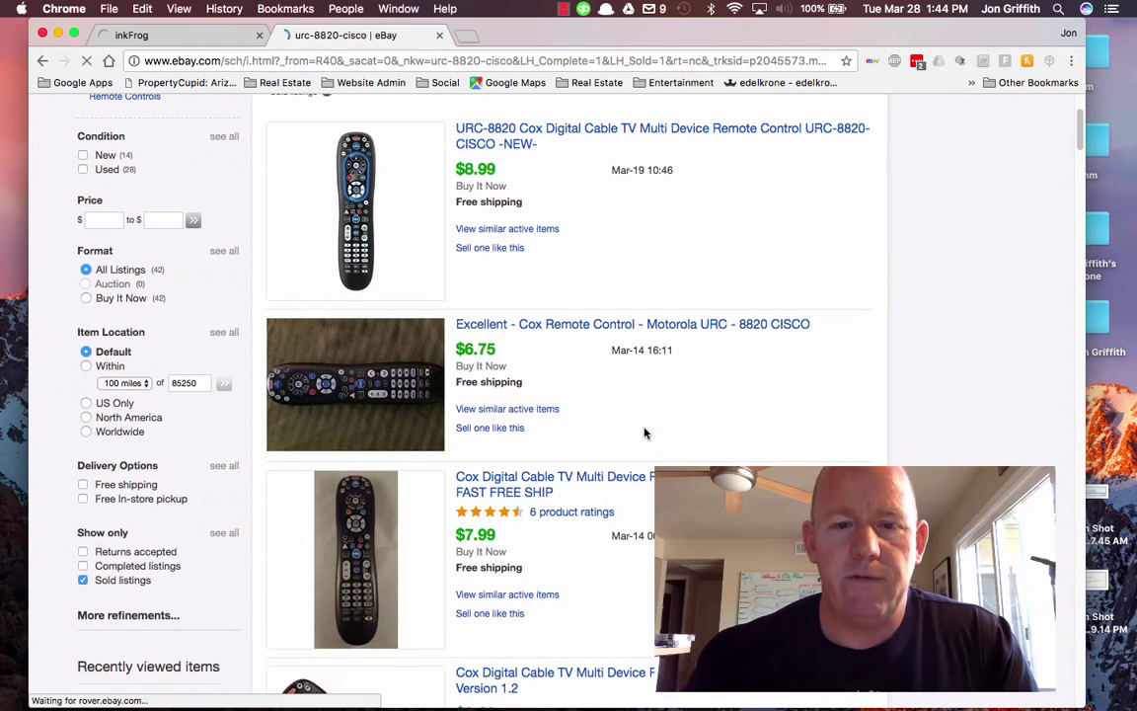
scroll(647, 563, "down", 2)
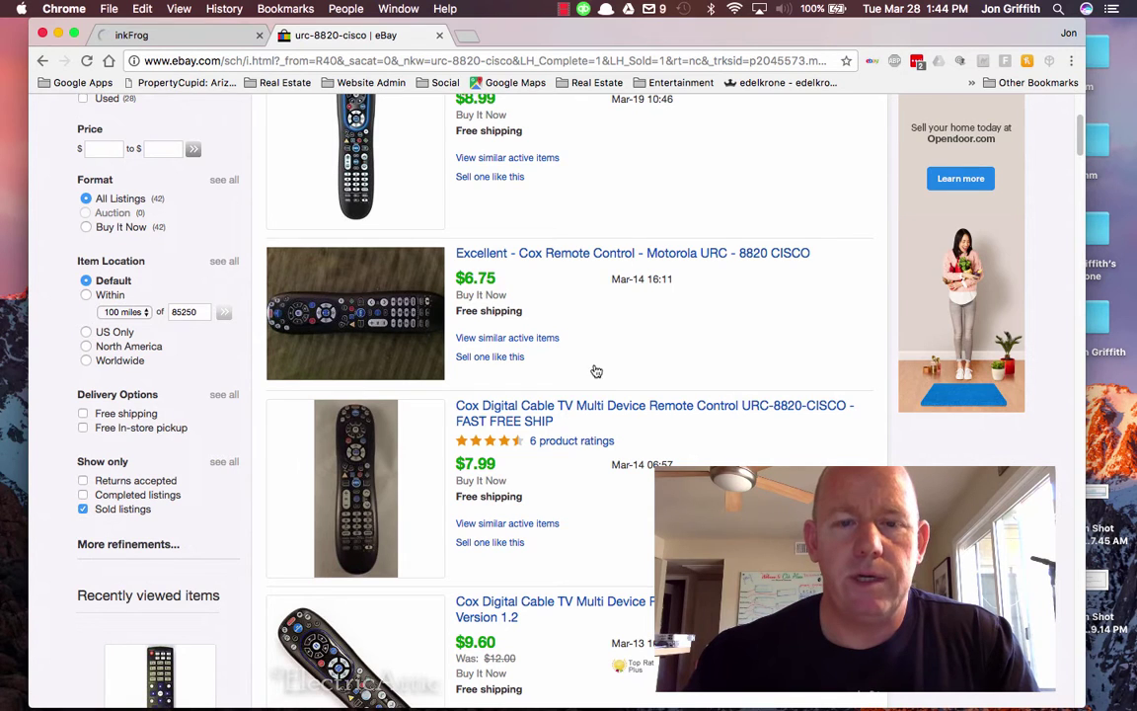
scroll(596, 371, "down", 4)
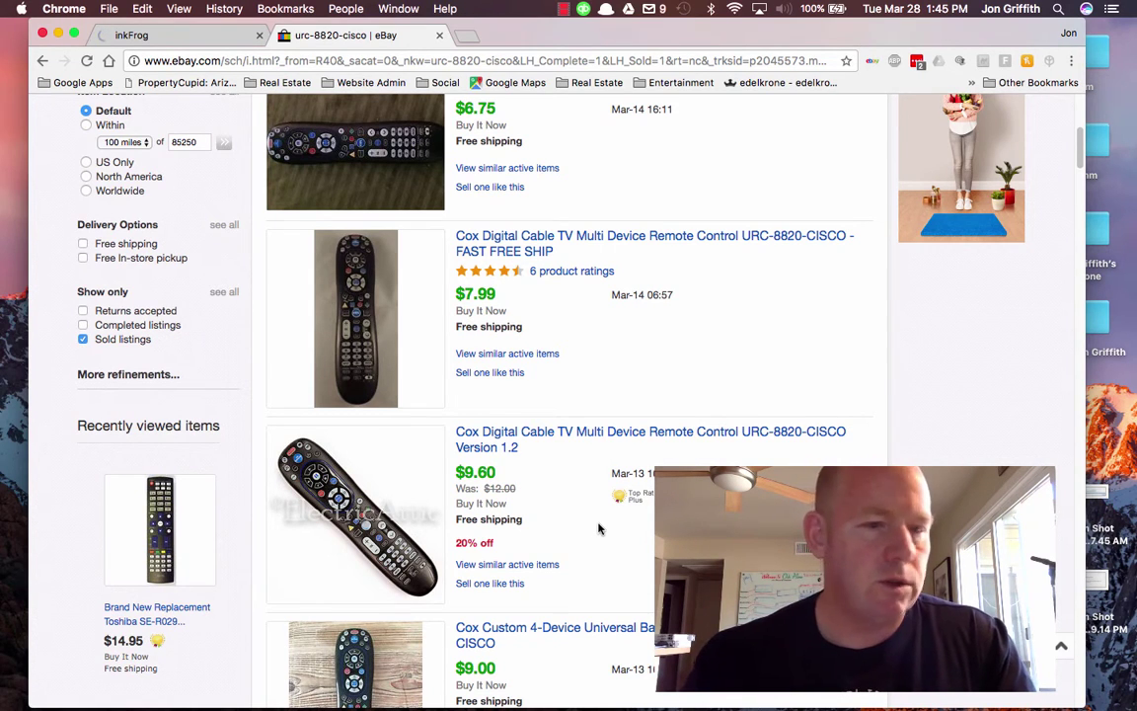
scroll(584, 454, "down", 2)
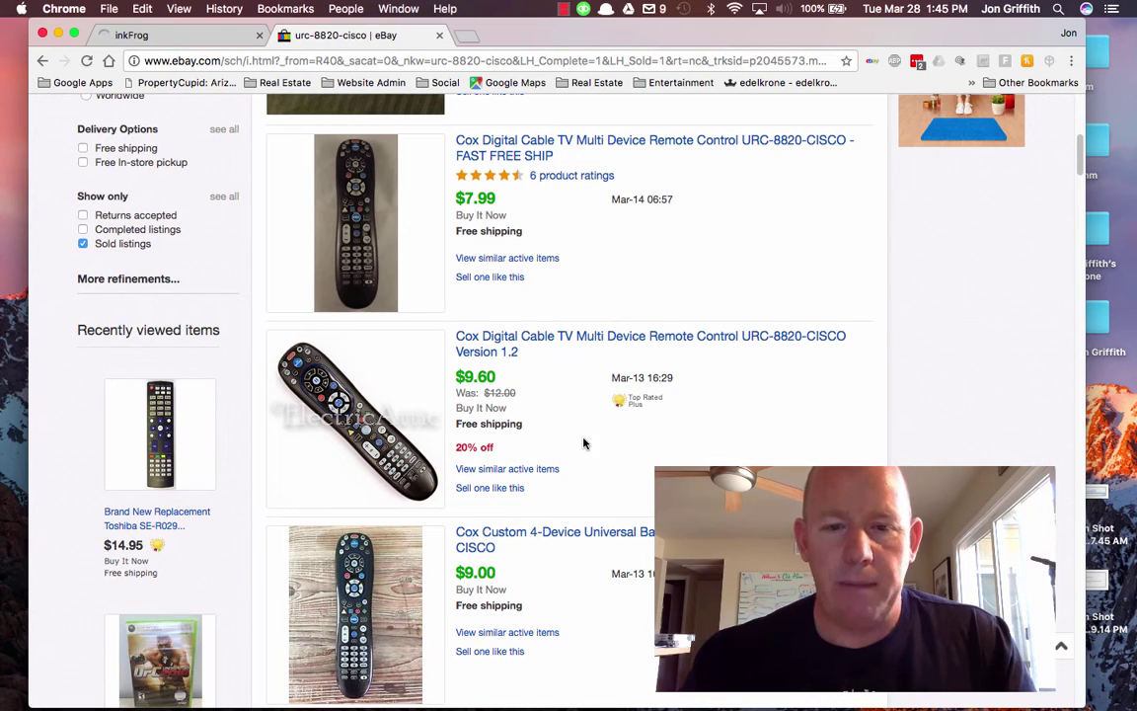
Step: Narrow the sold listings to new condition and examine the sale prices and titles of comparable remotes
scroll(177, 203, "up", 10)
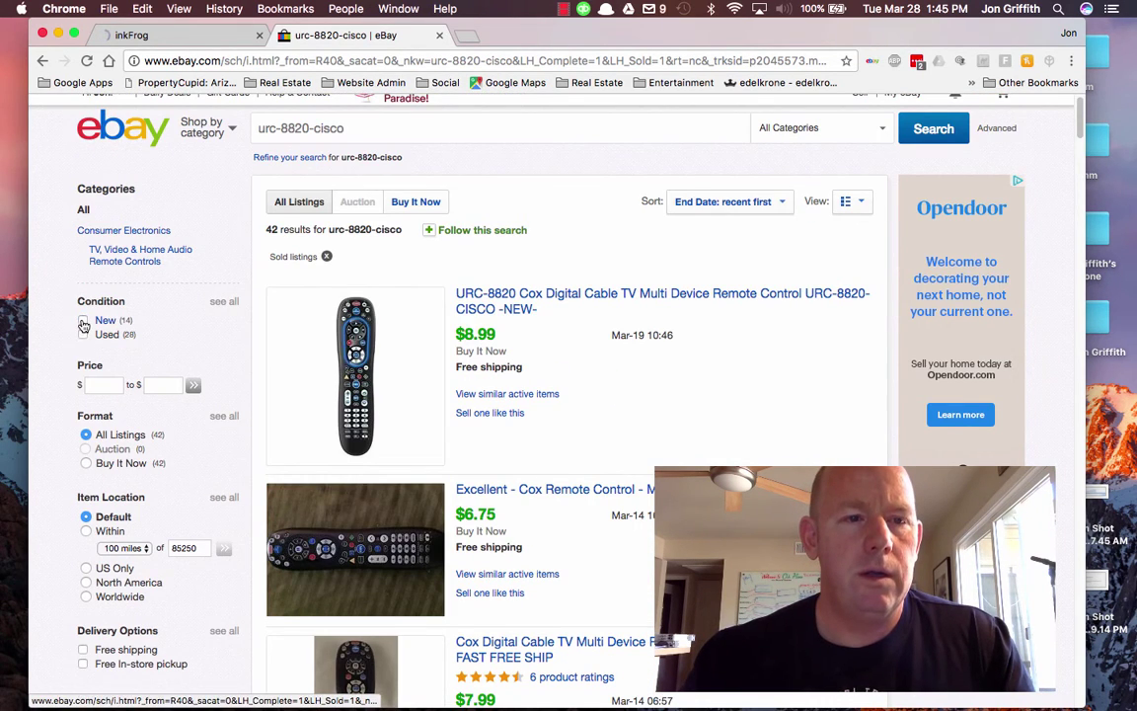
left_click(83, 320)
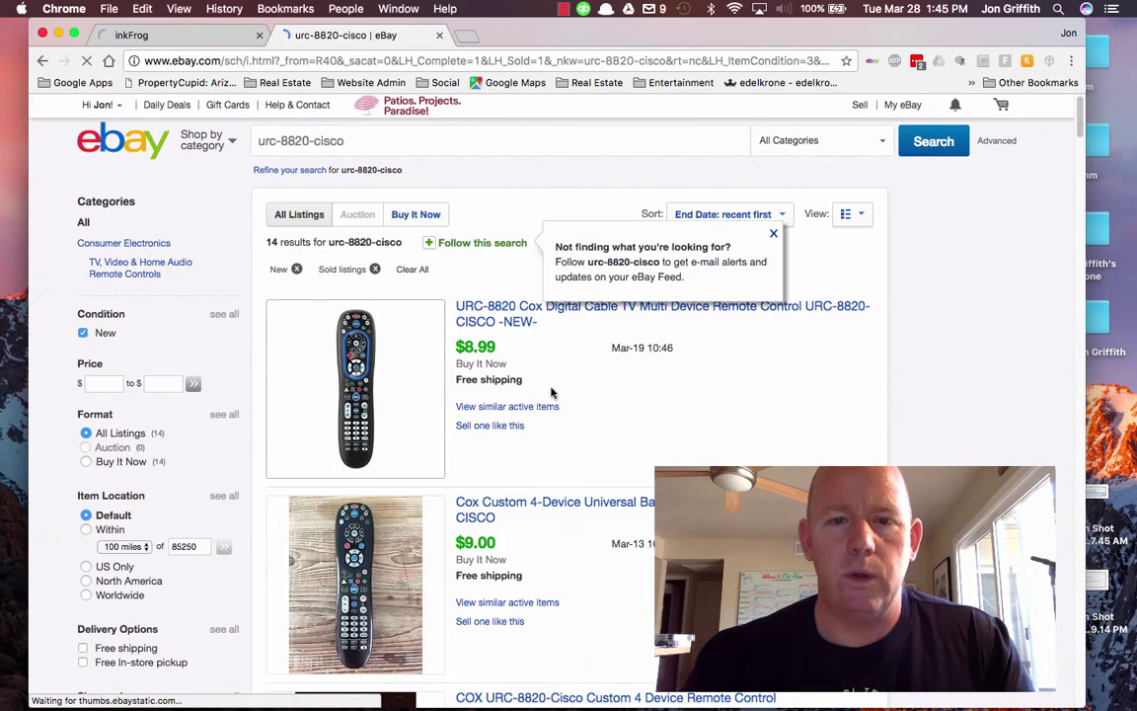
scroll(592, 409, "down", 5)
scroll(599, 413, "down", 8)
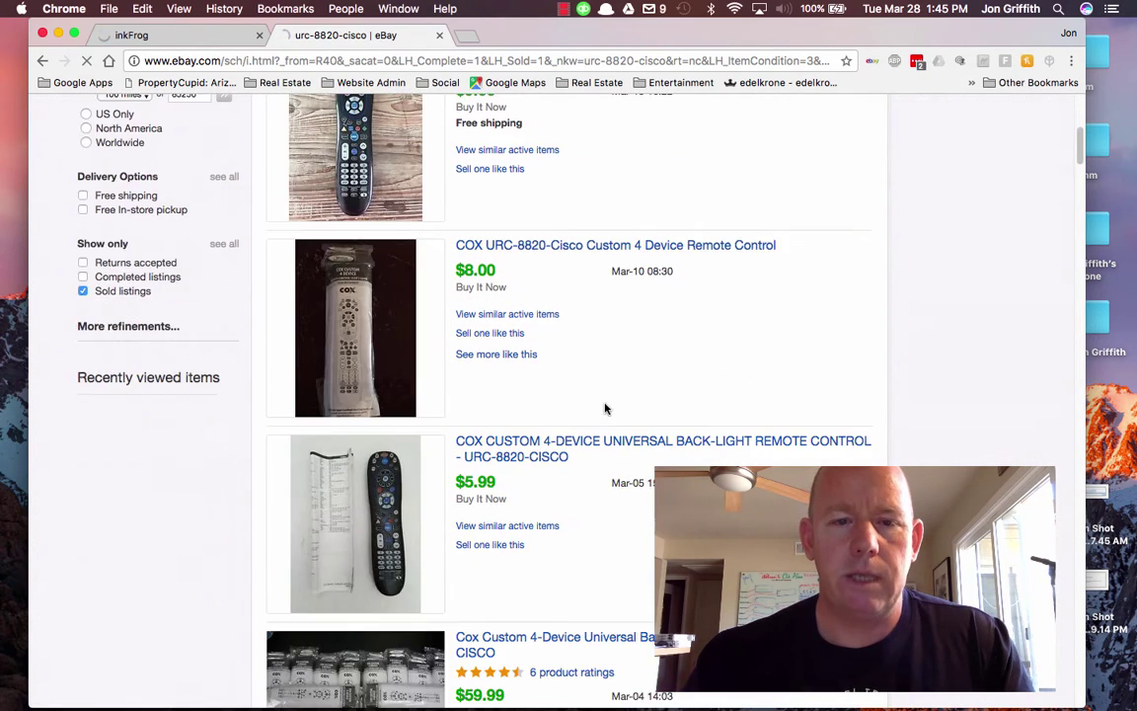
scroll(613, 422, "down", 1)
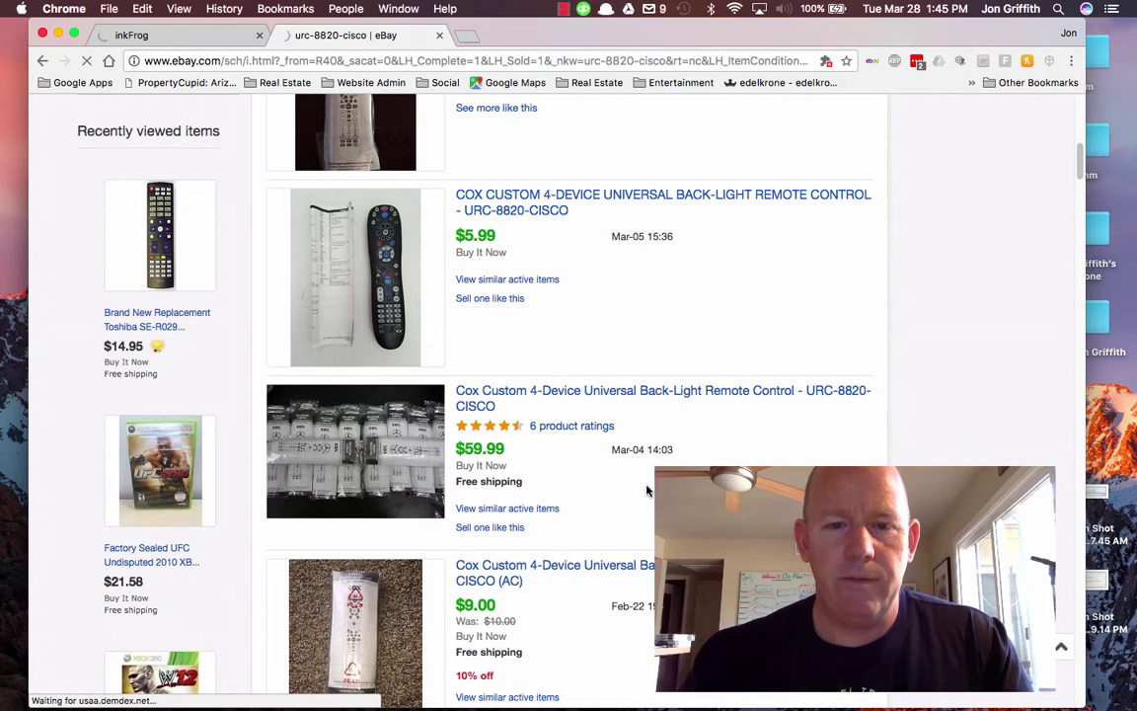
scroll(490, 376, "down", 3)
scroll(619, 432, "down", 2)
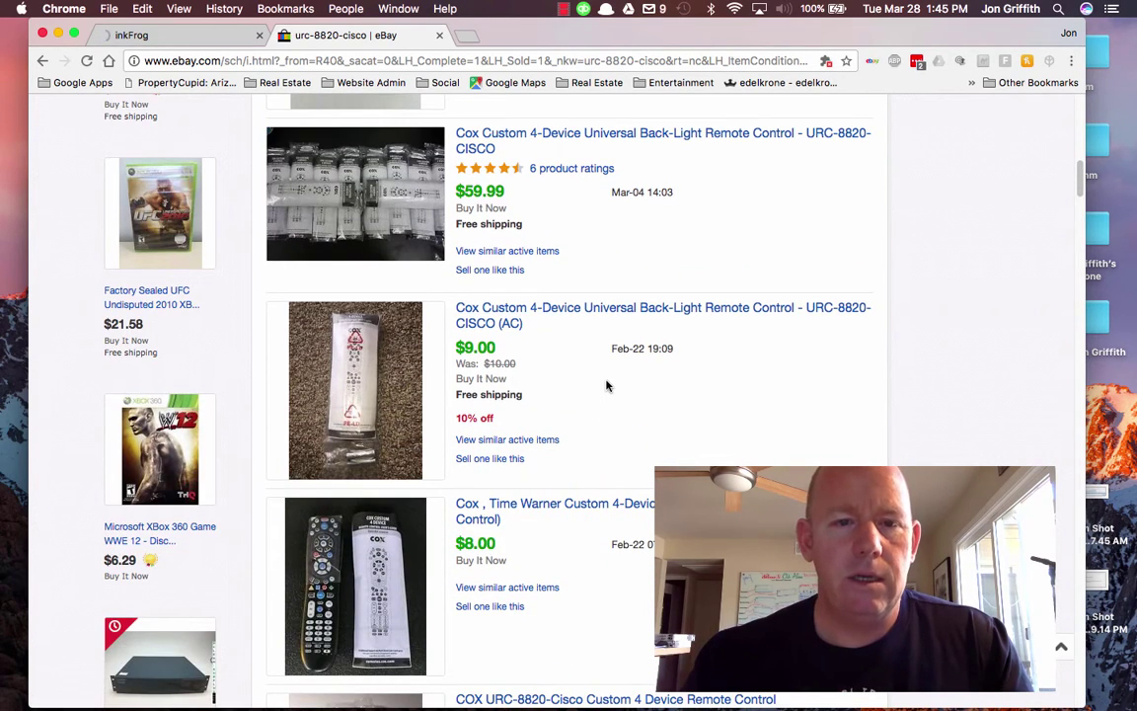
scroll(554, 430, "down", 2)
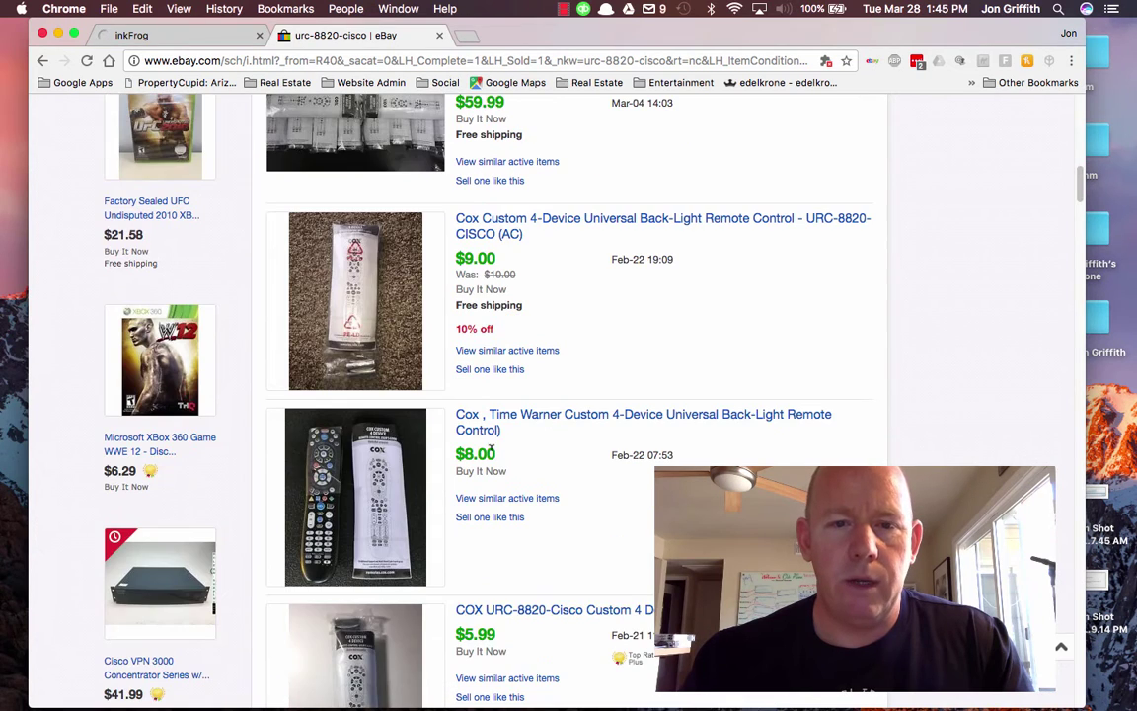
scroll(582, 467, "down", 3)
scroll(688, 296, "down", 5)
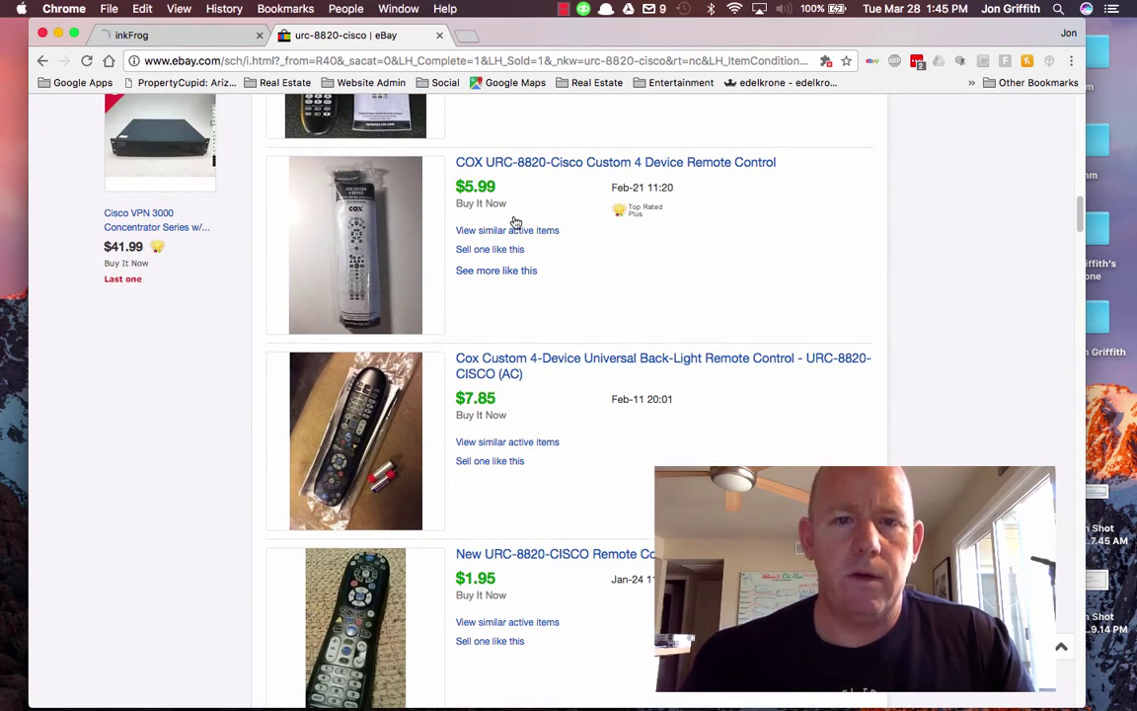
scroll(553, 359, "down", 5)
scroll(569, 382, "down", 5)
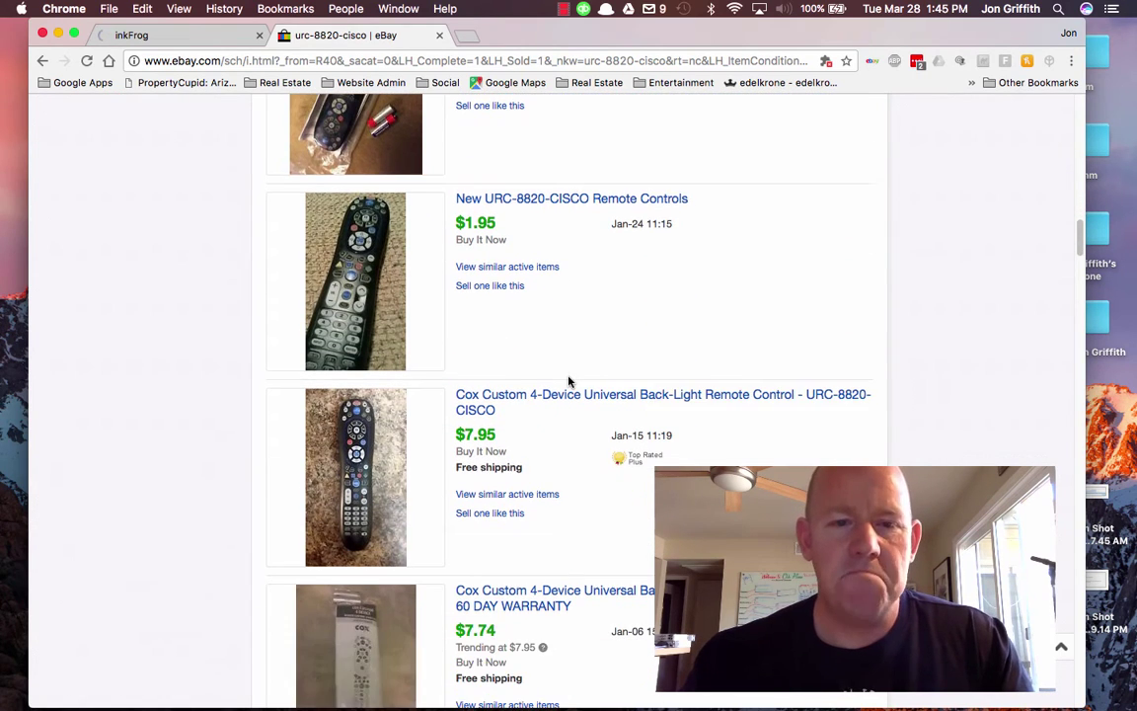
scroll(573, 410, "down", 5)
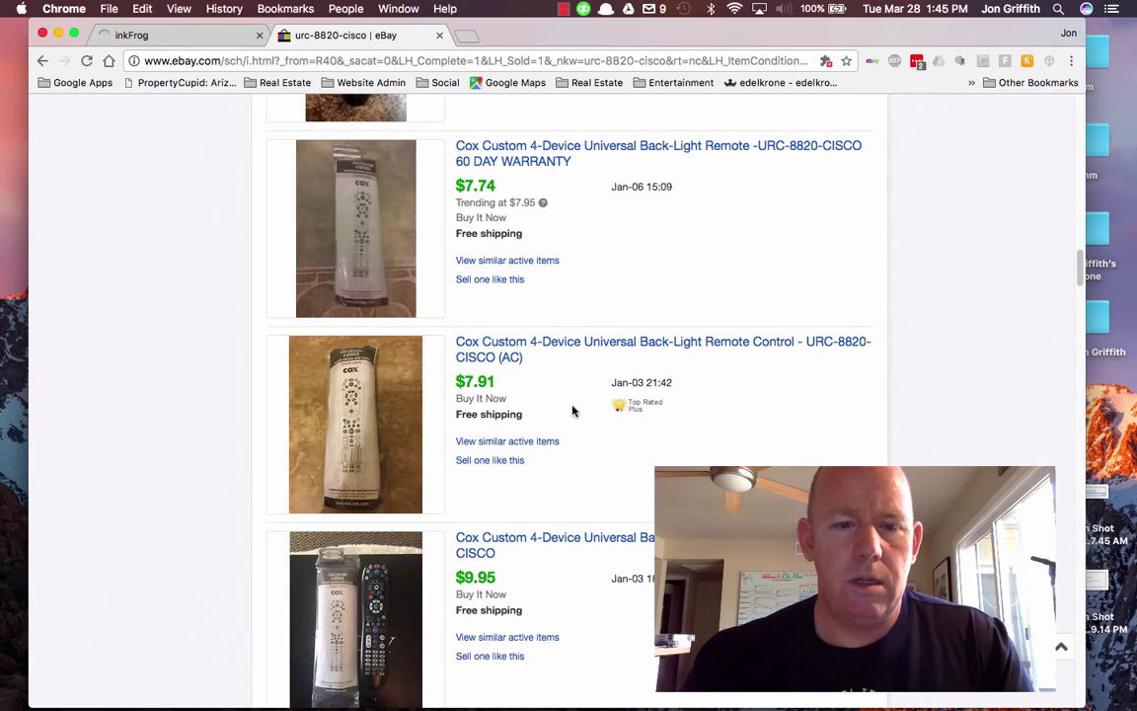
scroll(572, 409, "down", 5)
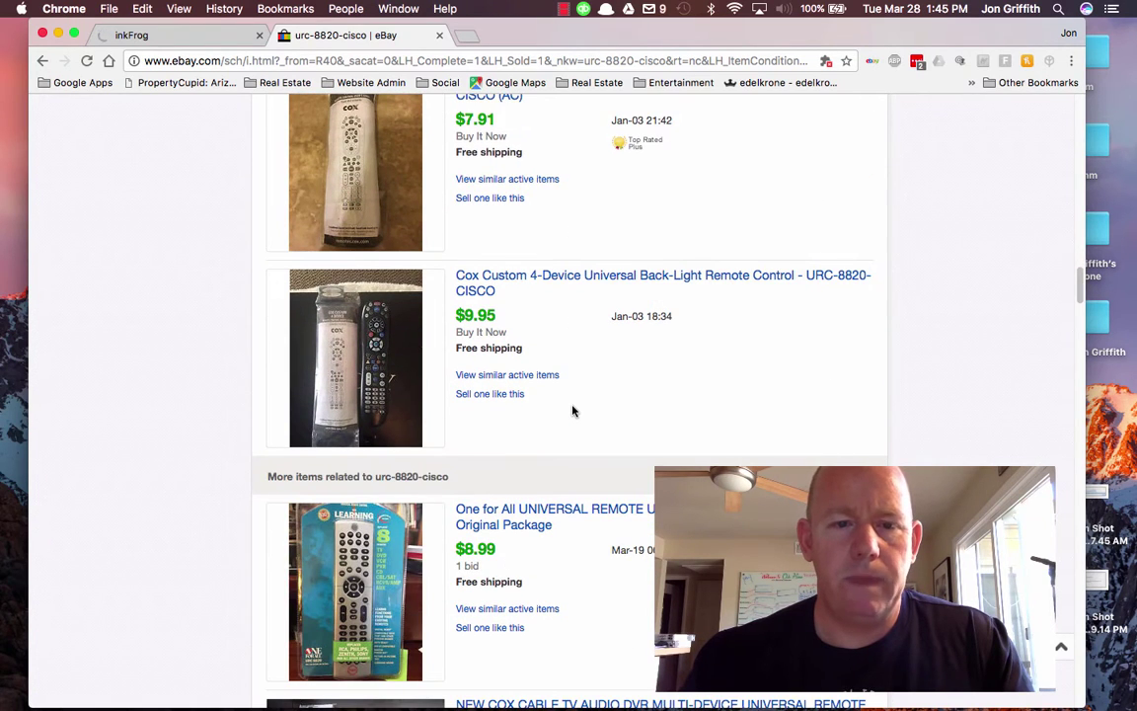
scroll(572, 410, "down", 3)
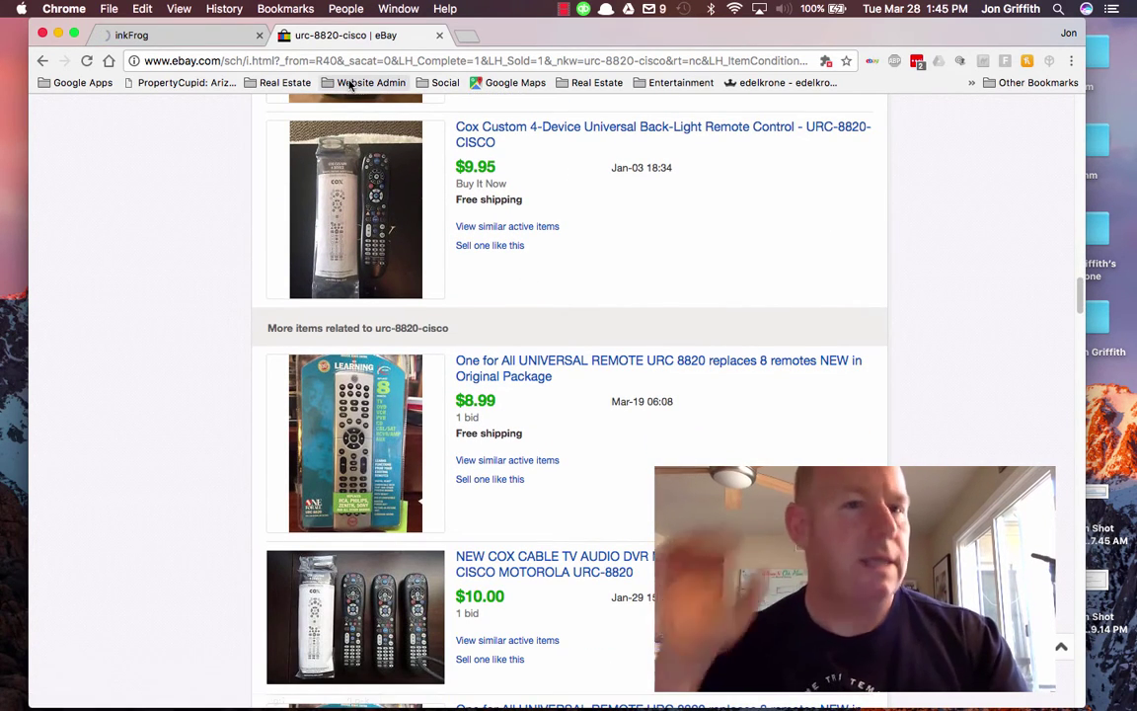
Step: Copy the first sold result's title into the inkFrog listing and trim it to "URC-8820 Cox Digital Cable TV Multi Device Remote Control URC-8820-CISCO NEW"
left_click(194, 36)
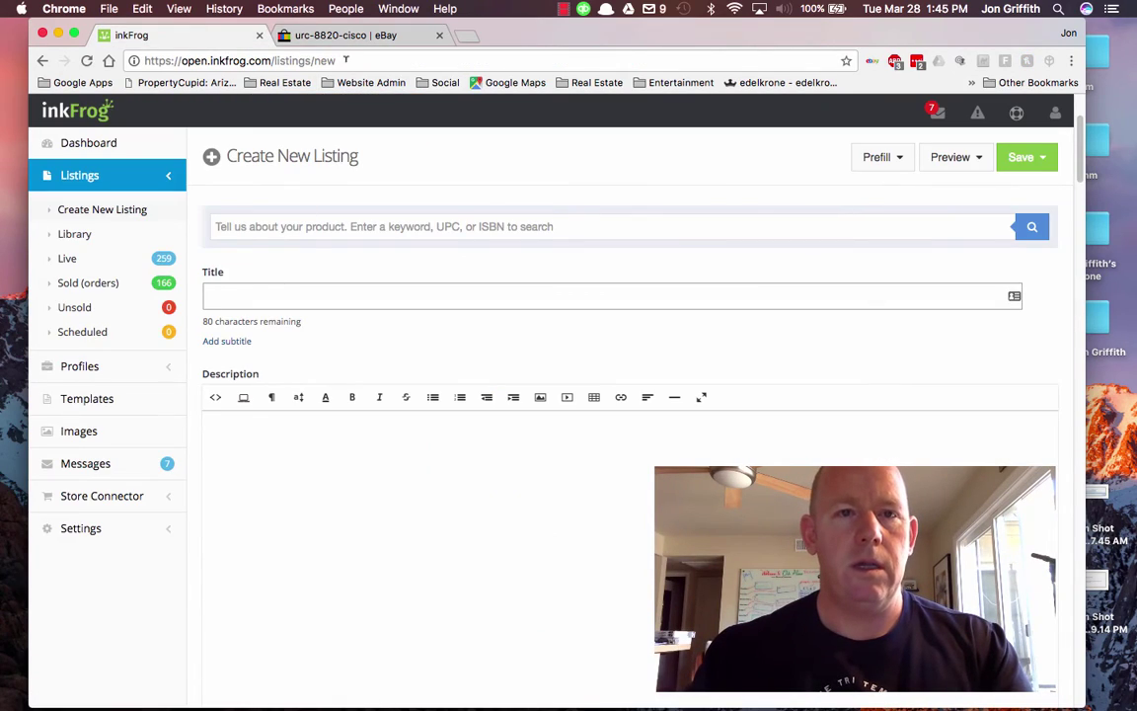
left_click(315, 35)
scroll(464, 365, "up", 15)
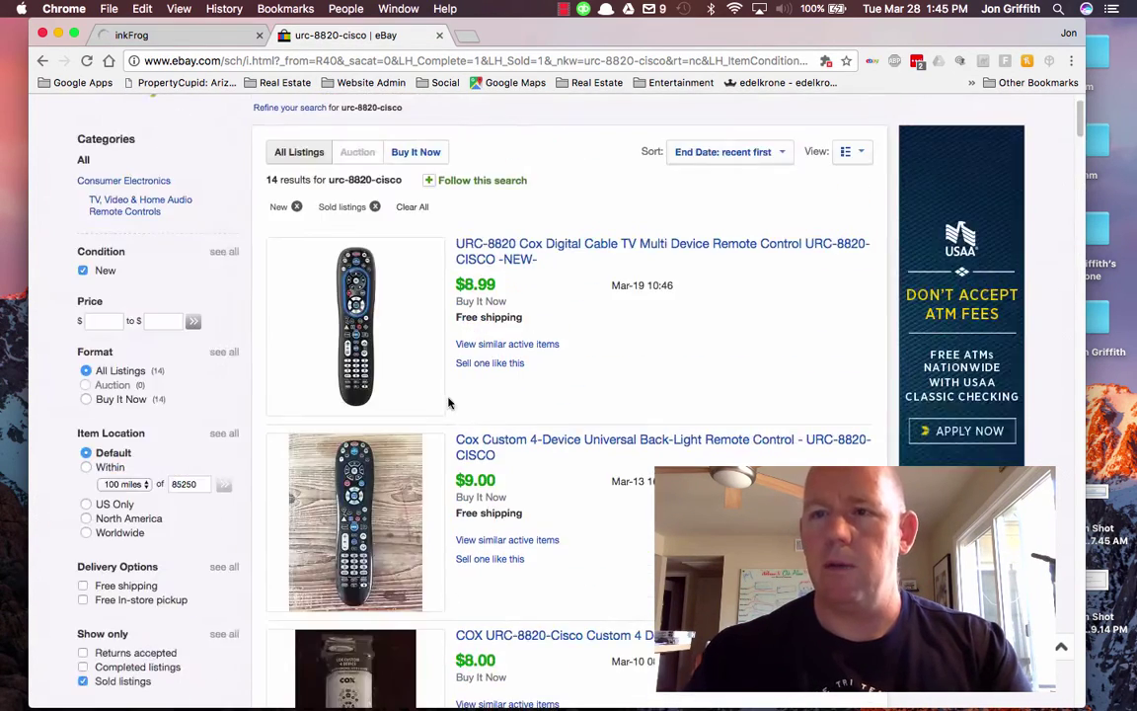
scroll(448, 403, "up", 2)
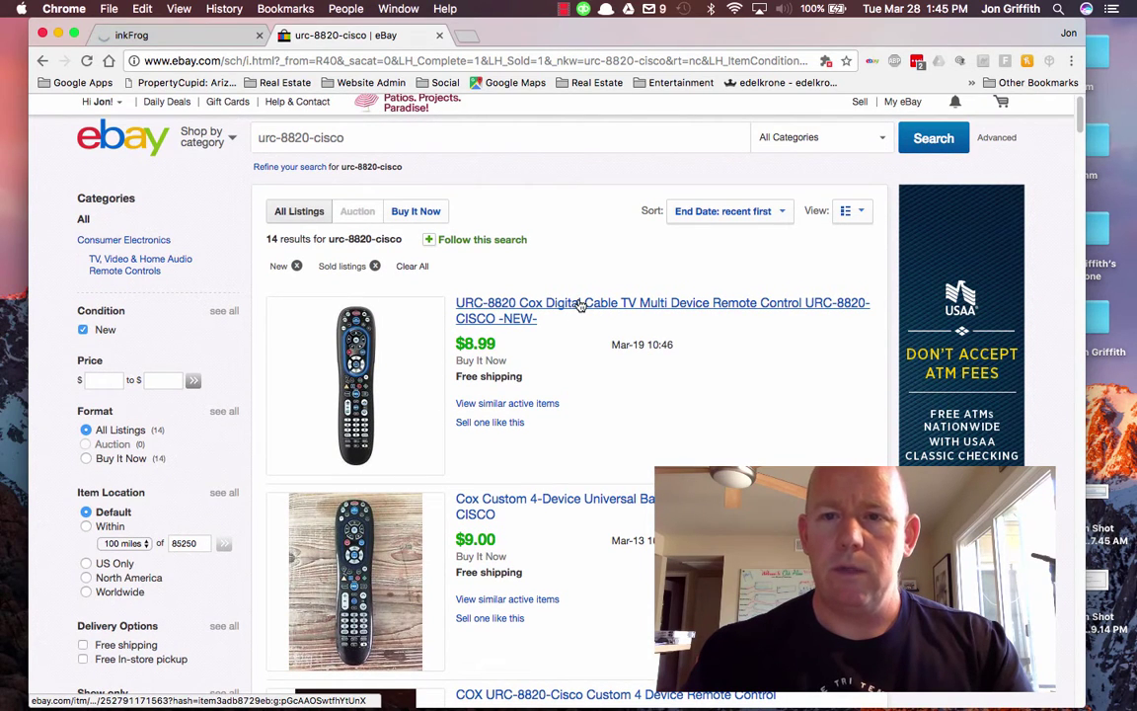
right_click(582, 300)
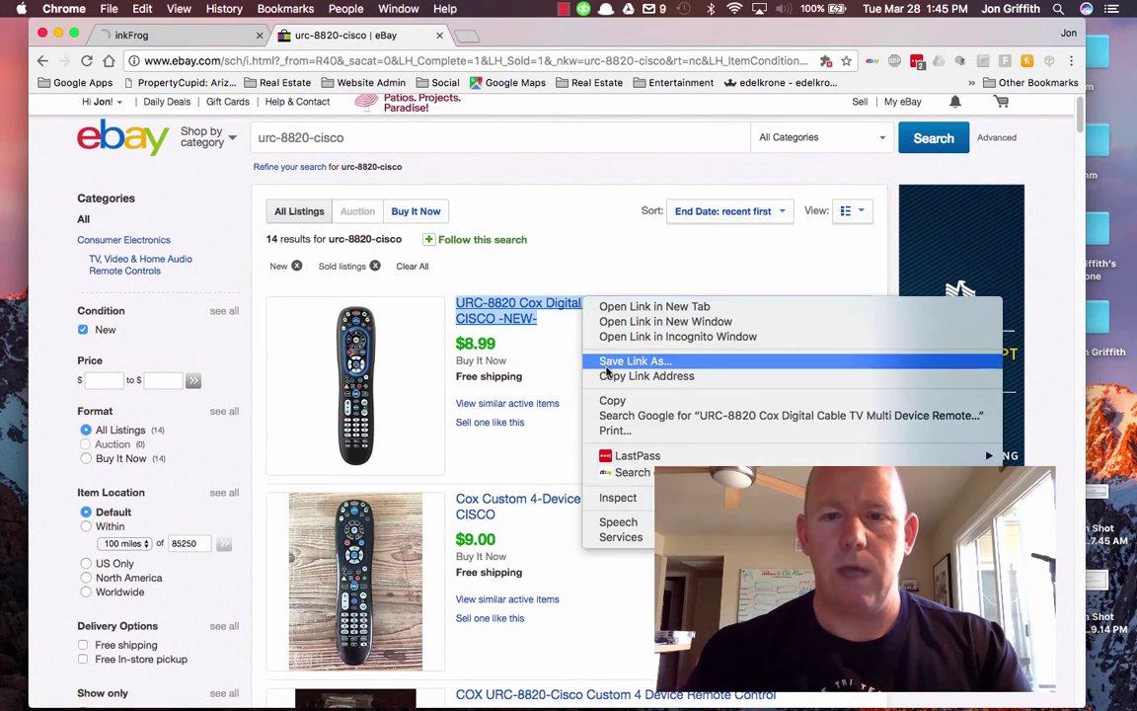
left_click(612, 400)
left_click(138, 34)
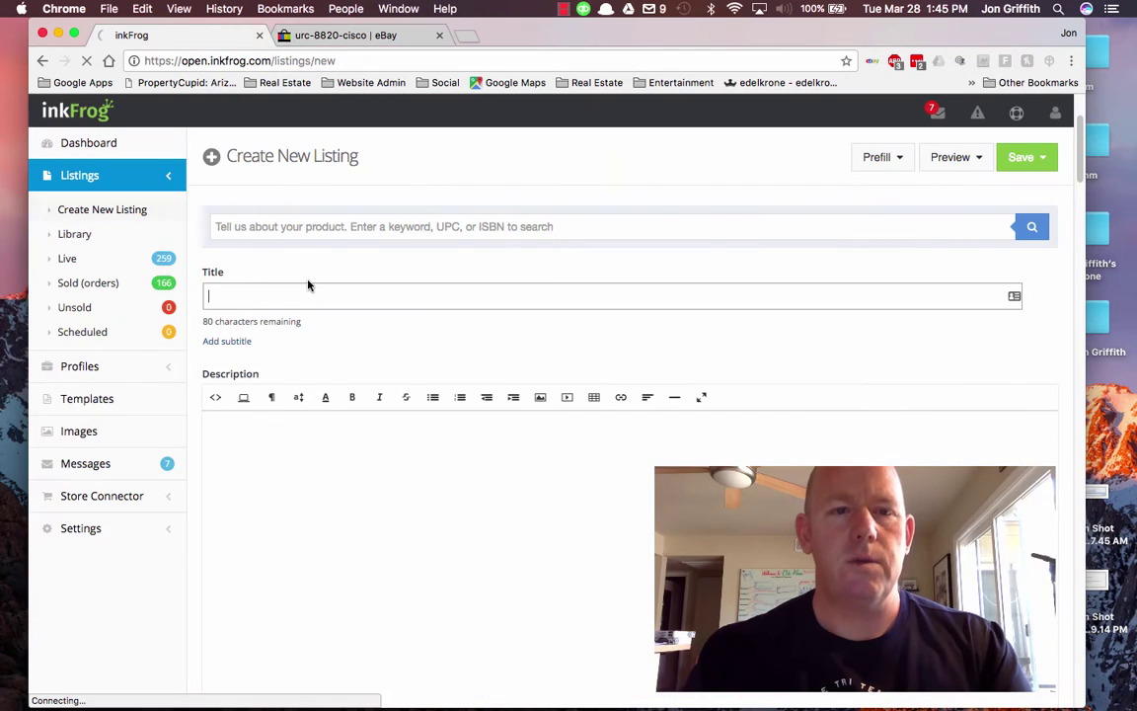
key("super+v")
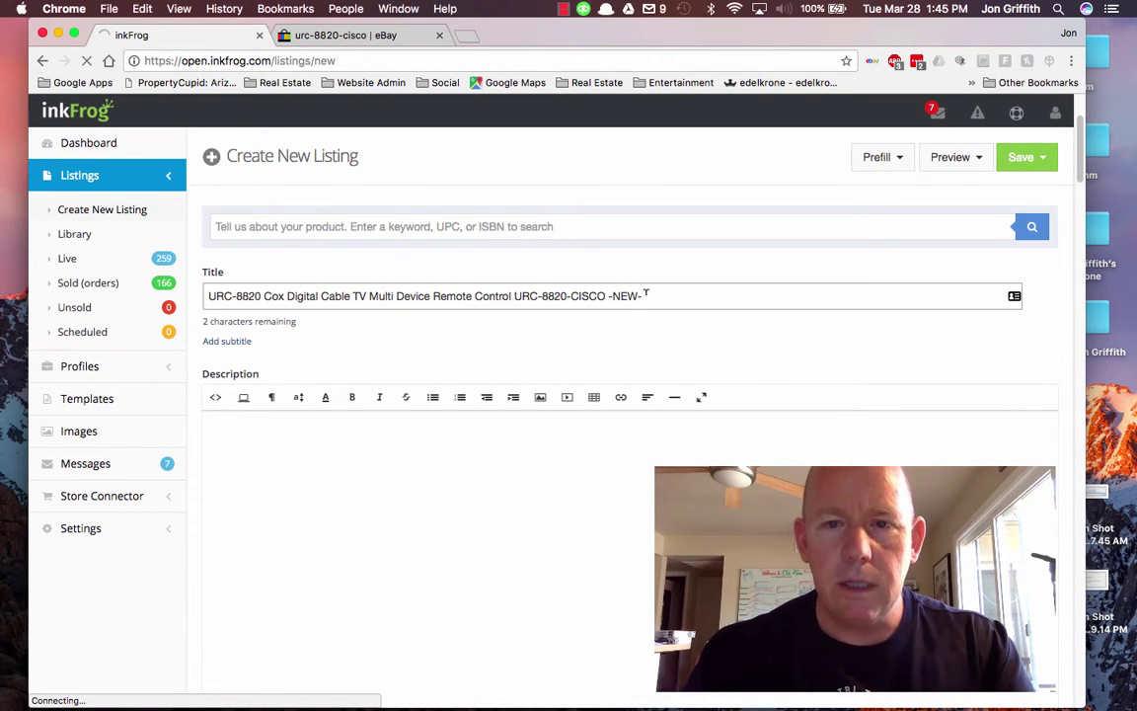
key("BackSpace")
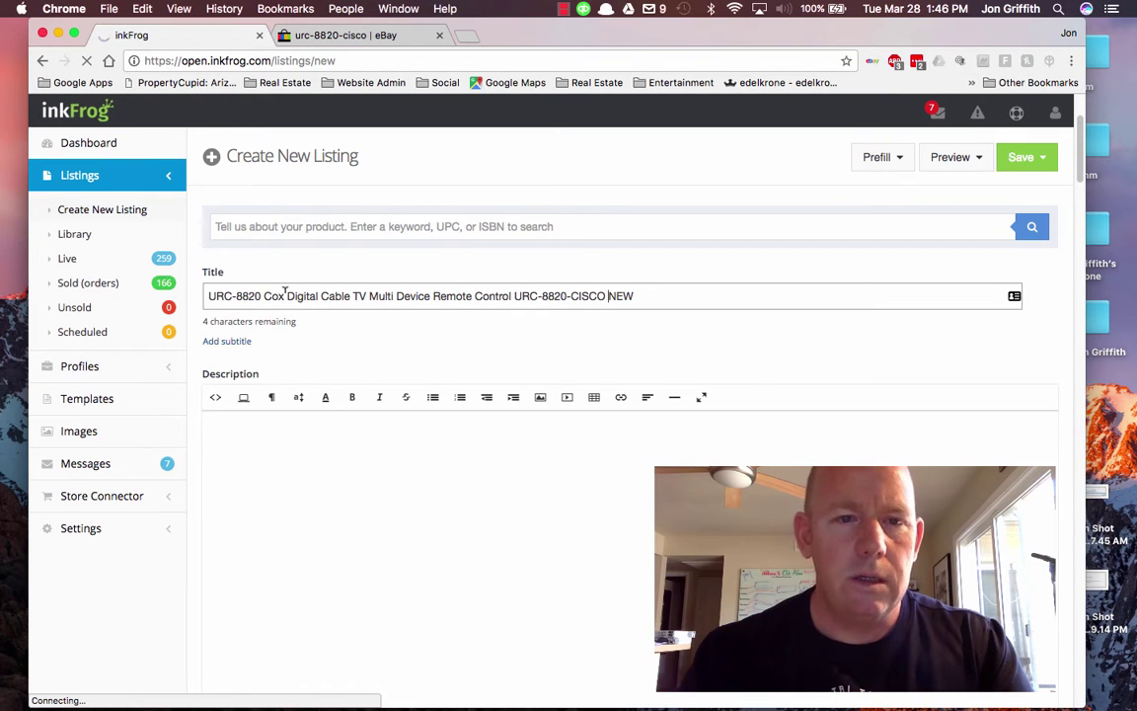
Step: Write the listing description as "This item was opened to verify model number."
left_click(277, 414)
scroll(278, 412, "down", 3)
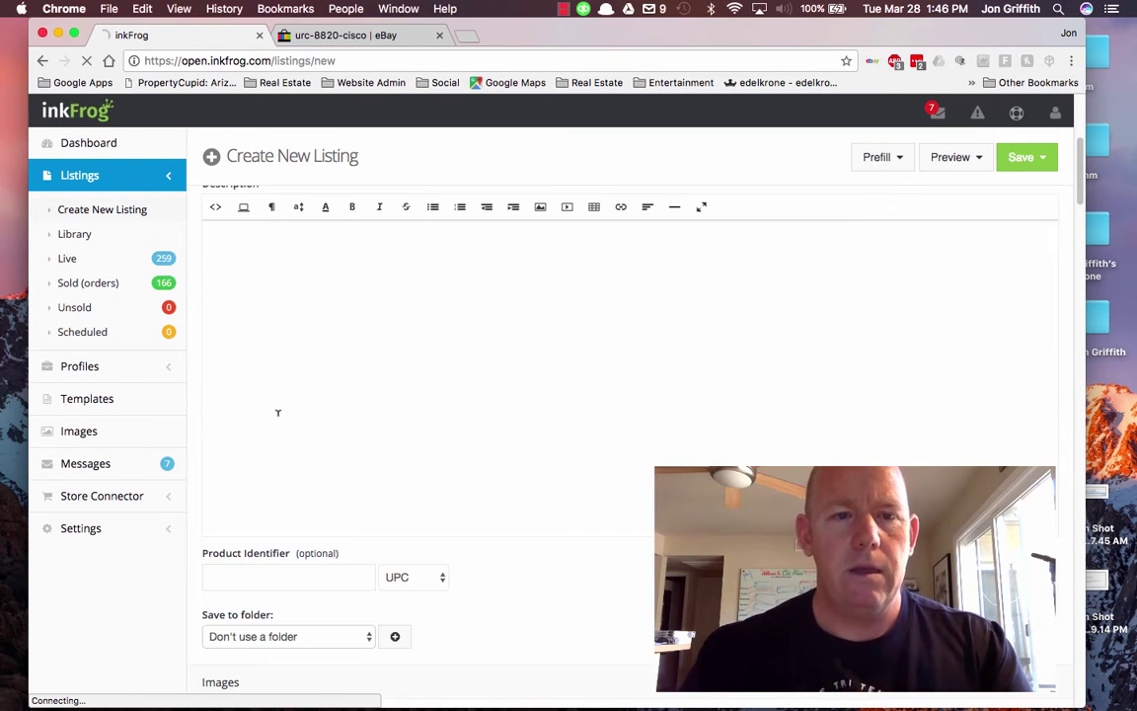
scroll(287, 409, "up", 3)
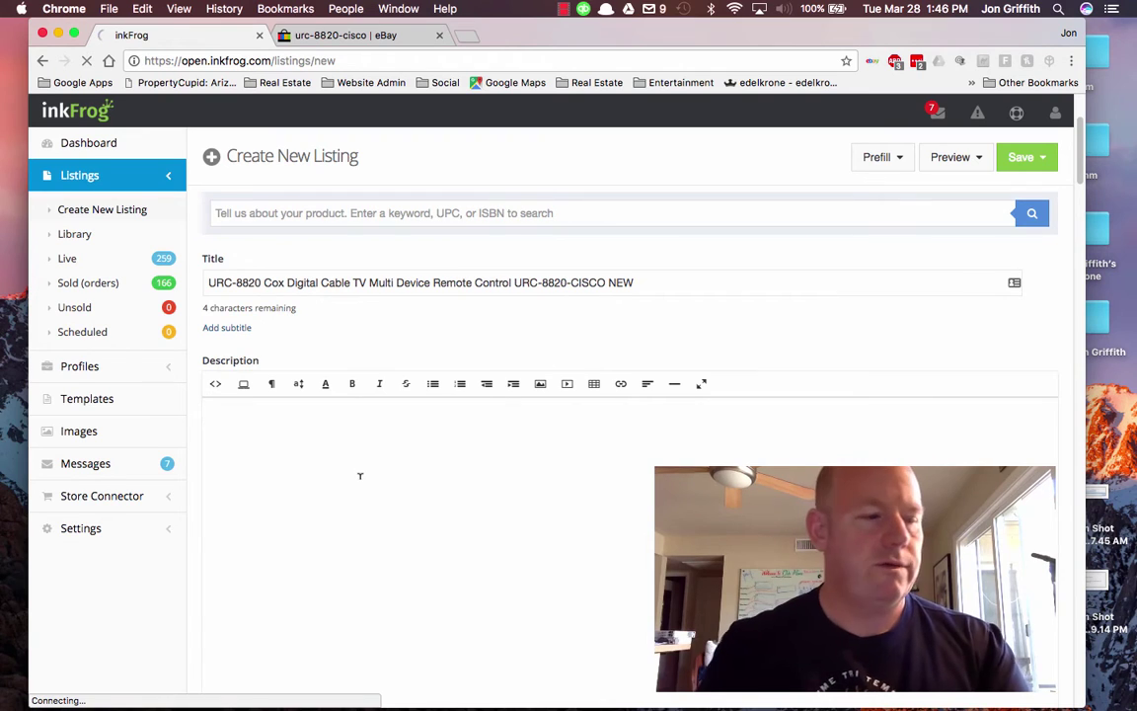
type("THIS ITE")
key("BackSpace")
key("BackSpace")
key("BackSpace")
key("BackSpace")
key("BackSpace")
key("BackSpace")
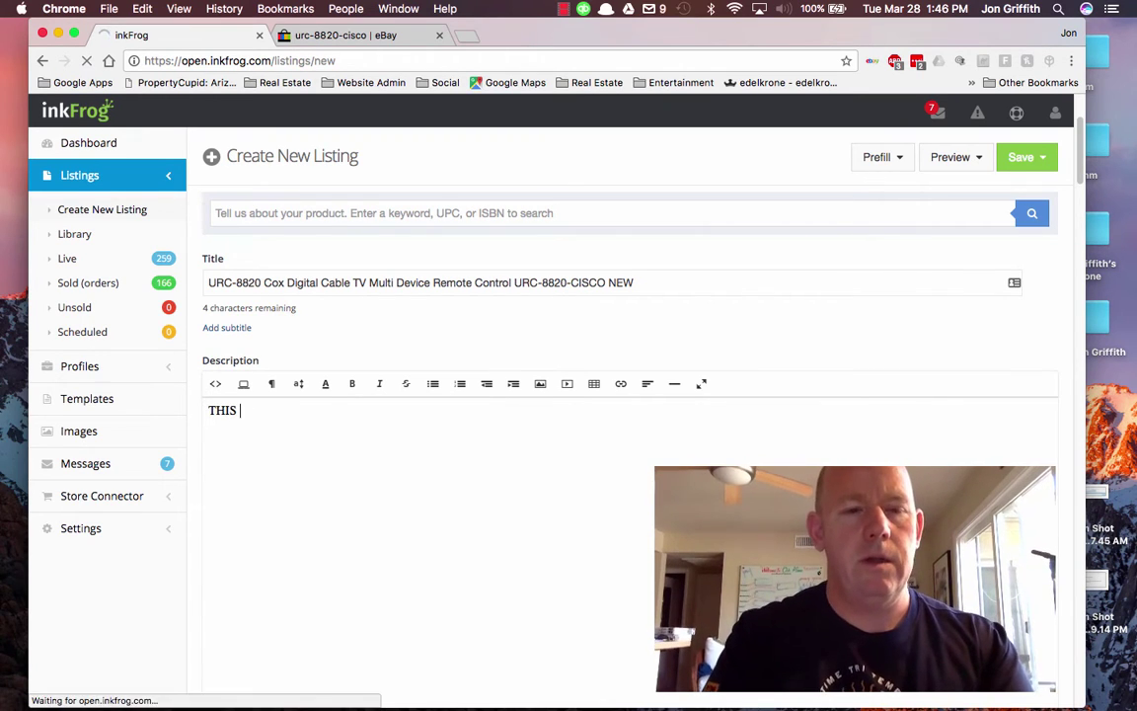
key("BackSpace")
type("his")
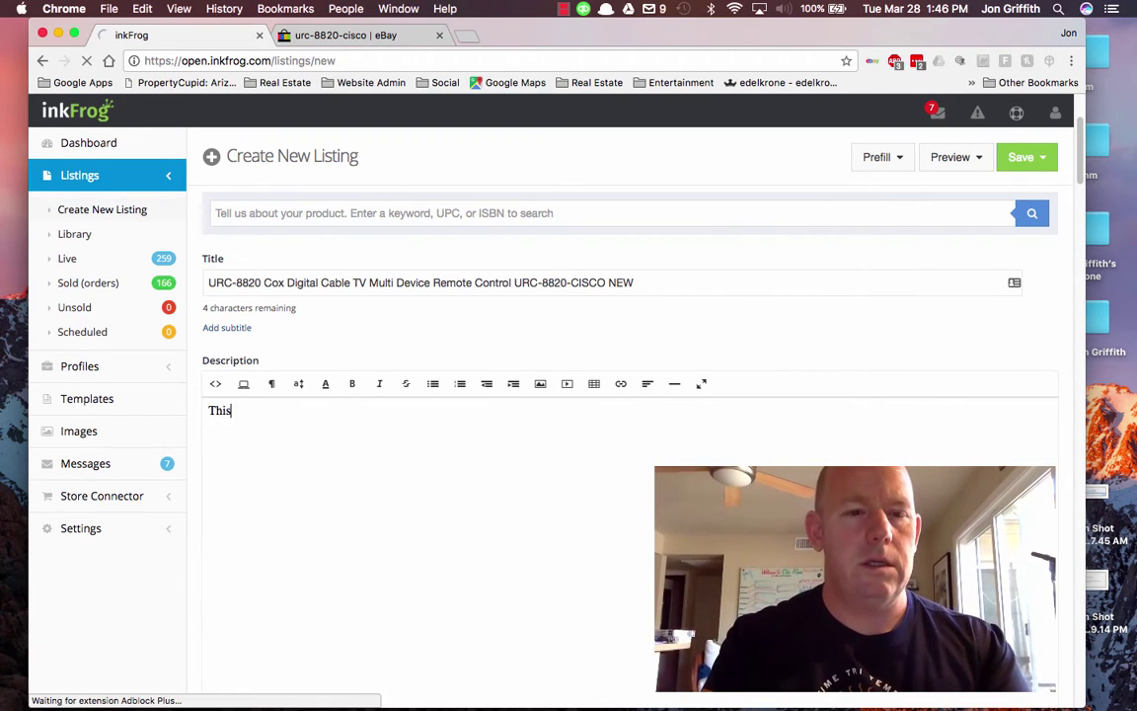
type(" item was opene d")
key("BackSpace")
key("BackSpace")
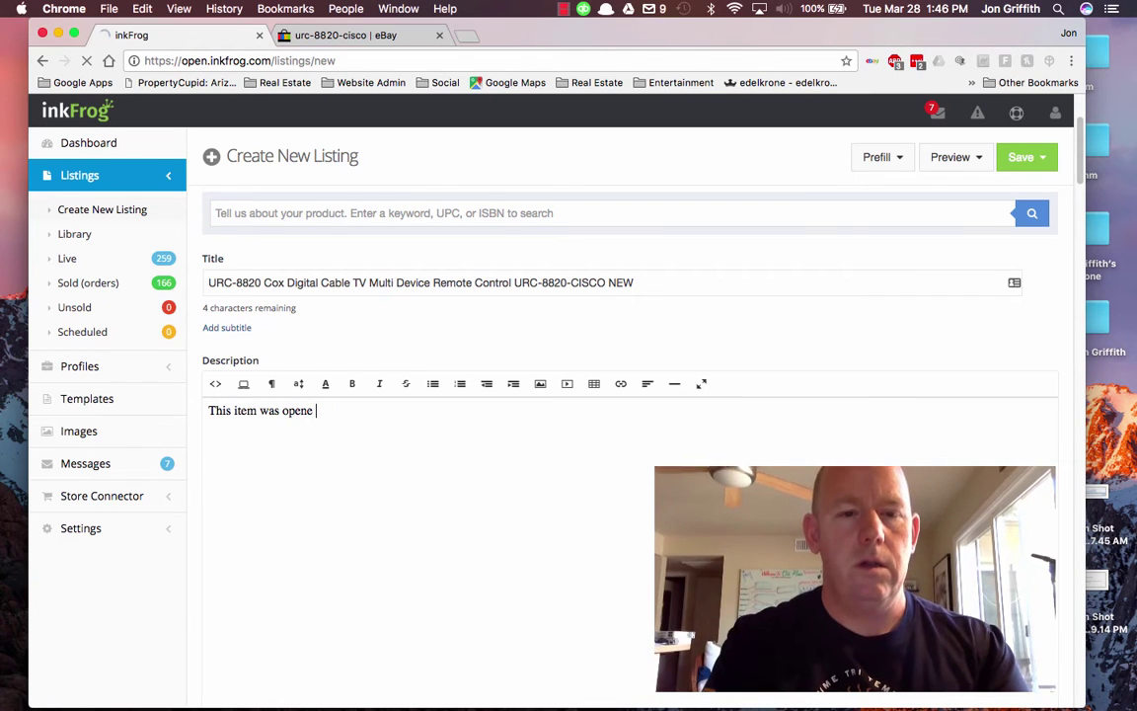
type("d to verify ")
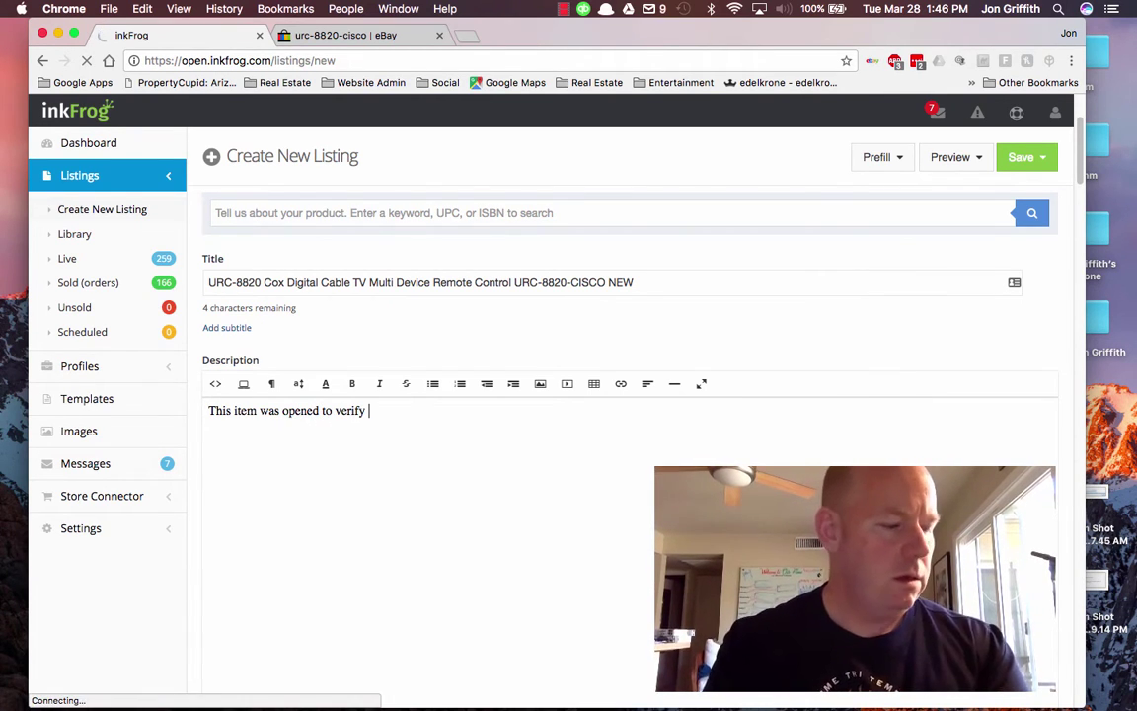
type("model number.")
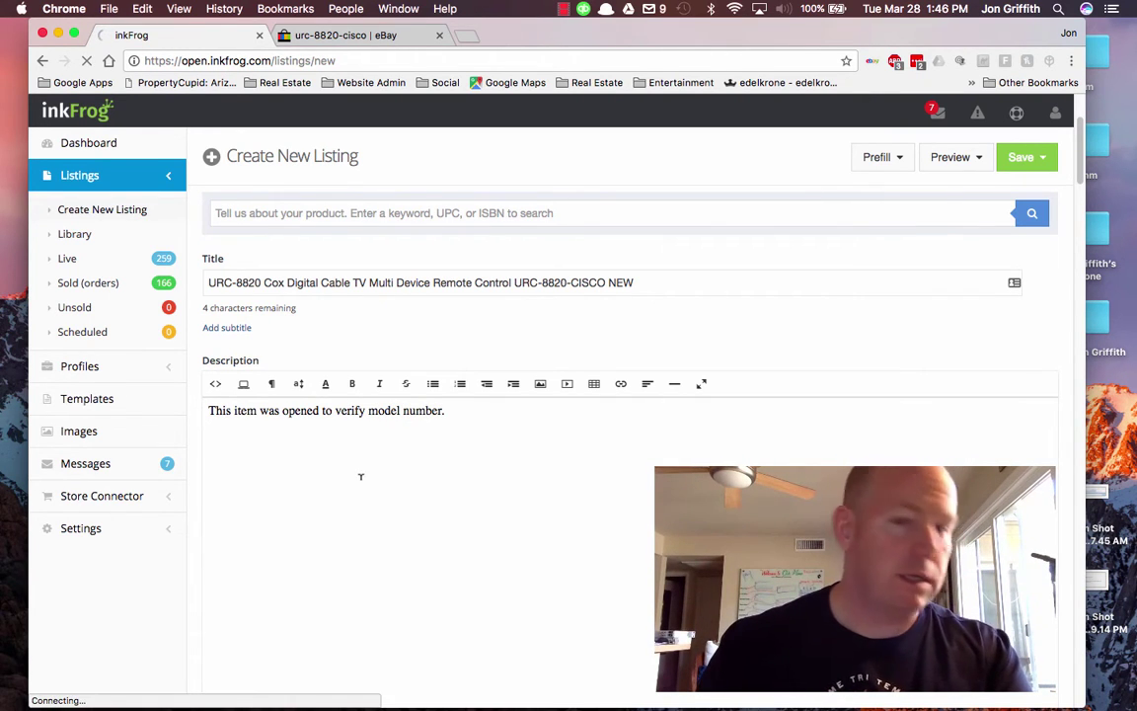
Step: Remove the leading URC-8820 from the listing title and insert "Custom 4-Dev" after Cox
left_click_drag(261, 281, 209, 281)
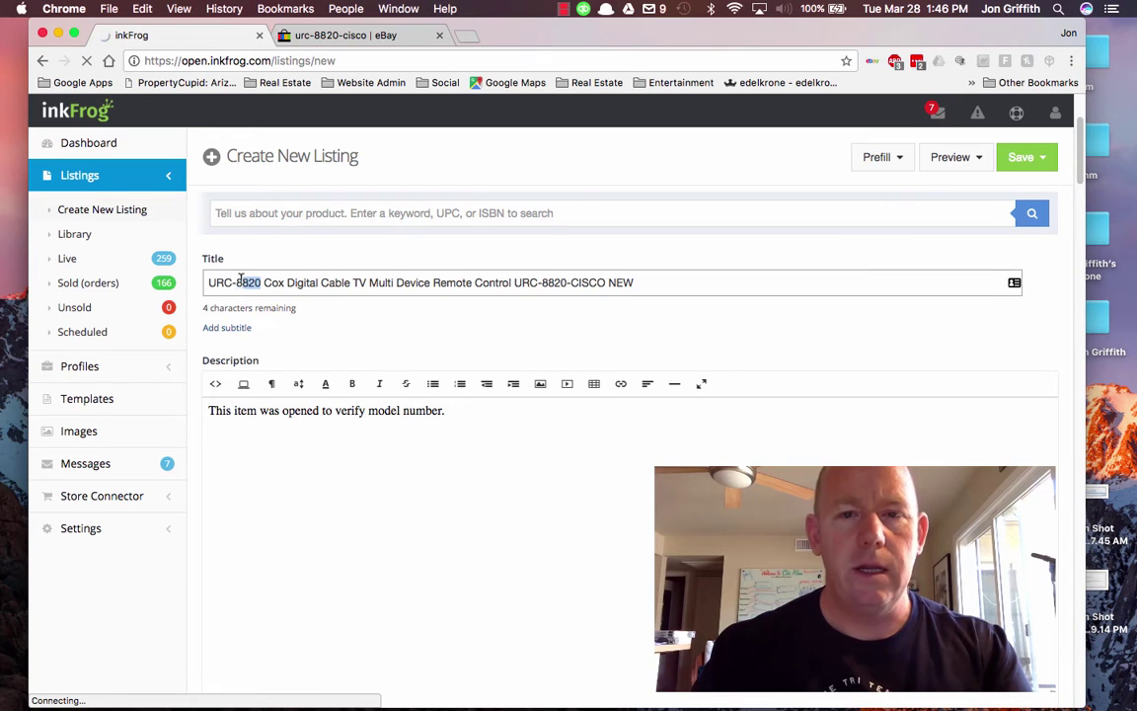
key("BackSpace")
key("Delete")
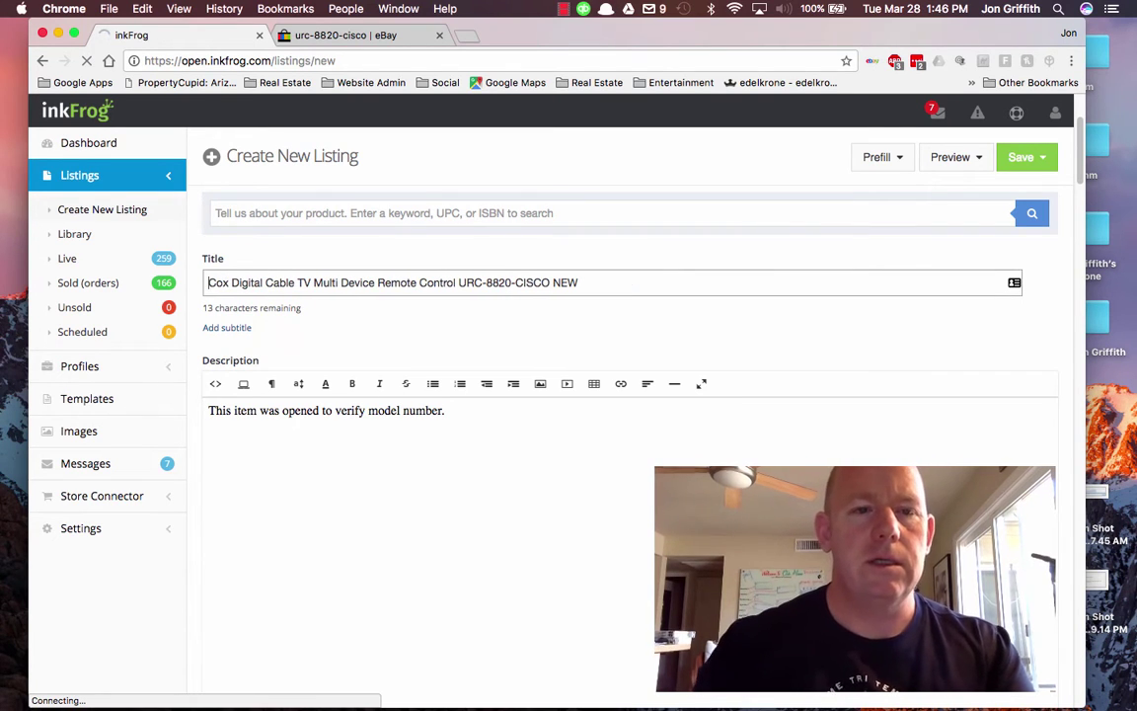
type("Custom ")
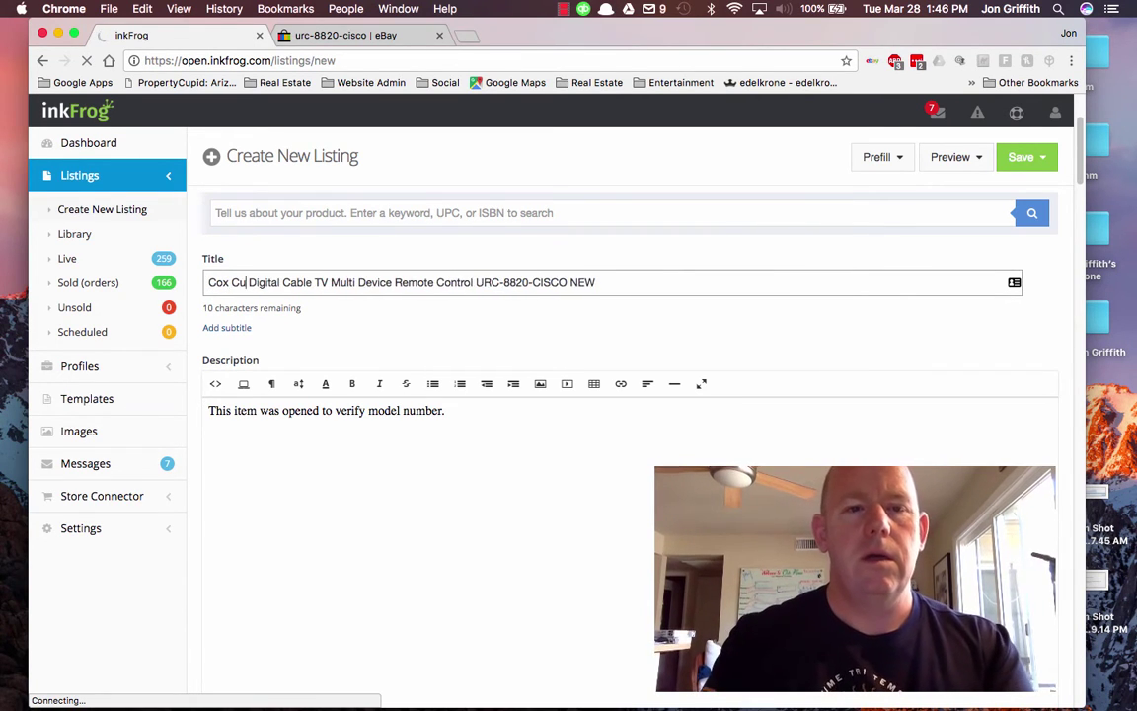
type("4-Dev")
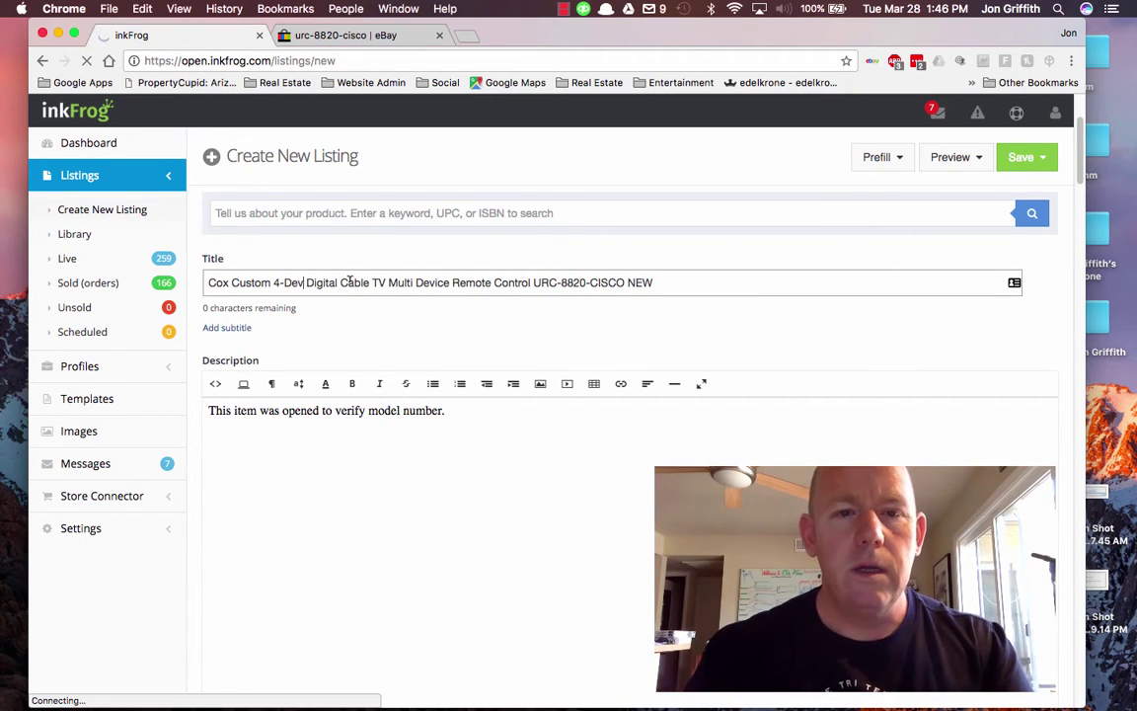
Step: Delete "Multi Device" from the title and complete it as "Cox Custom 4-Device Digital Cable TV Remote Control URC-8820-CISCO NEW"
double_click(402, 282)
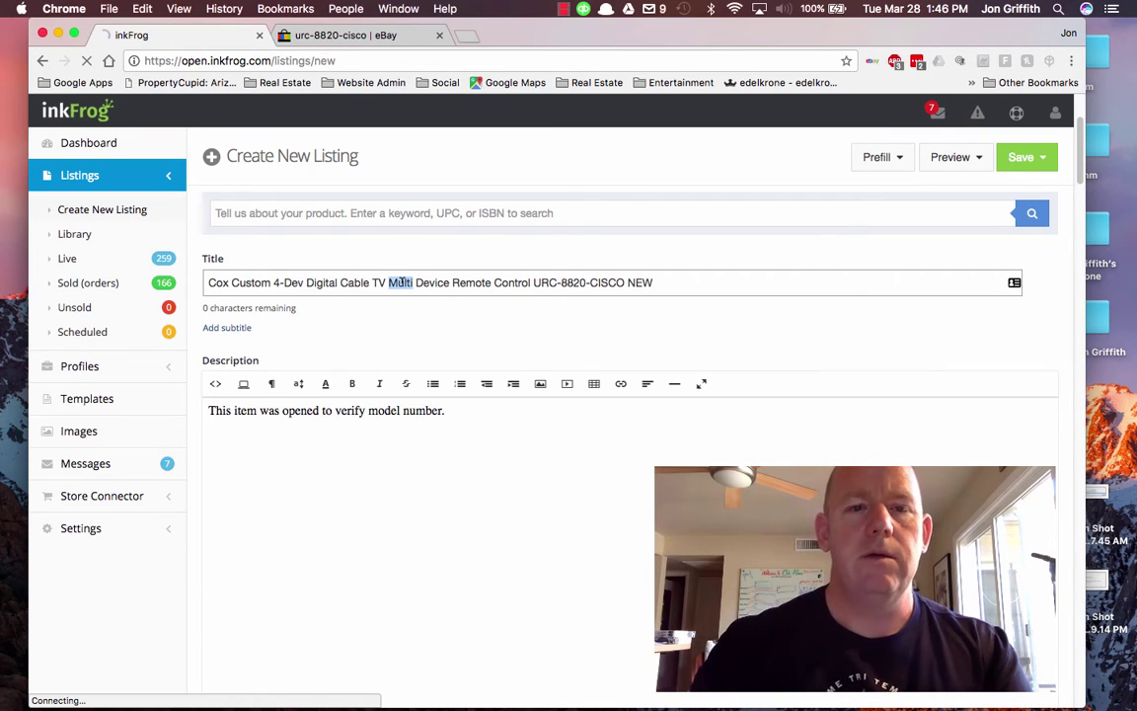
key("BackSpace")
key("BackSpace")
double_click(402, 282)
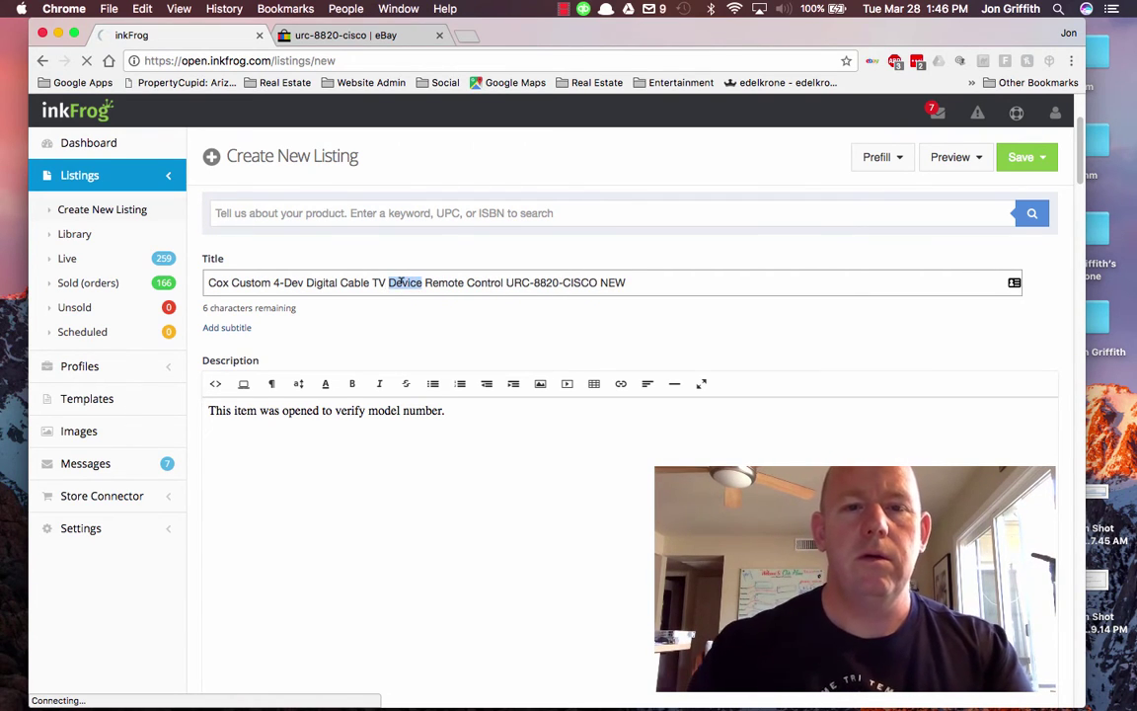
key("BackSpace")
key("BackSpace")
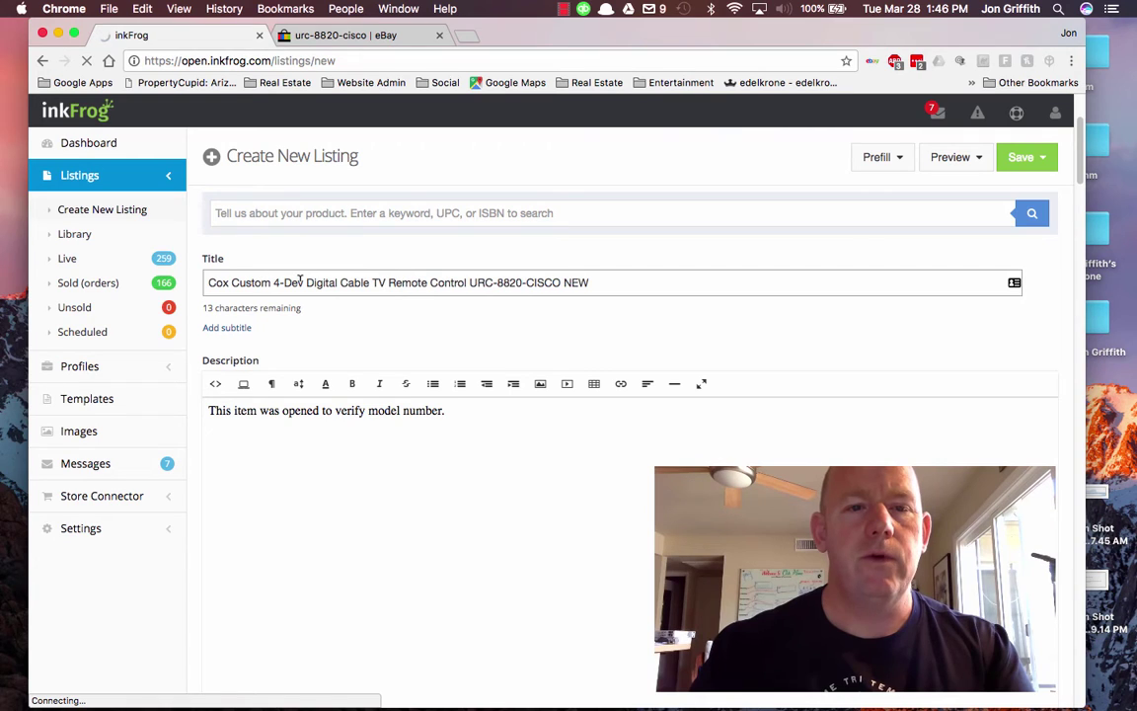
type("ice")
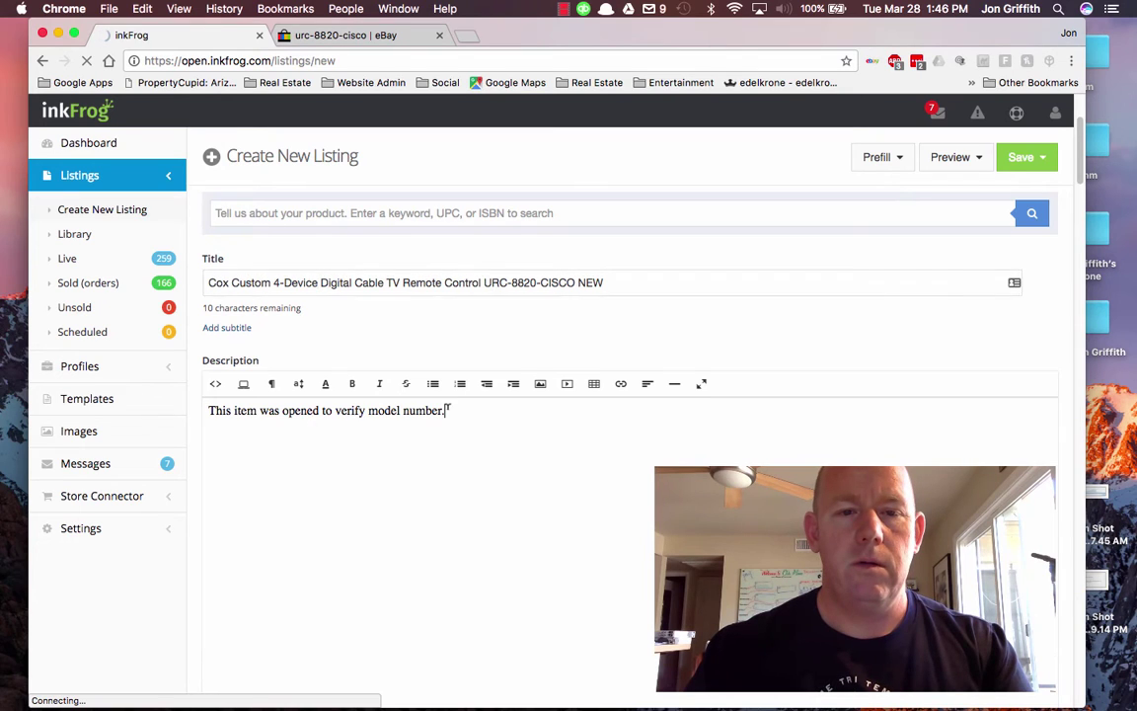
Step: Append the sentence "Has never been used." to the listing description
scroll(443, 390, "down", 2)
type("Has never ")
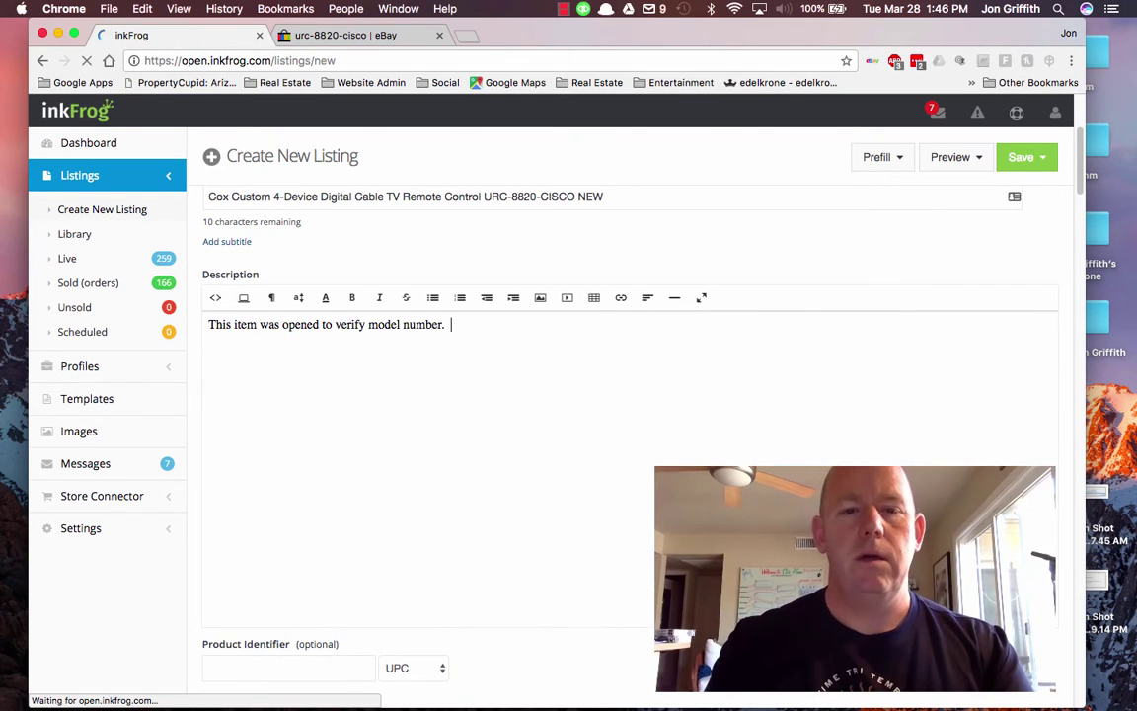
type("been used.")
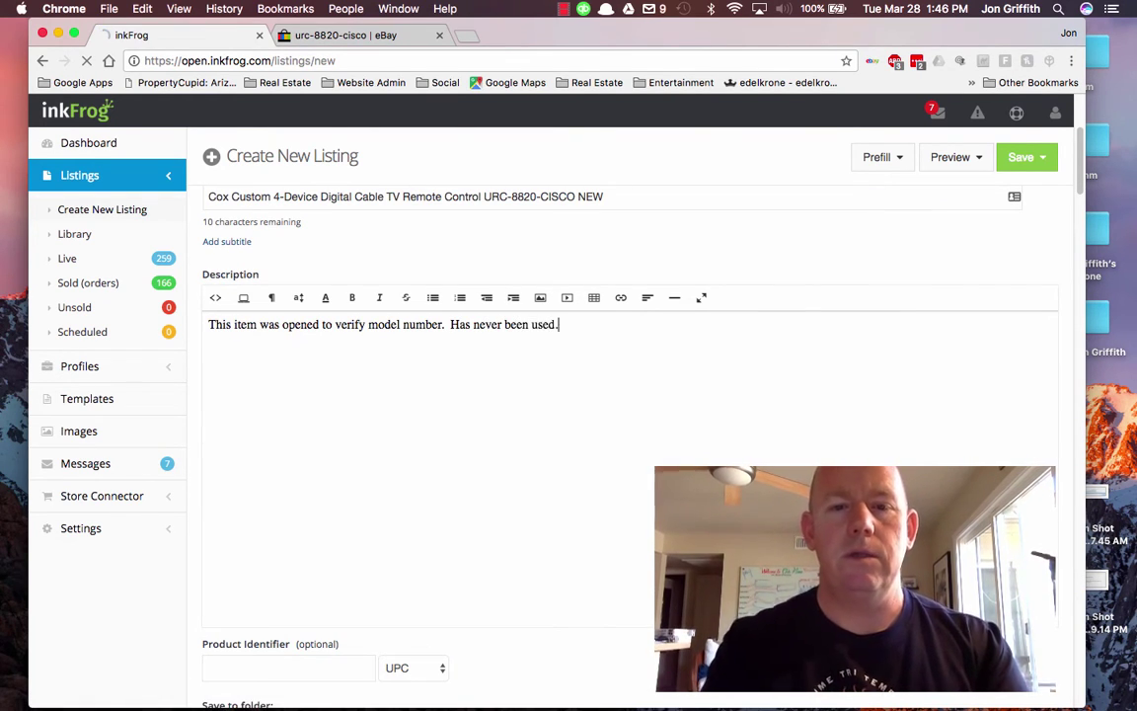
scroll(631, 395, "down", 4)
scroll(381, 320, "down", 4)
left_click(319, 282)
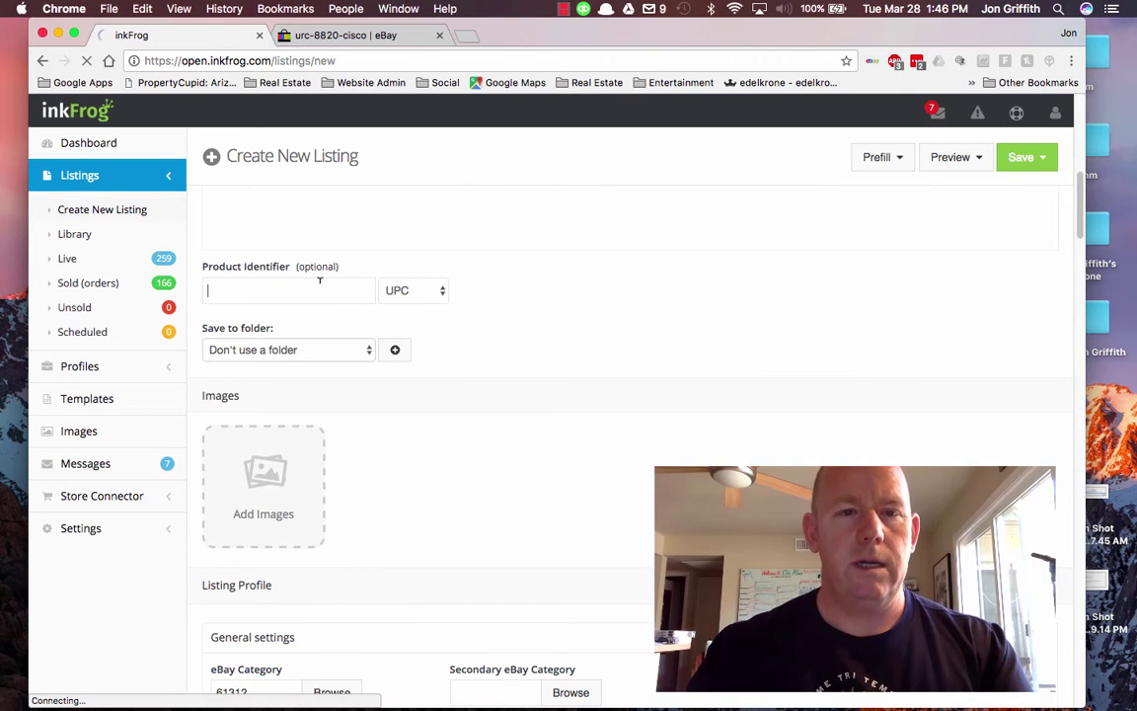
left_click(410, 293)
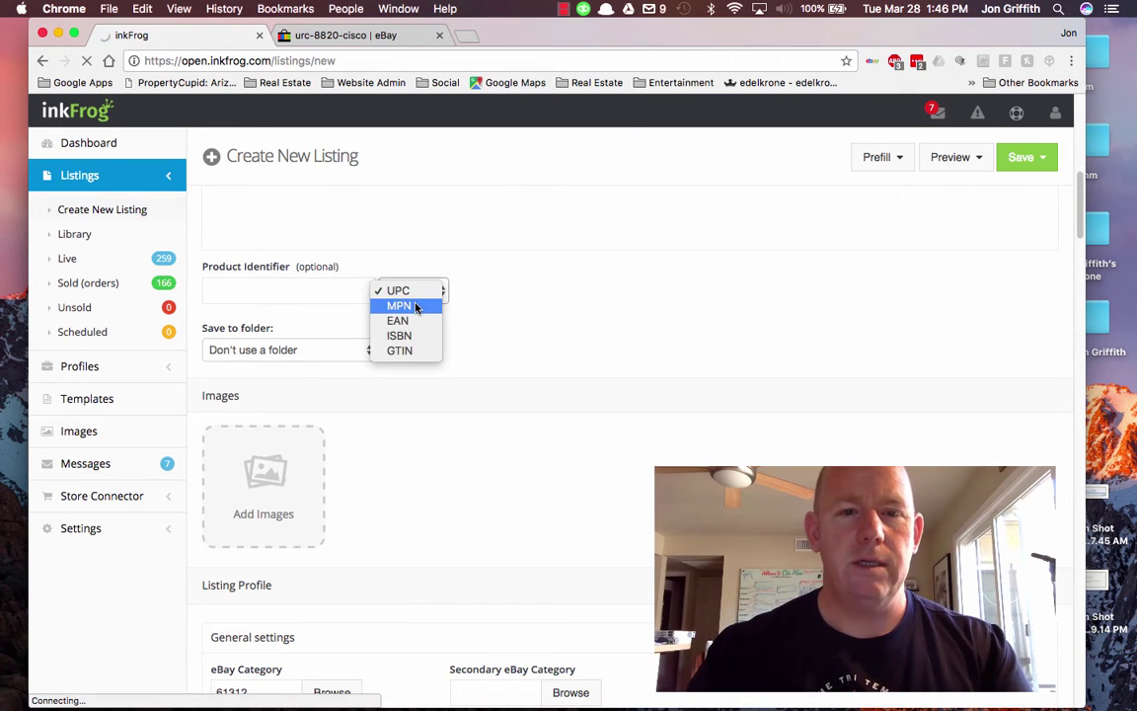
left_click(307, 294)
Step: Start adding product images to the listing
scroll(482, 393, "down", 2)
scroll(483, 393, "down", 2)
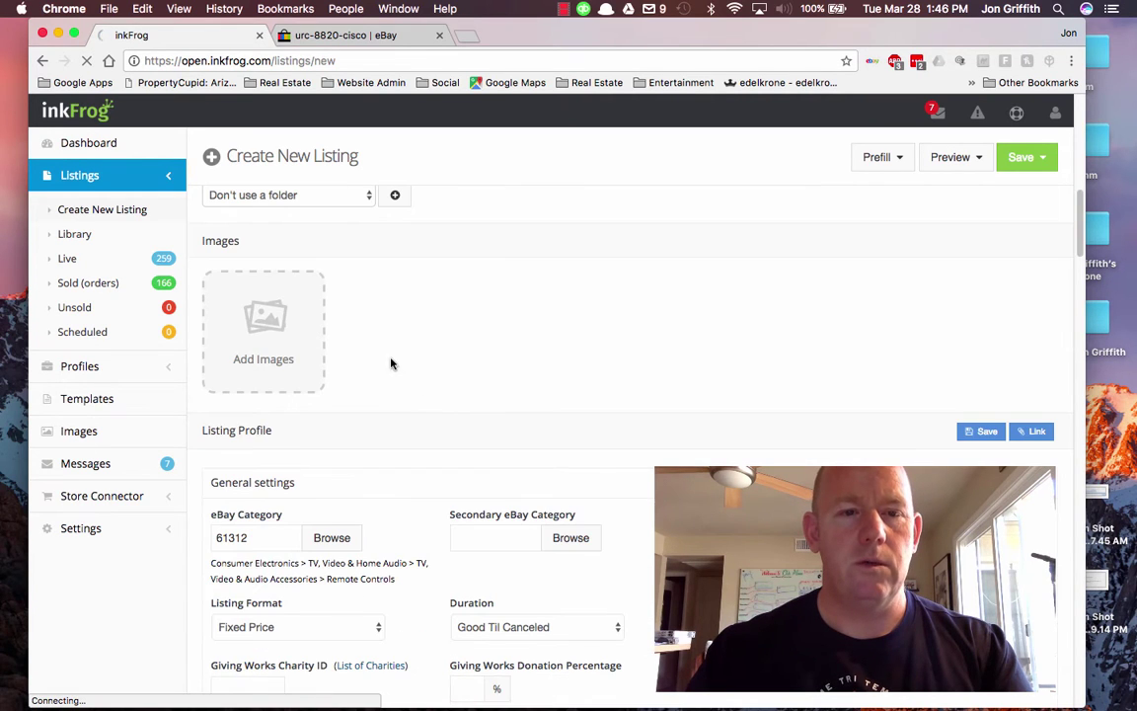
left_click(253, 326)
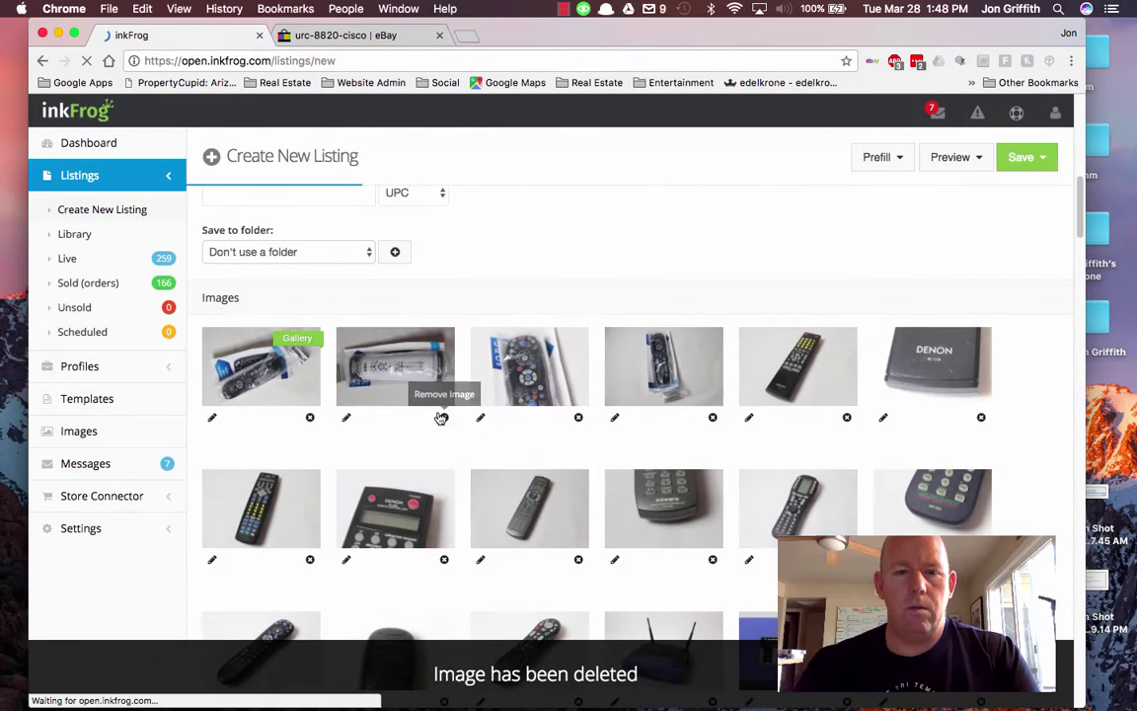
Step: Unattach the photos of other devices from the listing, keeping only the four photos of the packaged Cox remote
left_click(444, 417)
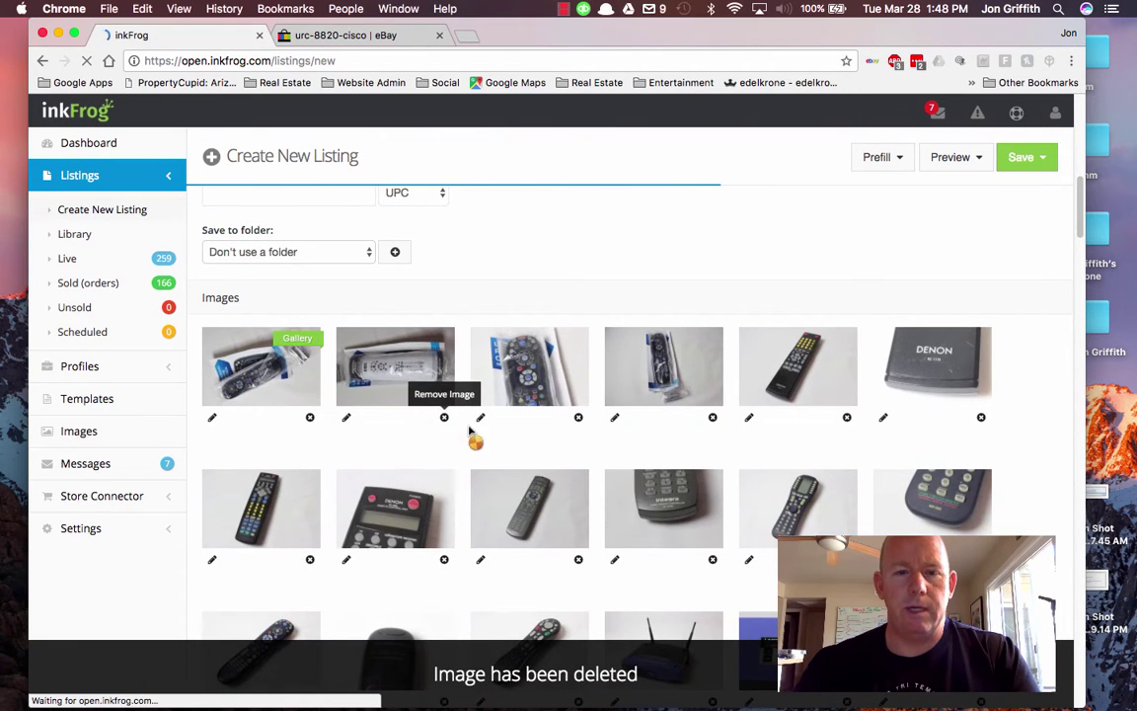
left_click(846, 417)
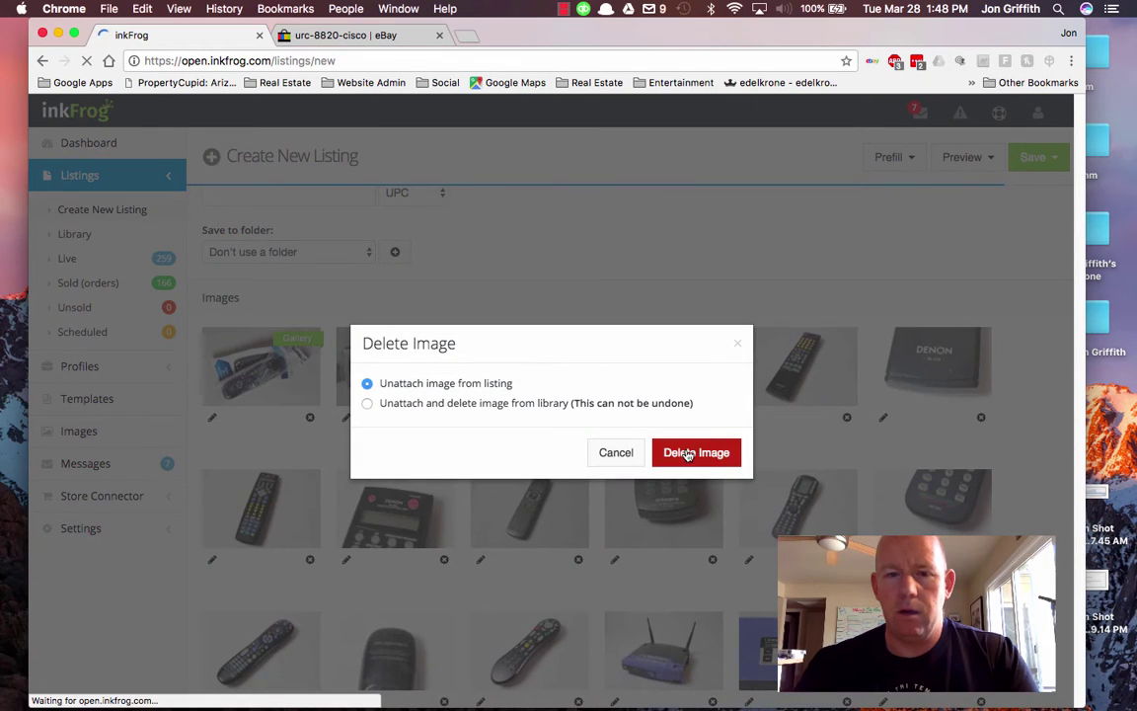
left_click(728, 452)
left_click(846, 418)
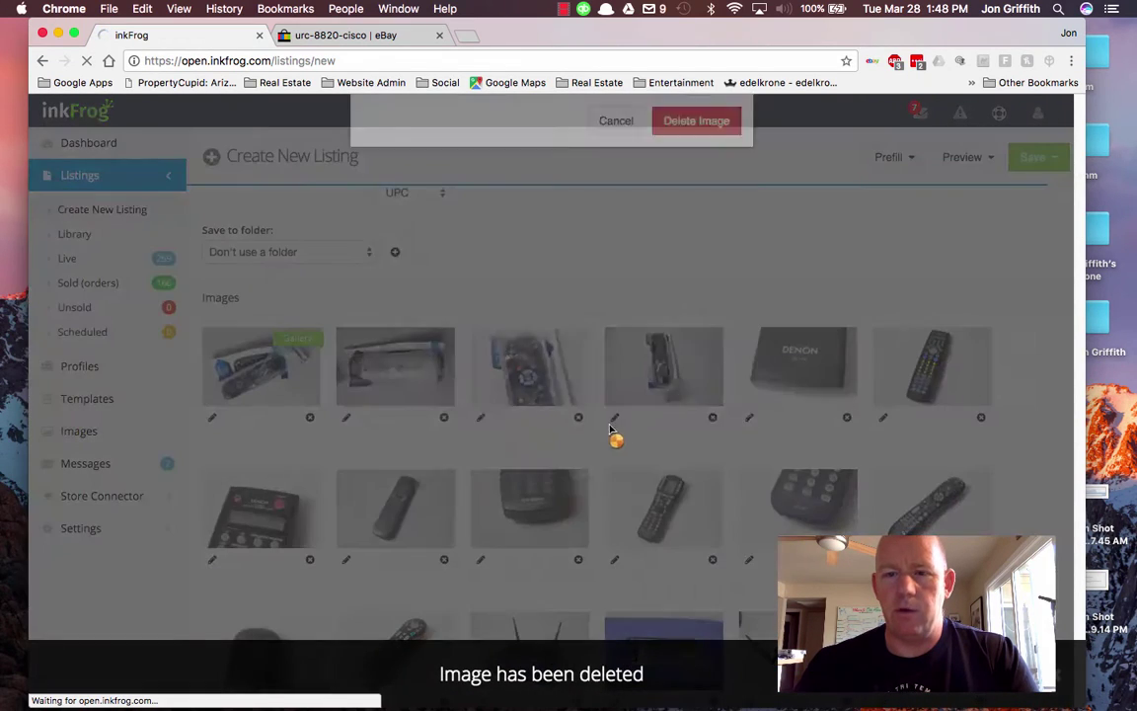
left_click(696, 452)
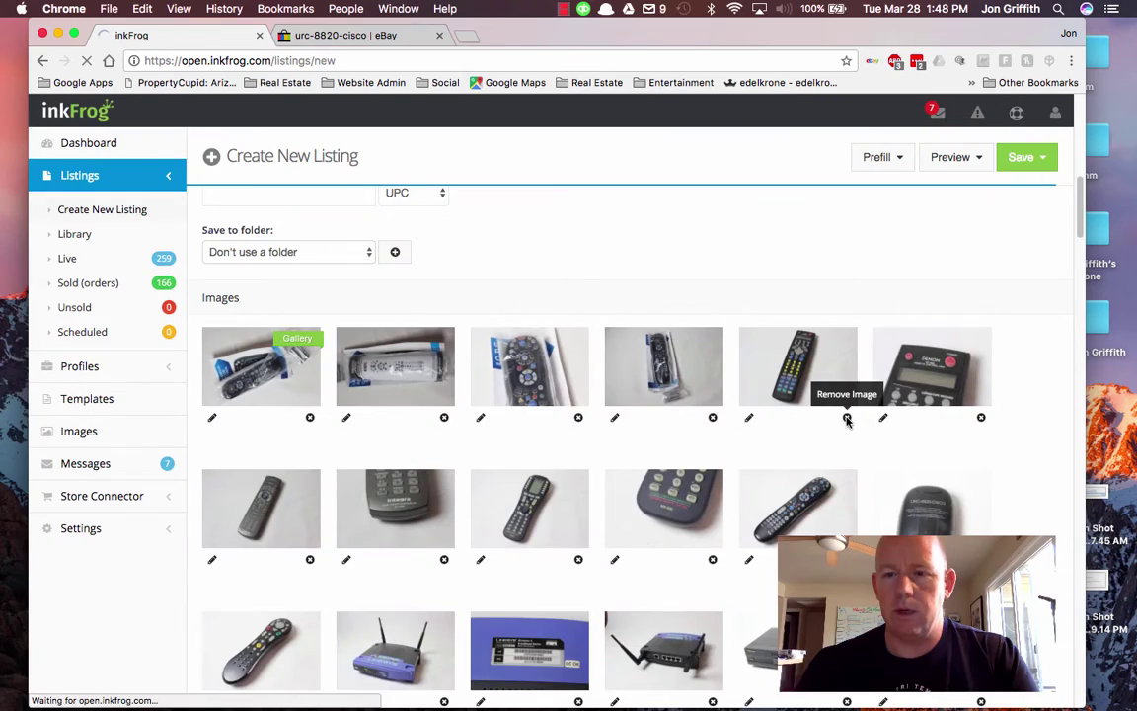
left_click(846, 417)
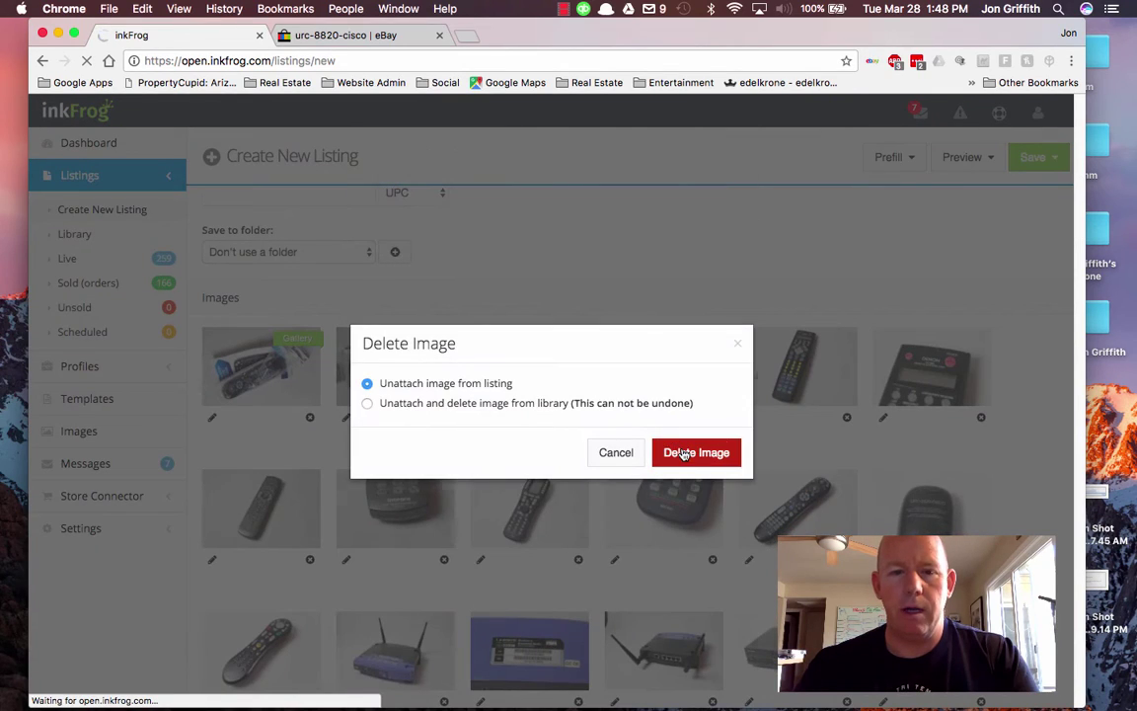
left_click(683, 452)
left_click(846, 418)
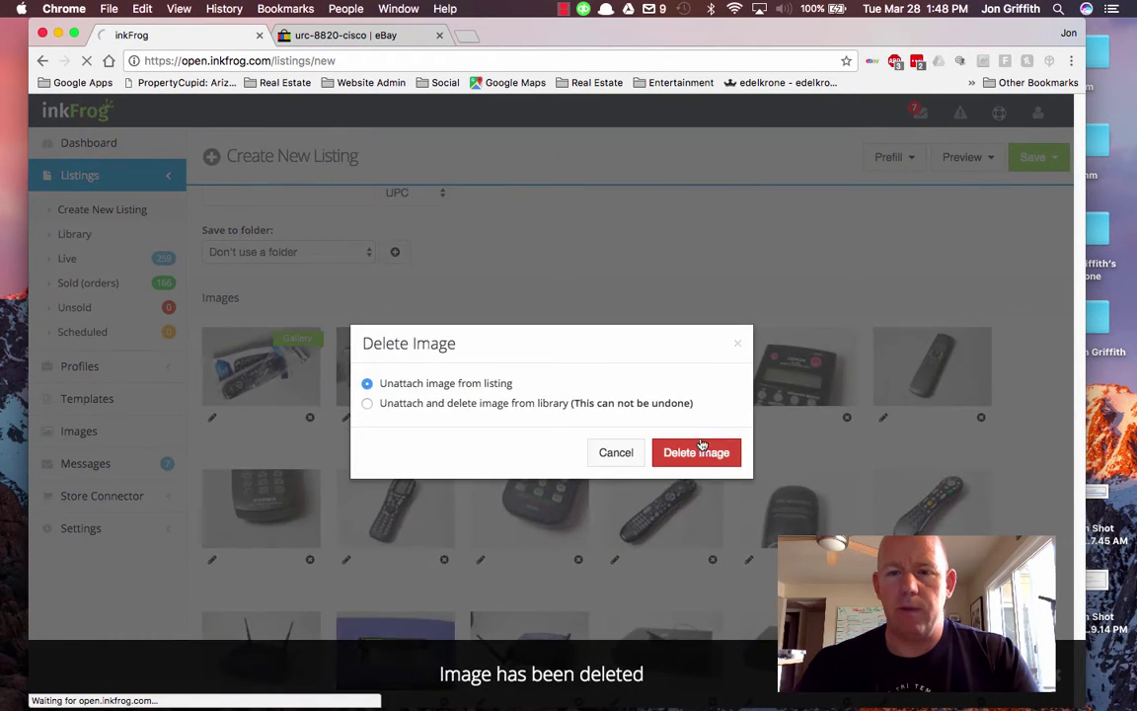
left_click(697, 449)
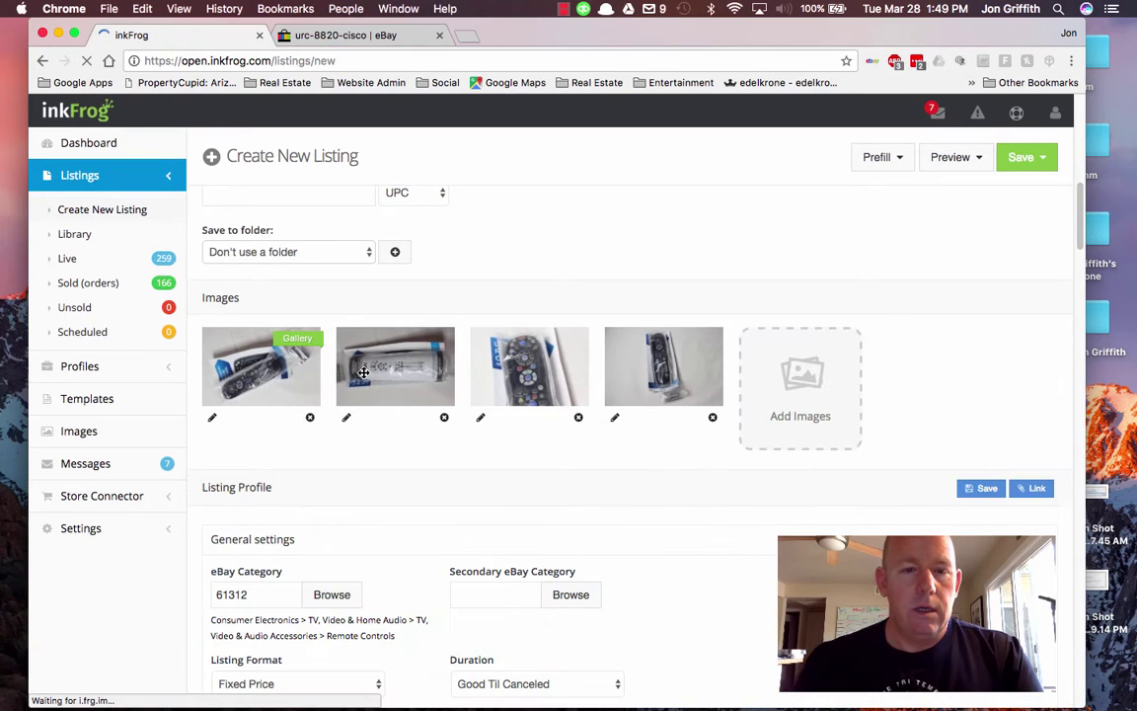
Step: View the second listing photo at full size to read the remote's packaging, and close it
left_click(363, 372)
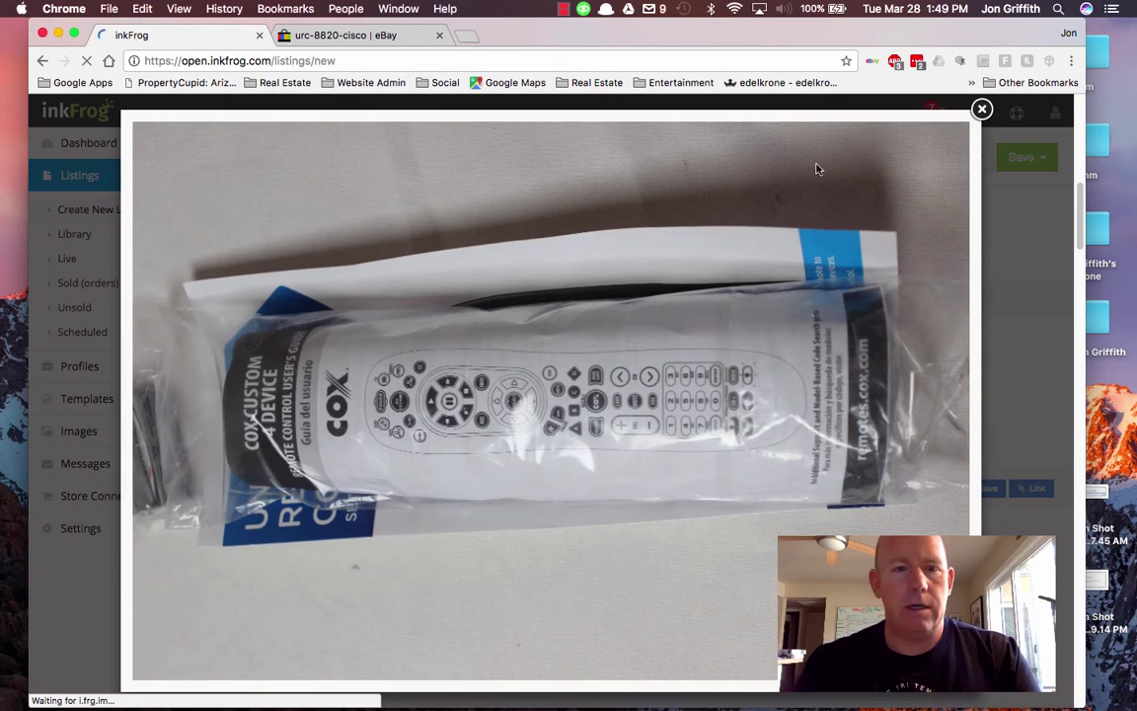
left_click(981, 108)
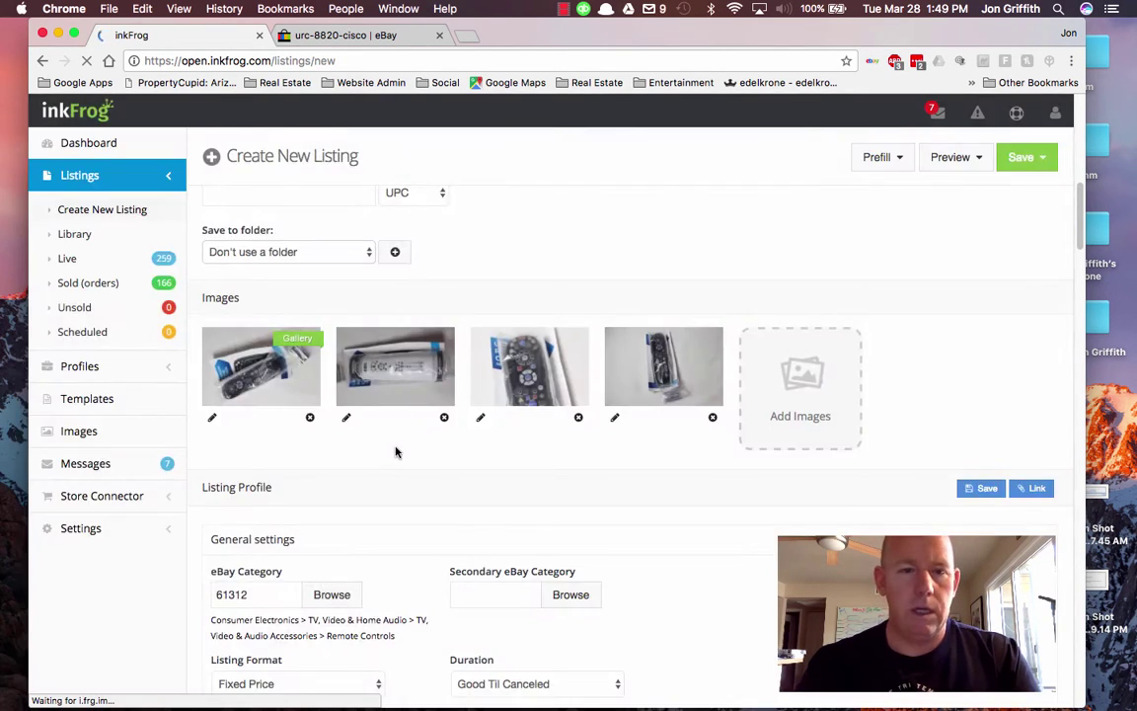
scroll(296, 375, "down", 1)
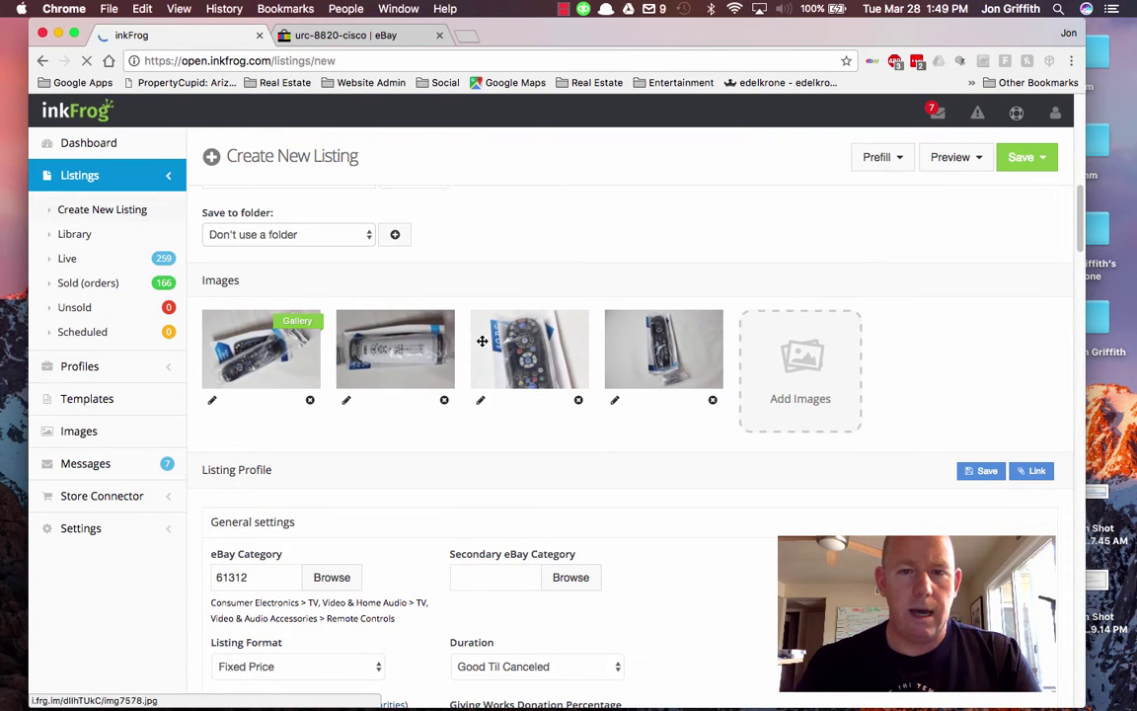
Step: Set the Brand in the item specifics to Cisco / COX
scroll(666, 531, "down", 3)
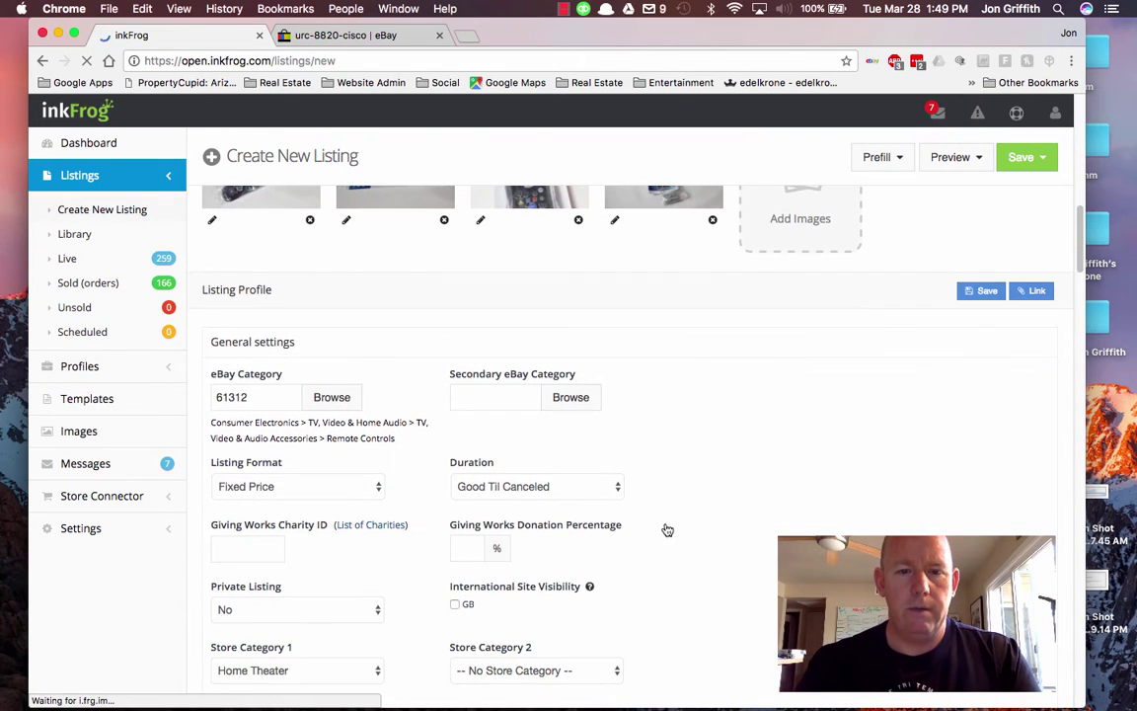
scroll(518, 426, "down", 4)
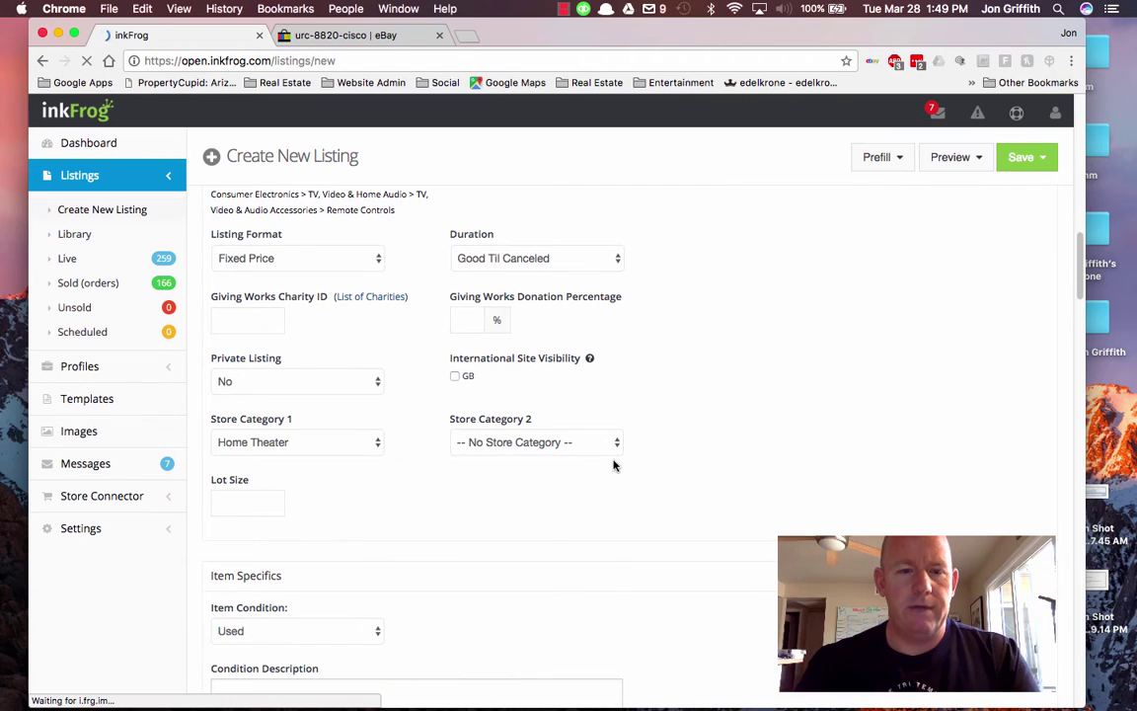
scroll(449, 521, "down", 4)
scroll(448, 514, "down", 4)
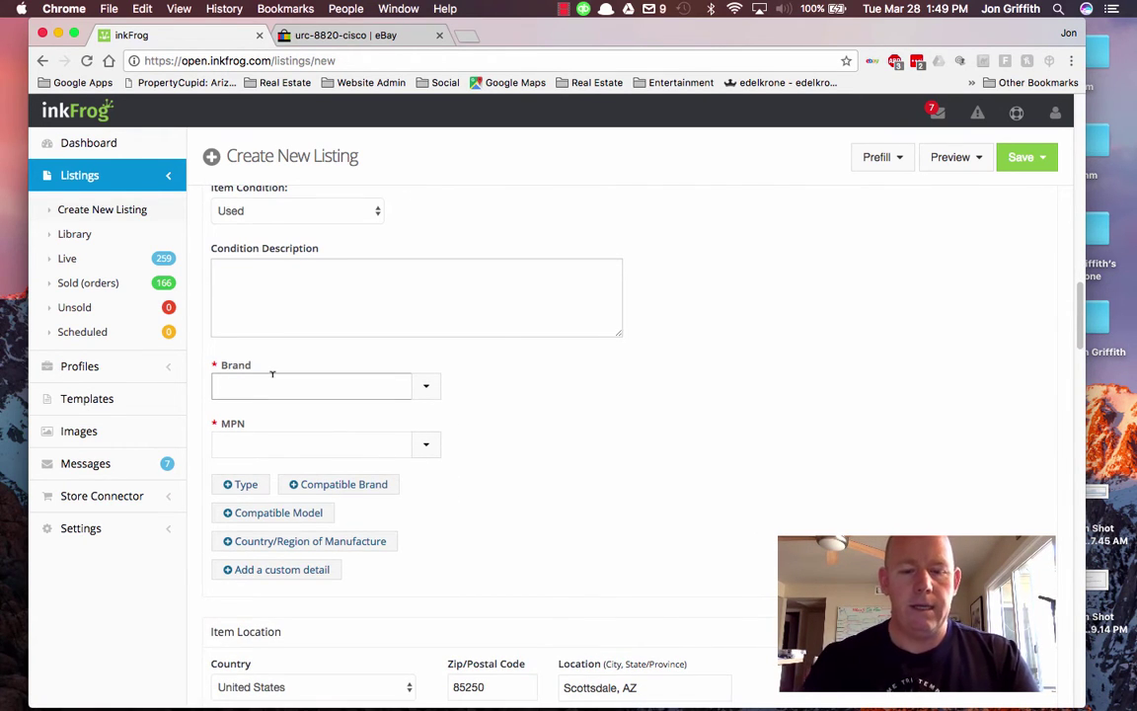
type("Cisco / COX")
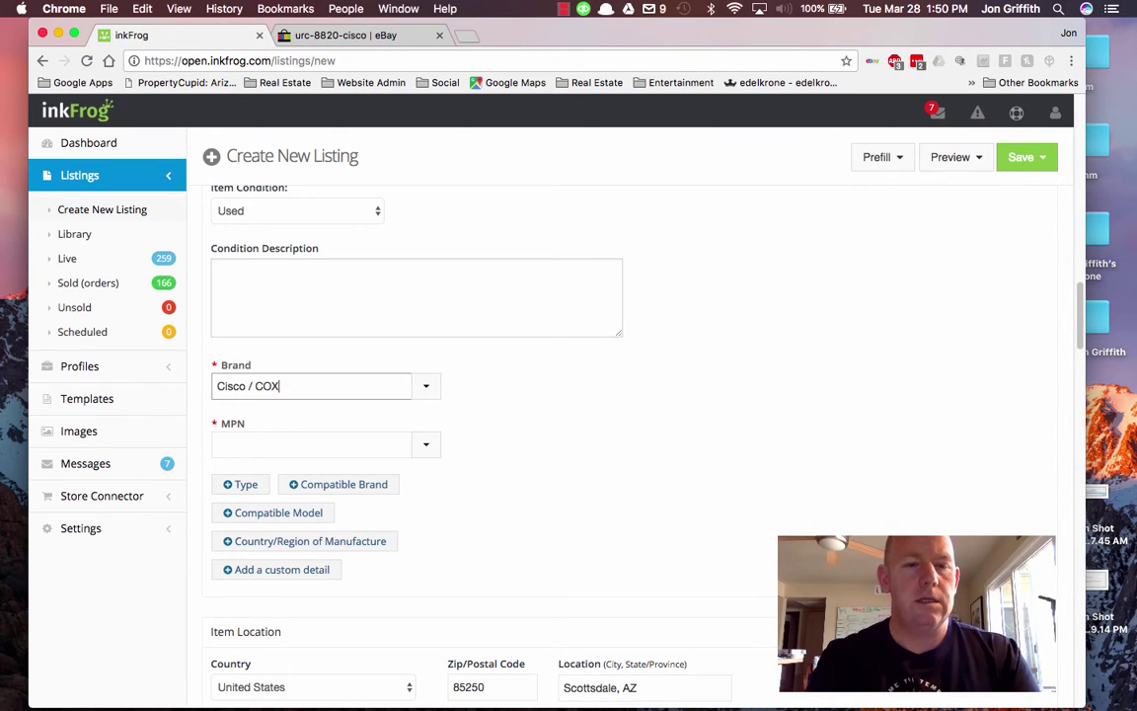
Step: Enter URC-8820-CISCO as the MPN in the item specifics
key("Tab")
scroll(419, 515, "down", 1)
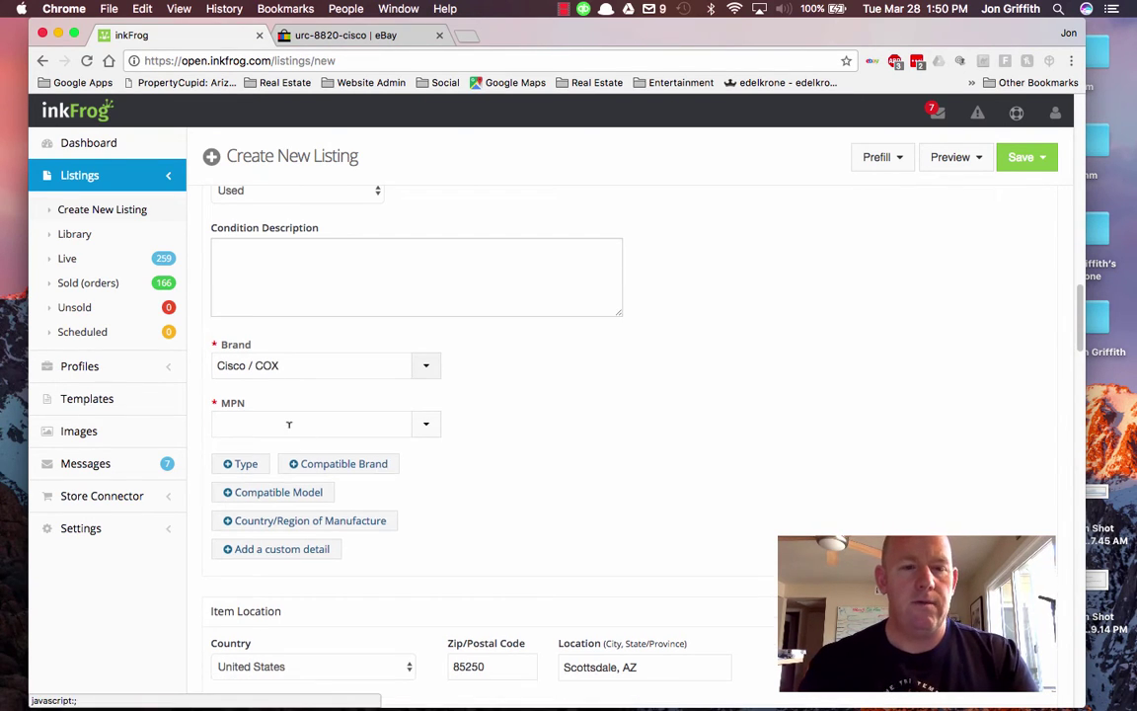
left_click(289, 424)
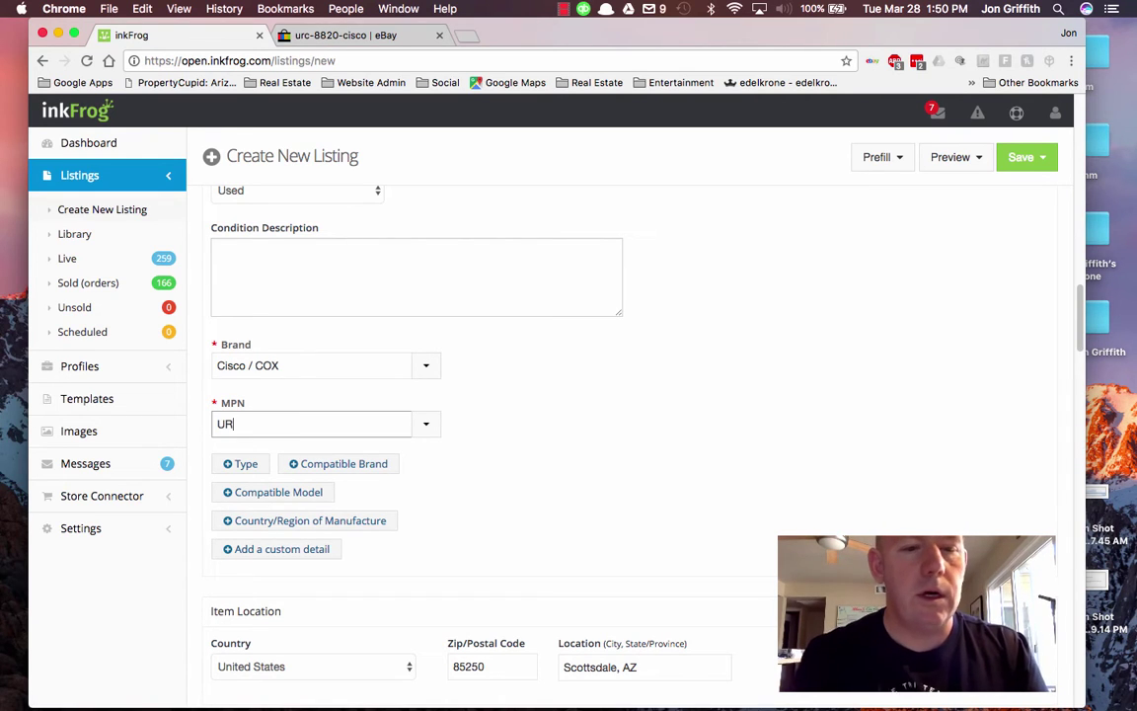
type("URC-8820")
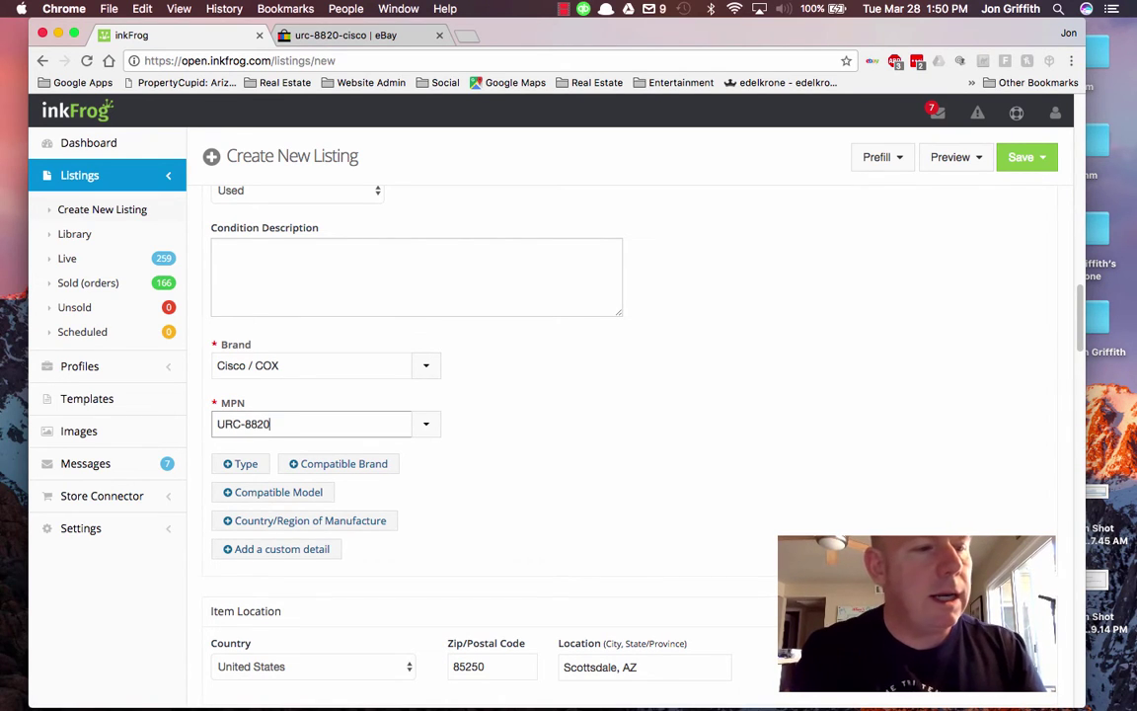
type("-CISCO")
Step: Preview the listing in the Basic Template design and close the preview window
scroll(296, 414, "down", 10)
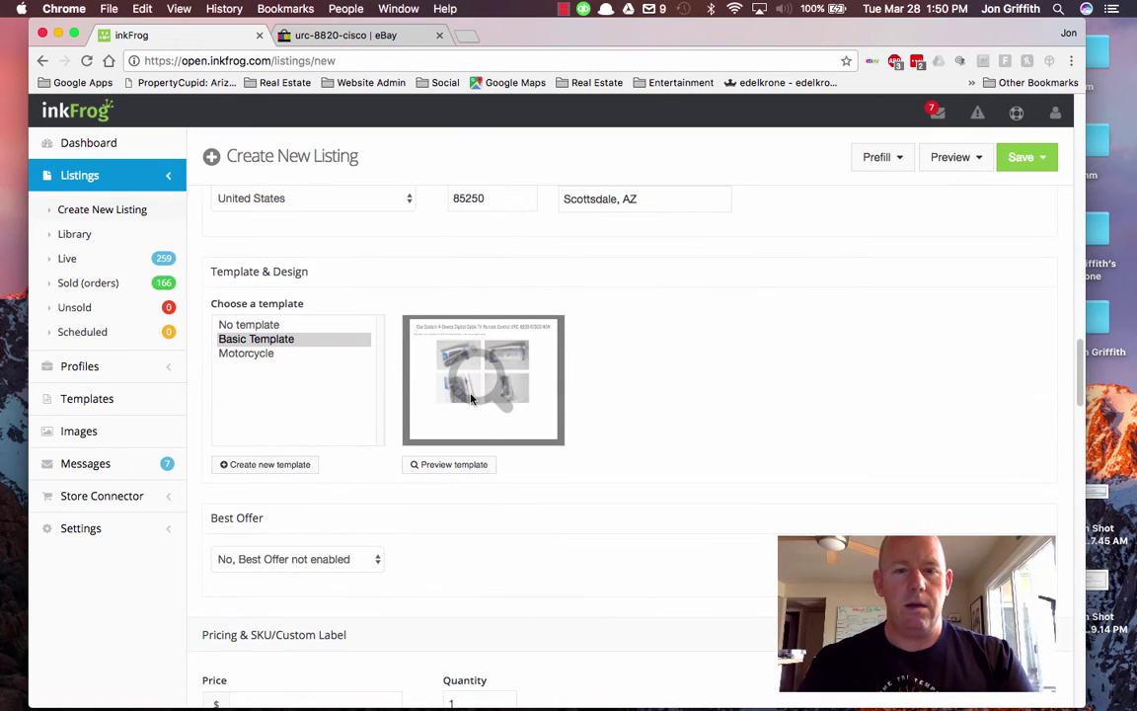
left_click(451, 465)
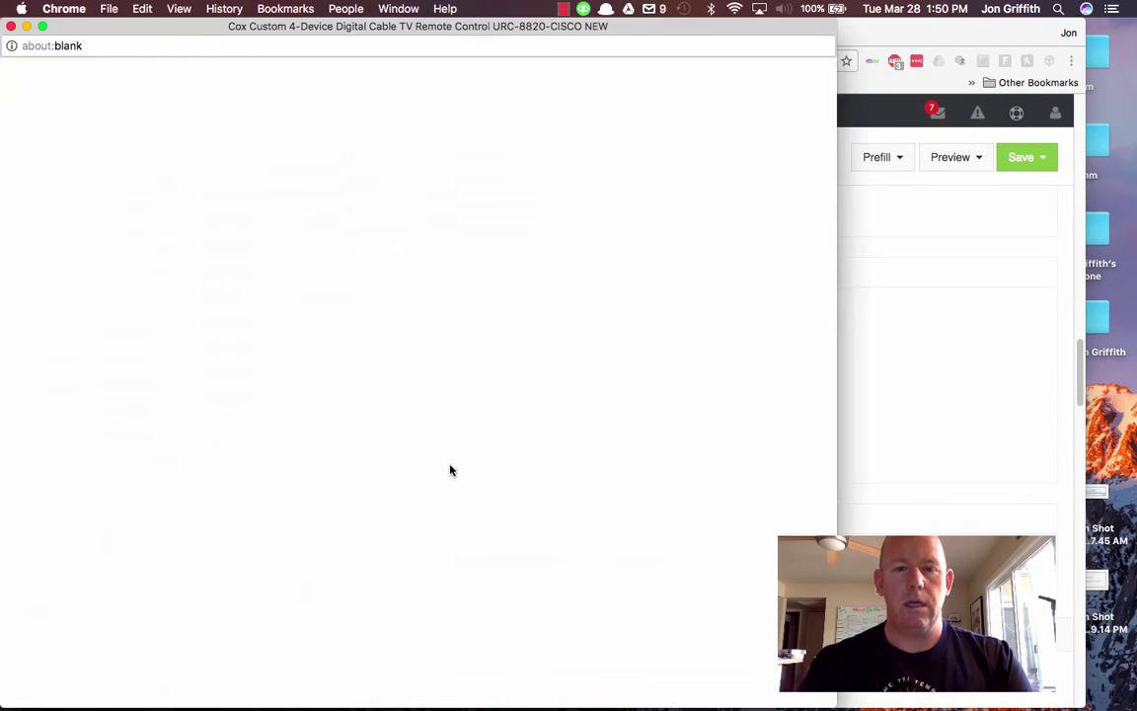
left_click(12, 28)
Step: Set the listing price to $8.99
scroll(492, 472, "down", 5)
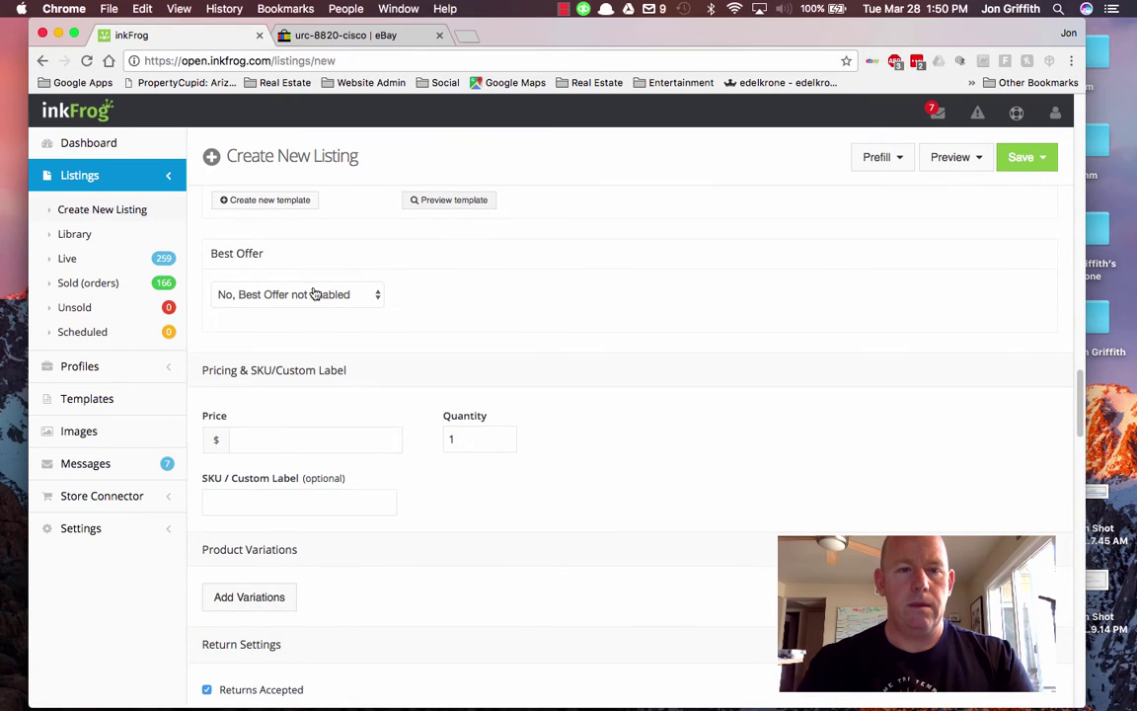
scroll(333, 477, "down", 1)
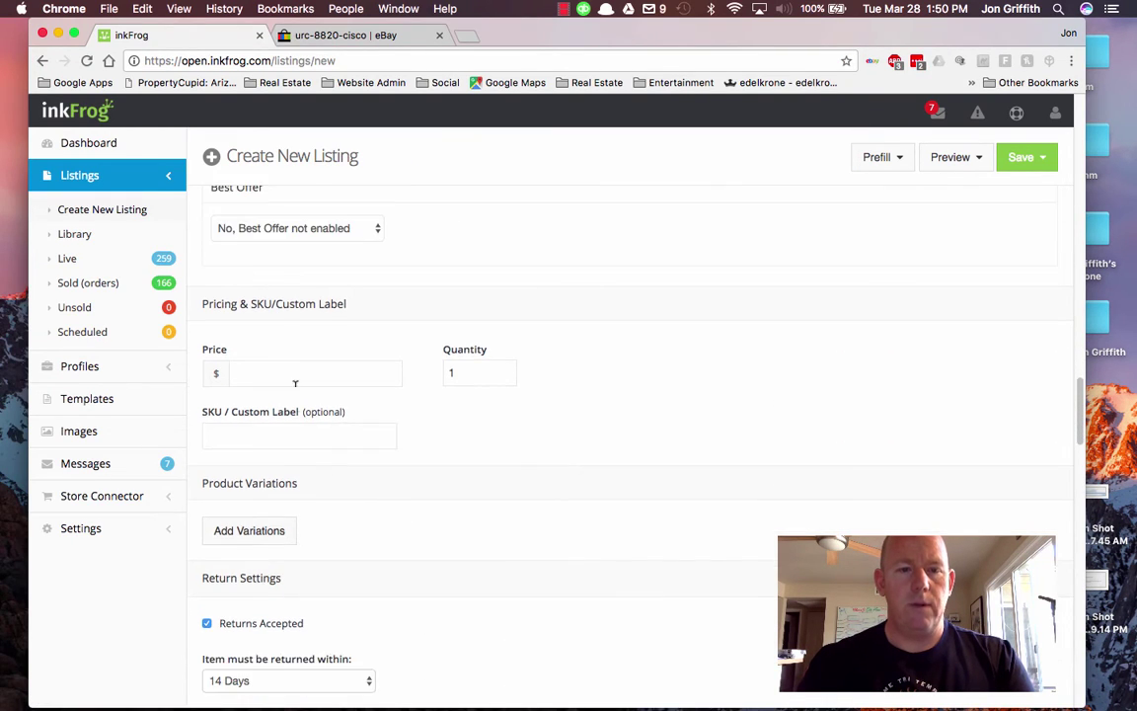
left_click(296, 375)
type("8.99")
key("Tab")
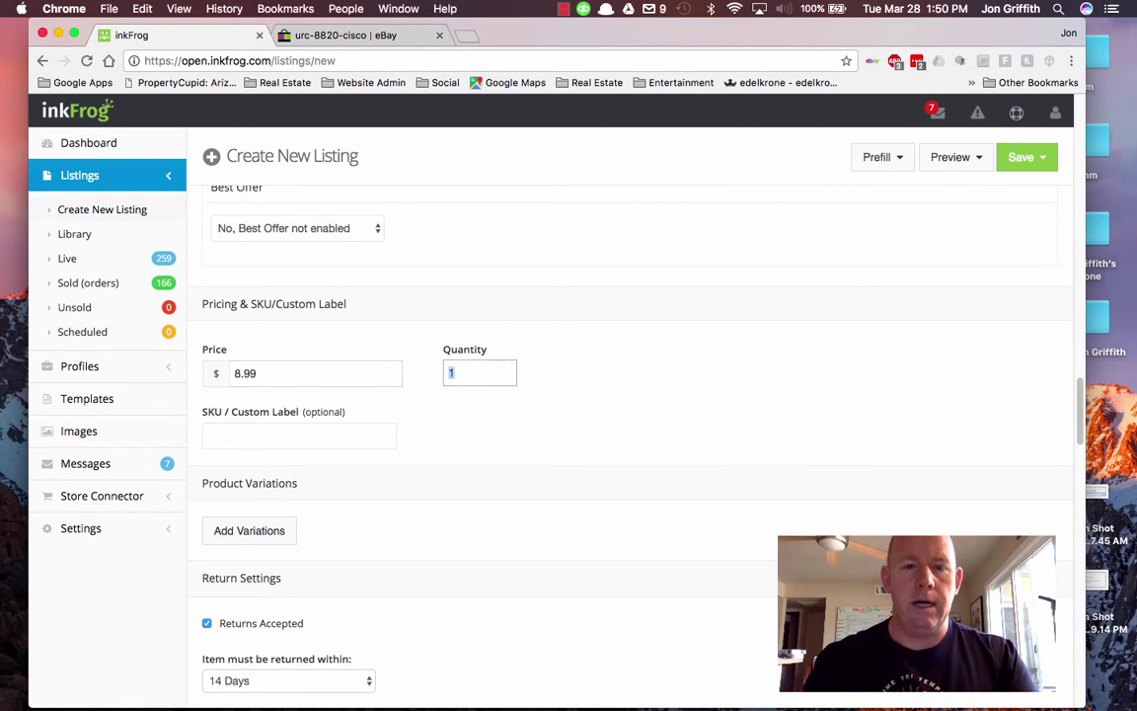
Step: Review the custom label, product variations and return settings, including the restocking fee and return policy details
scroll(353, 454, "down", 1)
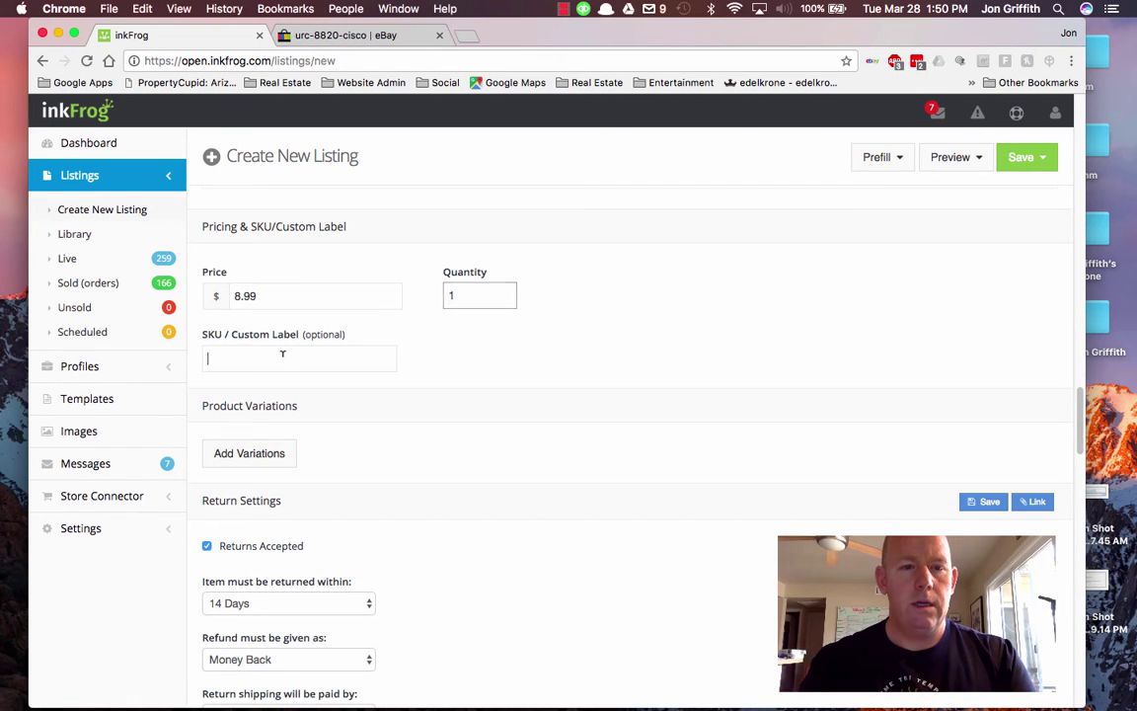
scroll(317, 408, "down", 1)
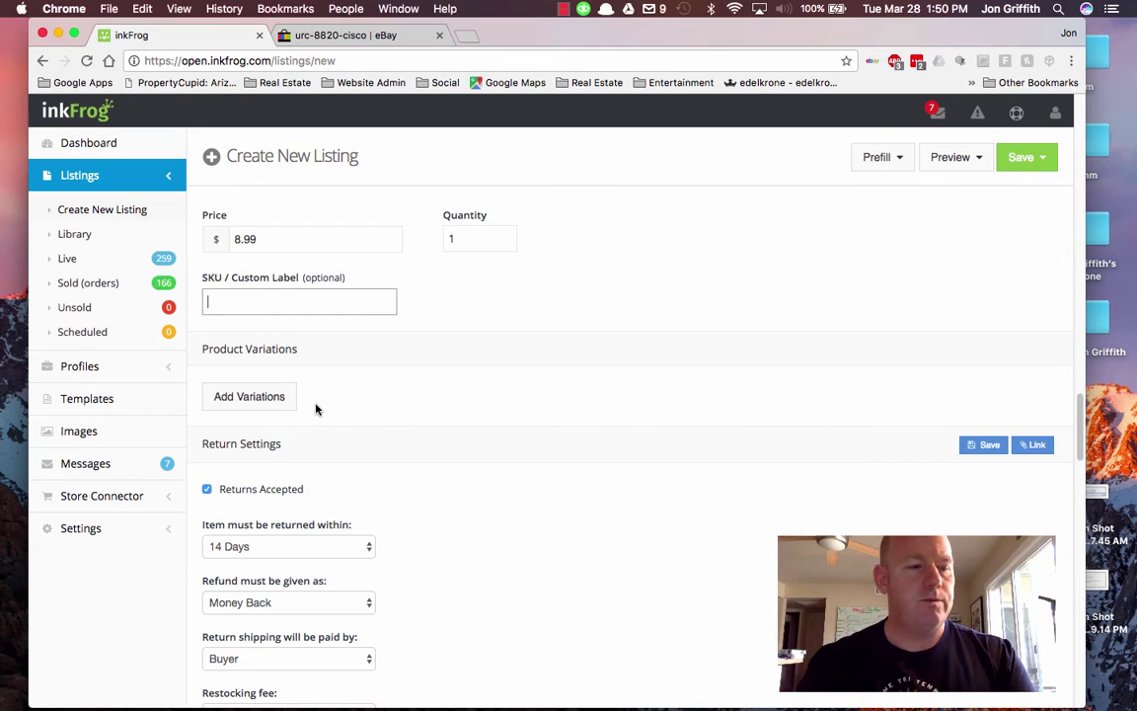
scroll(315, 395, "down", 1)
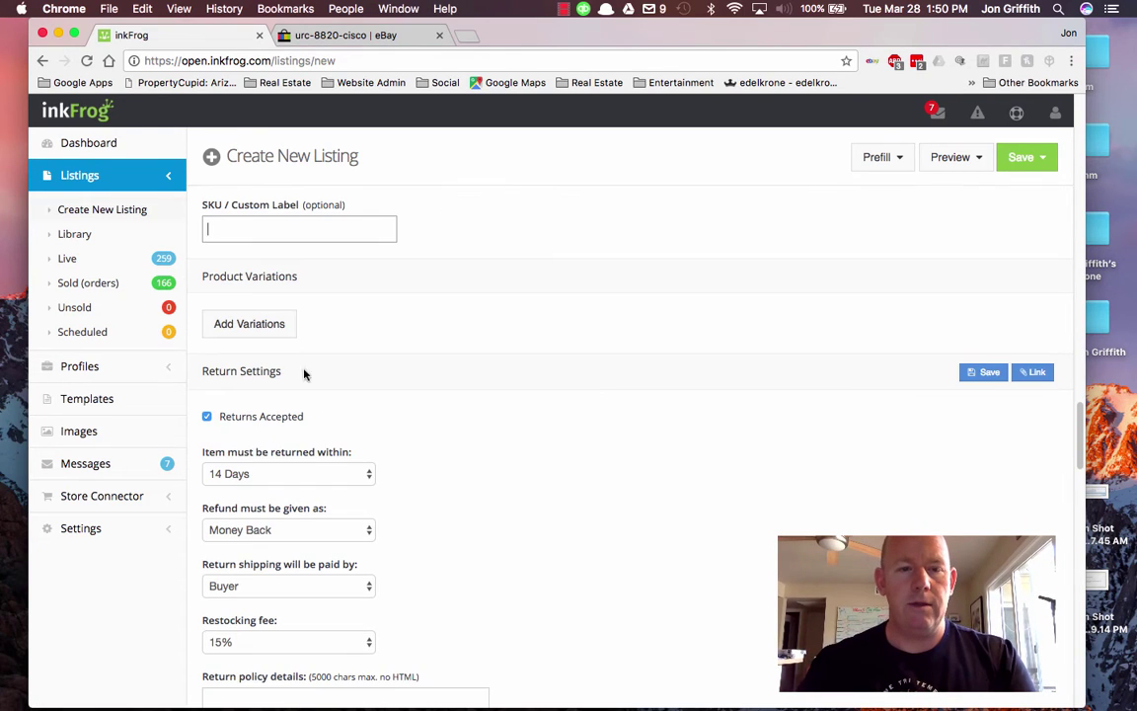
scroll(259, 423, "down", 3)
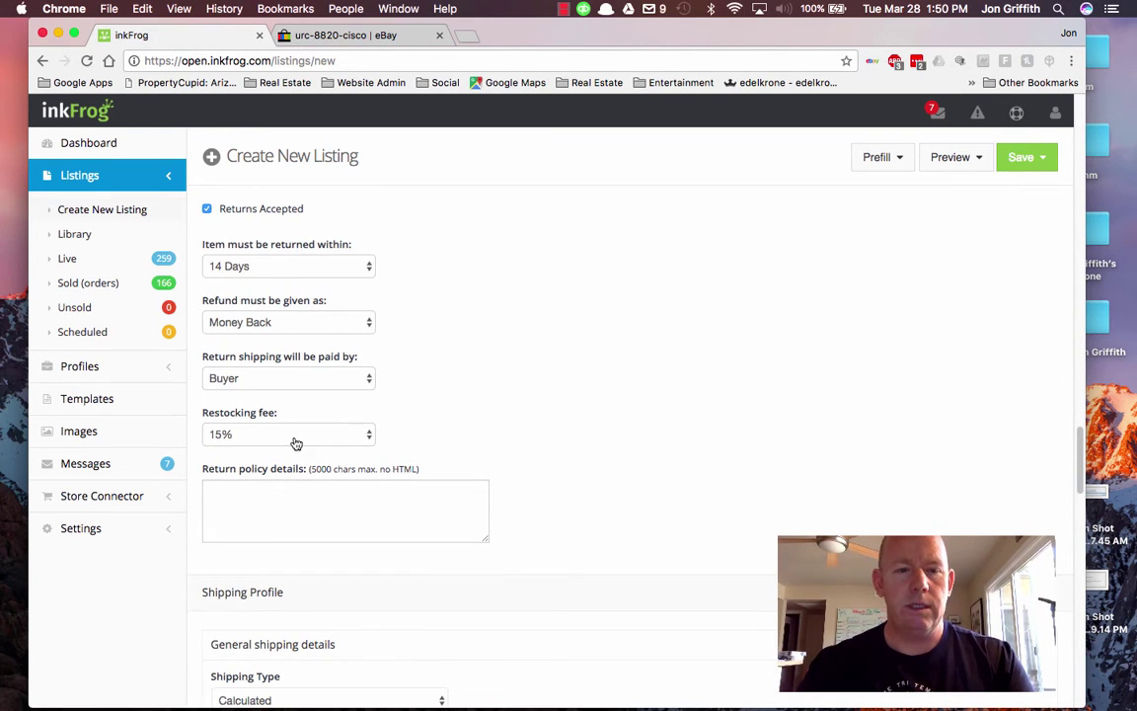
scroll(434, 444, "down", 1)
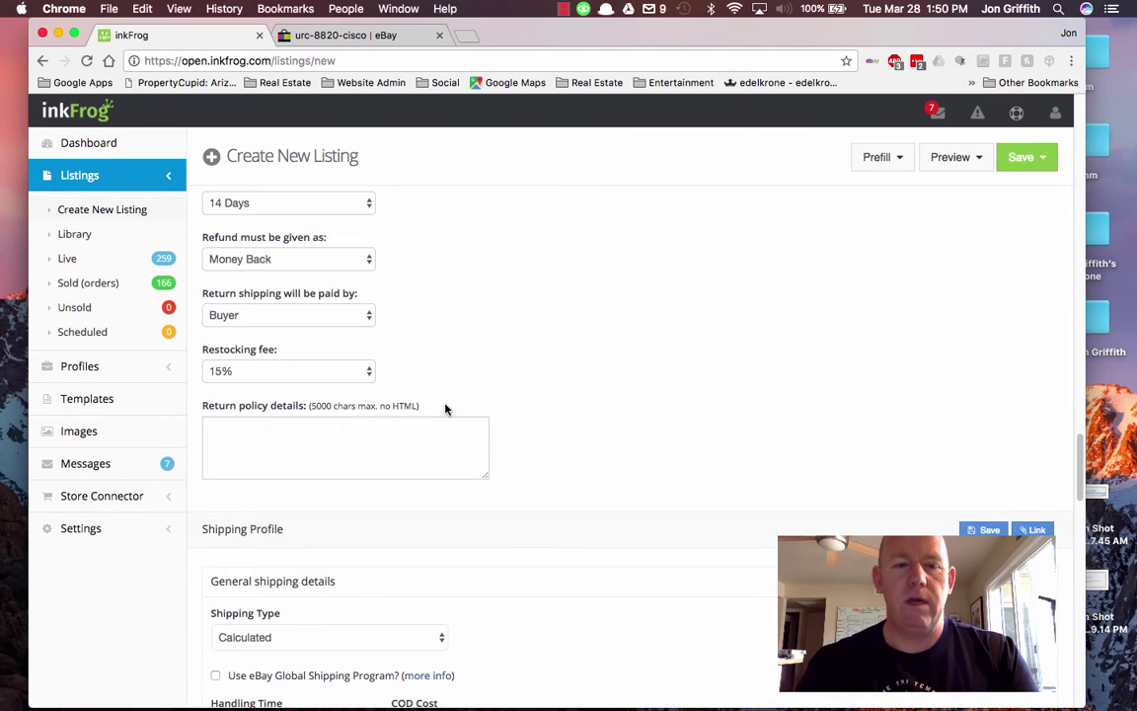
scroll(536, 404, "down", 2)
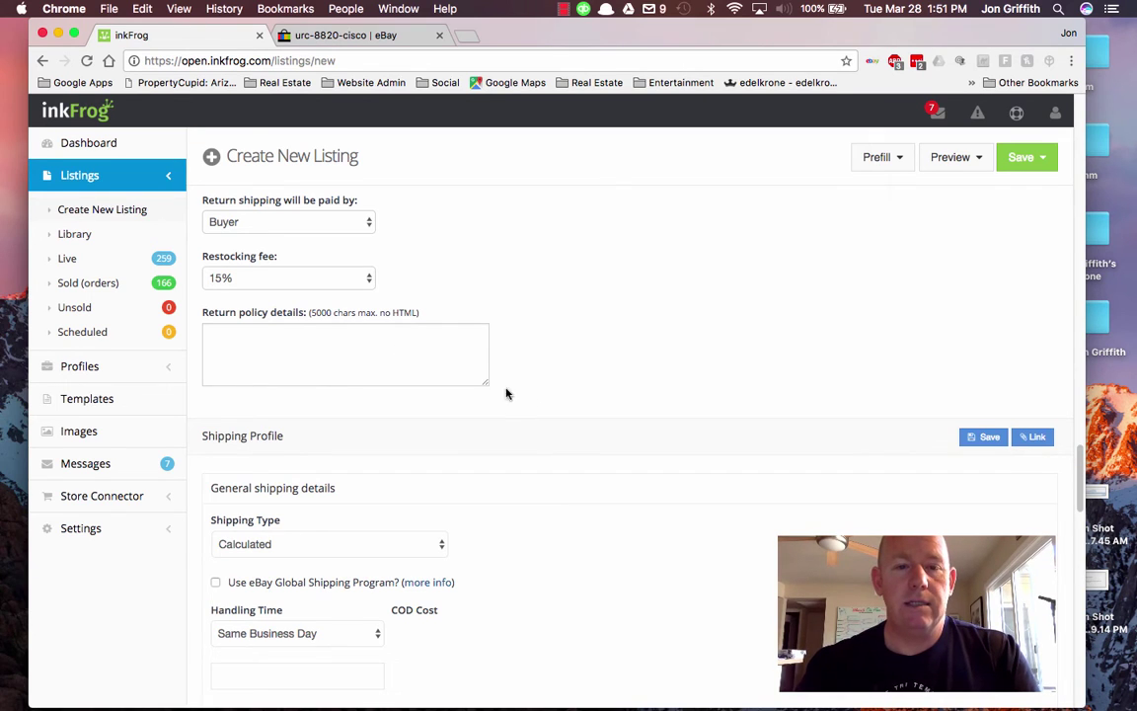
scroll(545, 383, "down", 2)
scroll(544, 384, "up", 1)
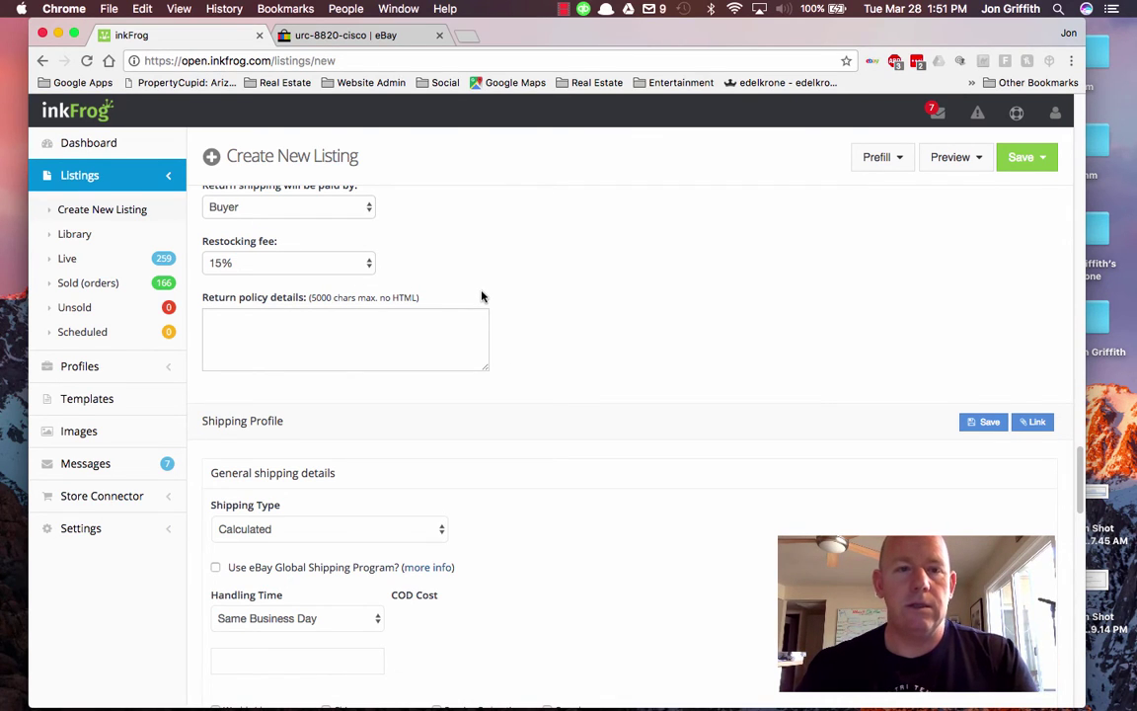
left_click(464, 323)
left_click(543, 299)
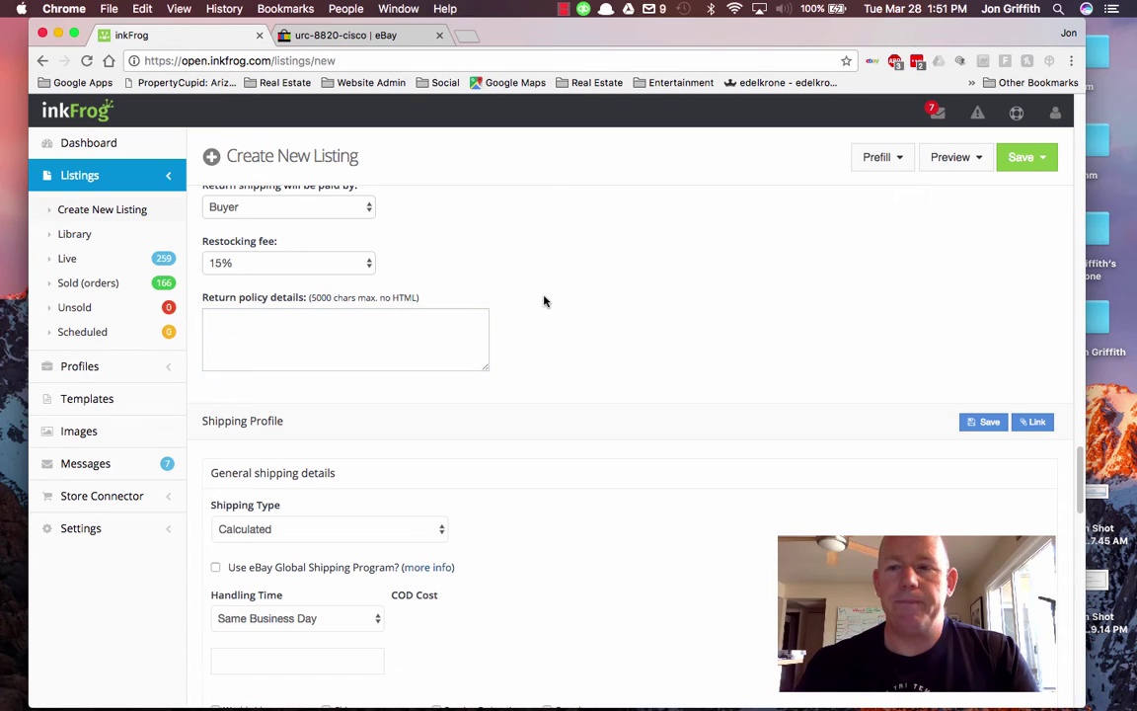
Step: Check the available shipping types in the general shipping details, keeping Calculated selected
scroll(543, 302, "down", 3)
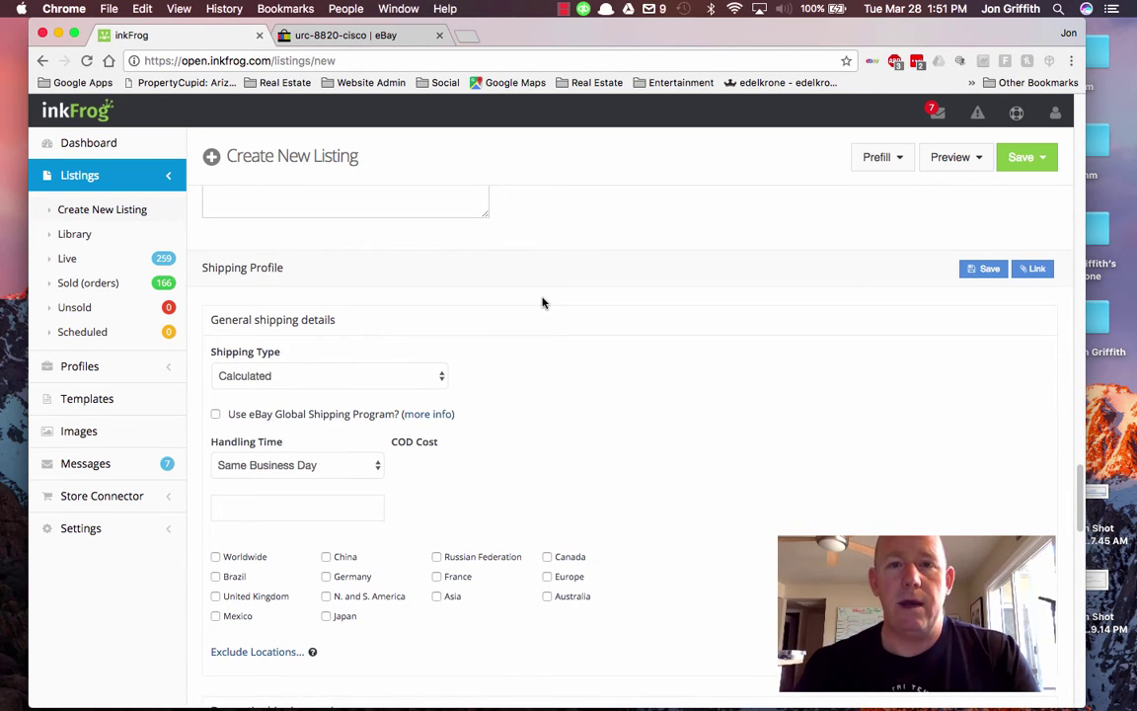
scroll(538, 311, "down", 2)
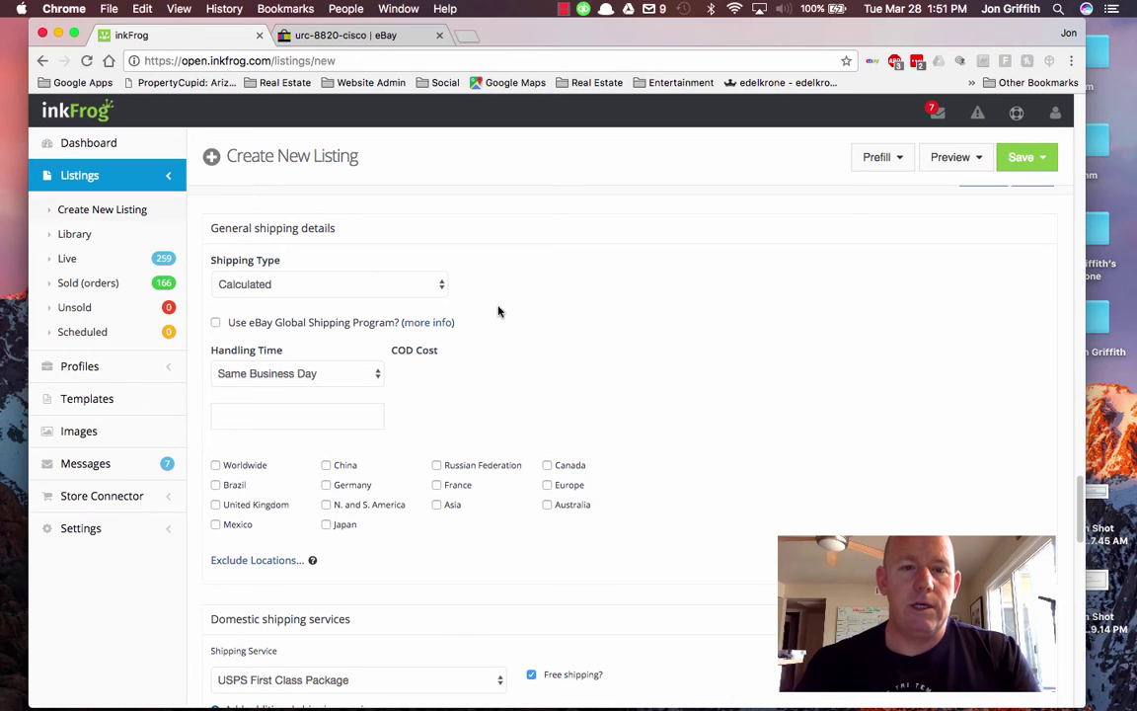
left_click(380, 287)
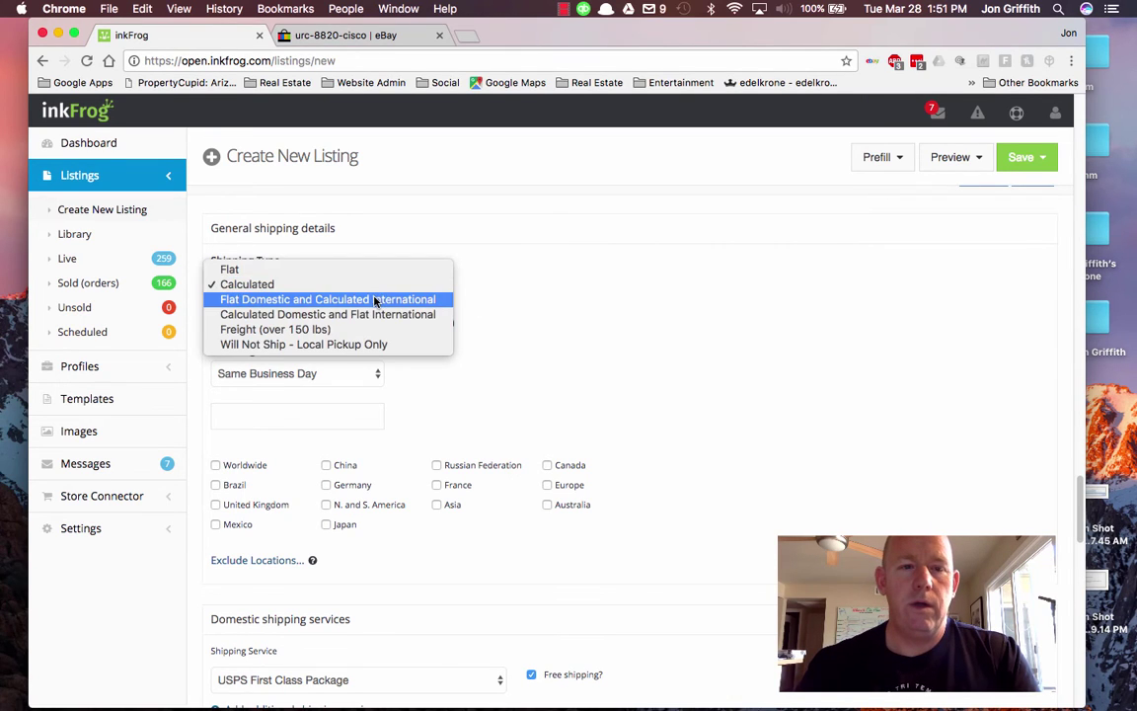
left_click(247, 284)
Step: Review the handling time, ship-to locations, and domestic and international shipping services of the listing
scroll(494, 319, "down", 2)
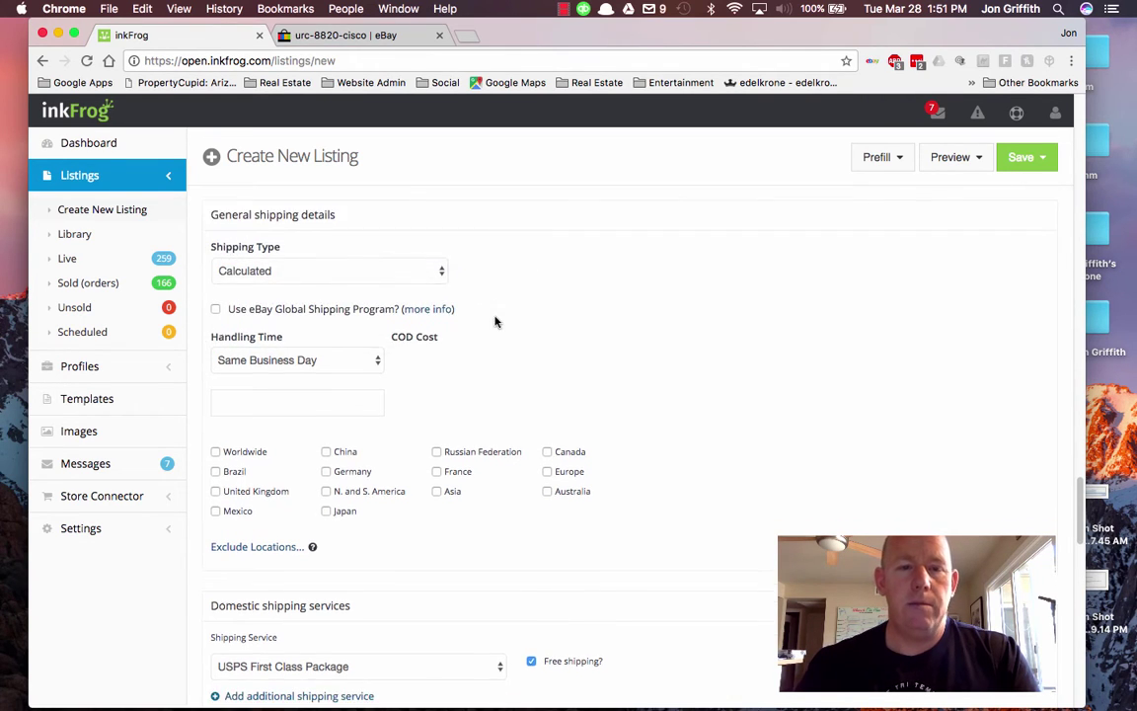
scroll(501, 349, "down", 3)
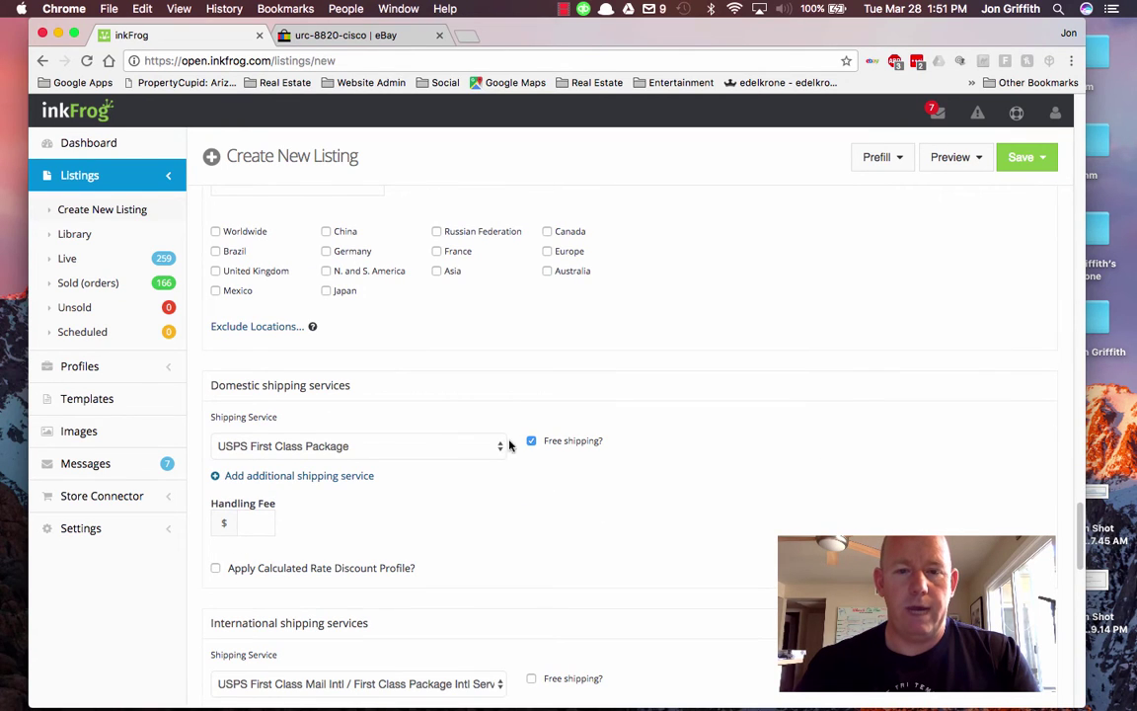
scroll(553, 473, "down", 2)
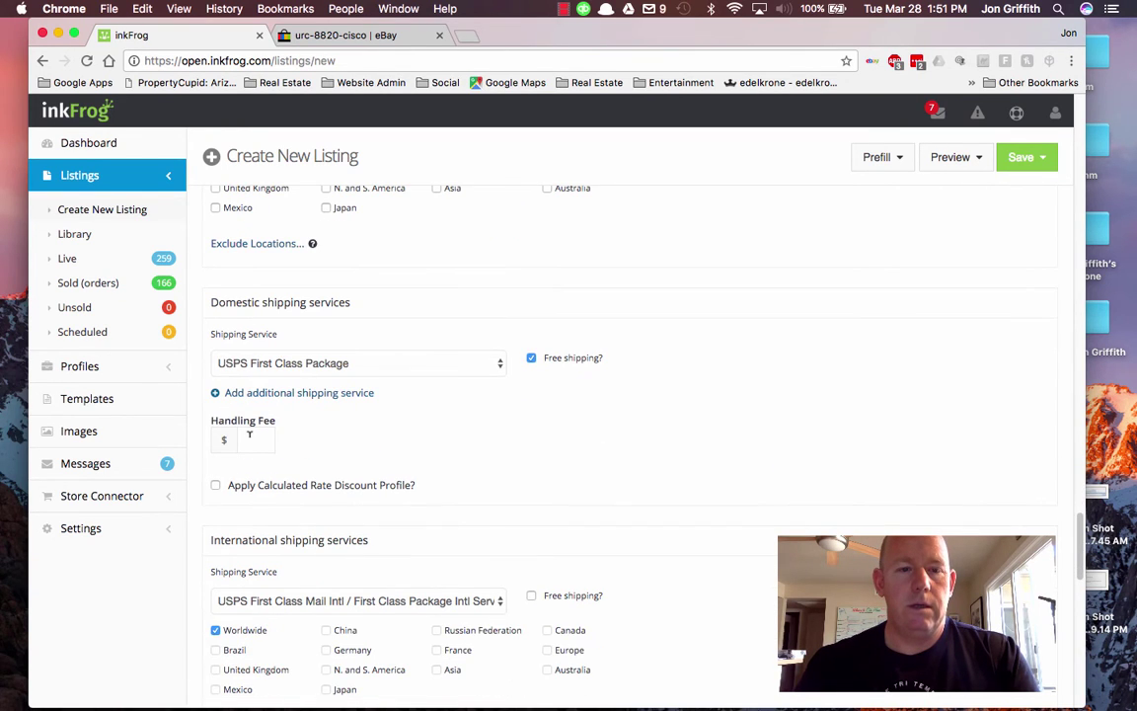
scroll(401, 431, "down", 2)
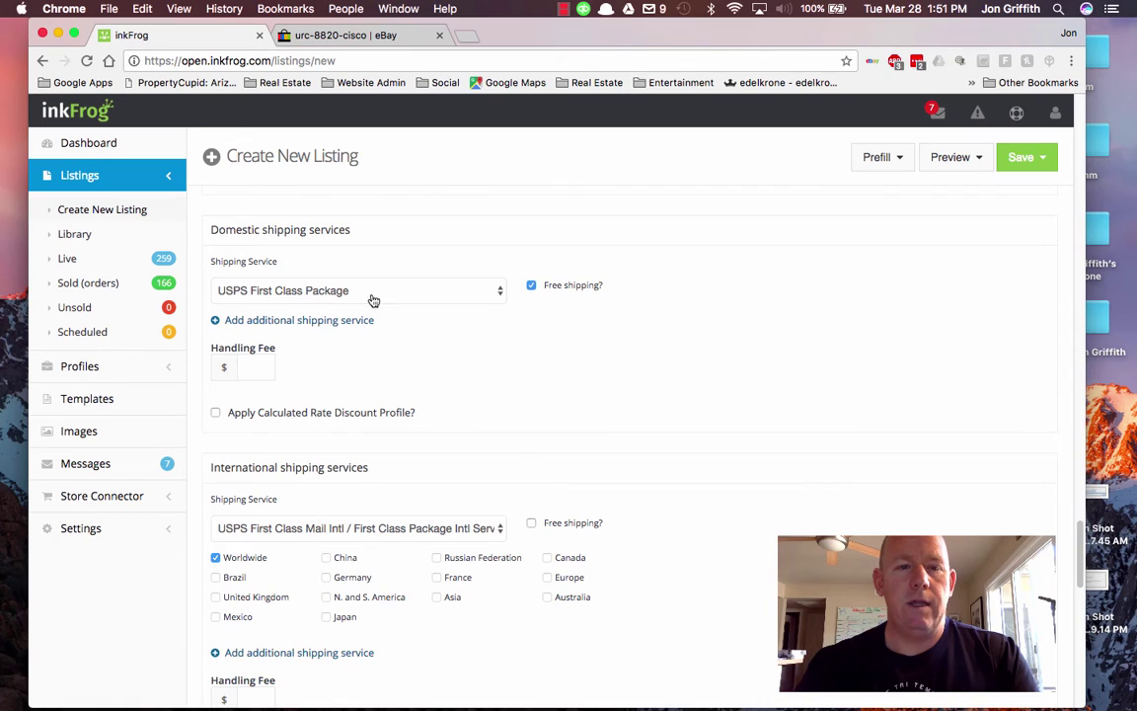
scroll(481, 363, "down", 2)
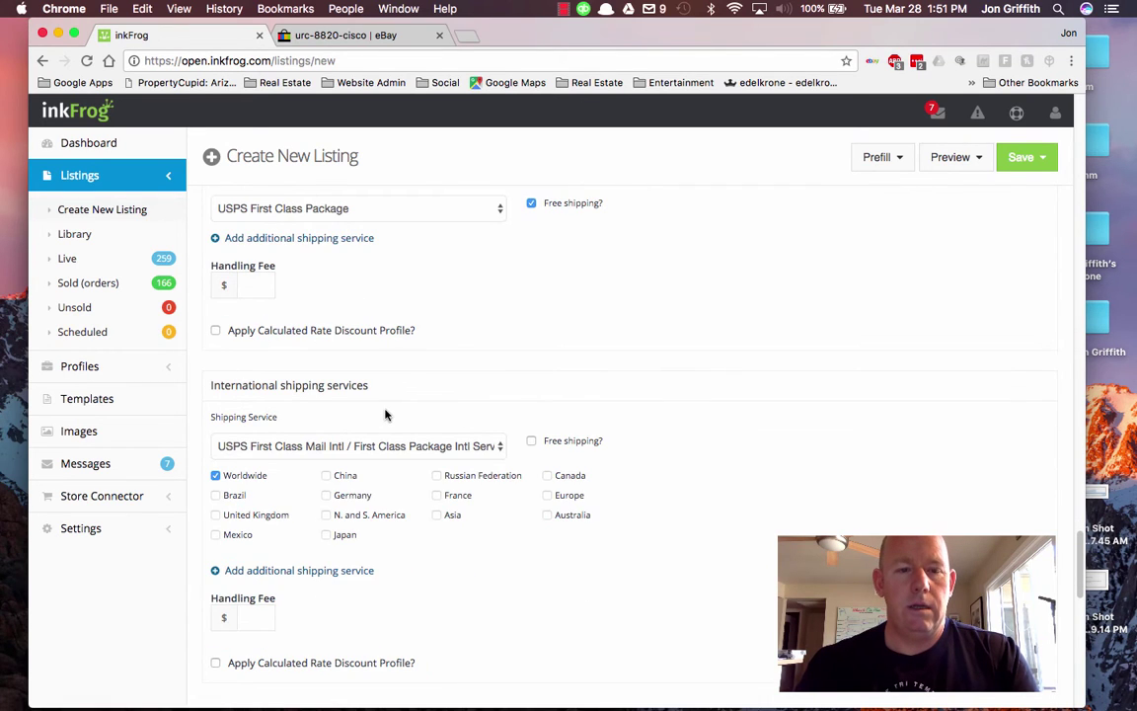
scroll(385, 416, "down", 1)
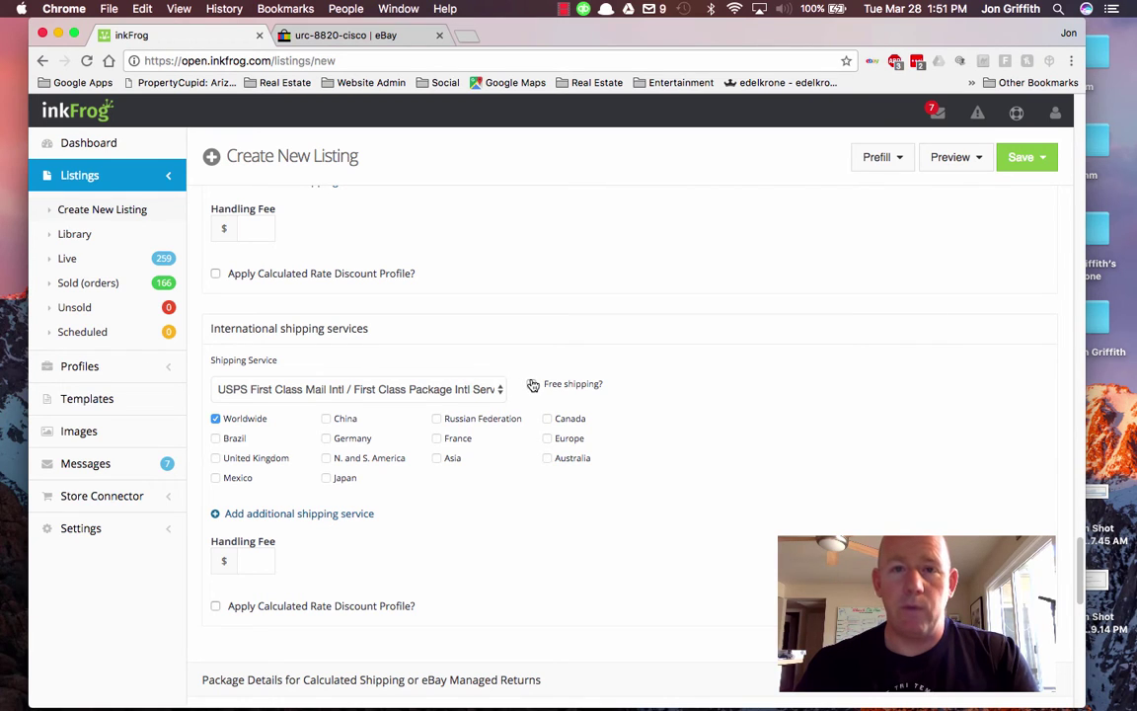
scroll(543, 350, "down", 3)
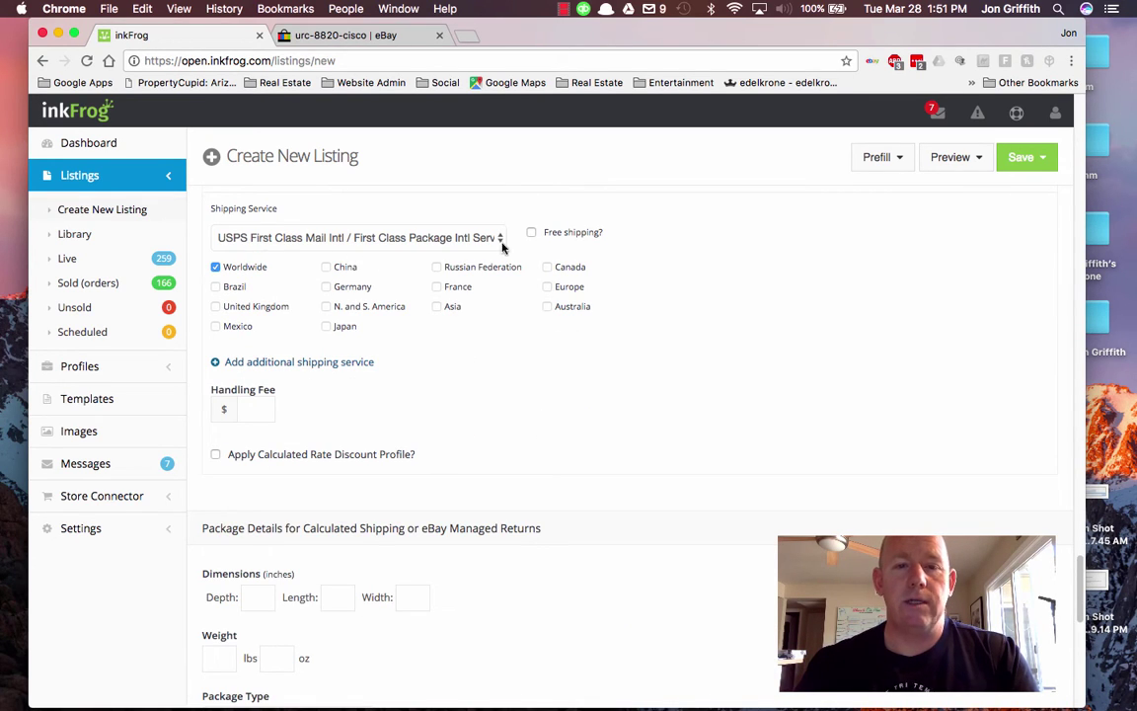
scroll(482, 383, "down", 3)
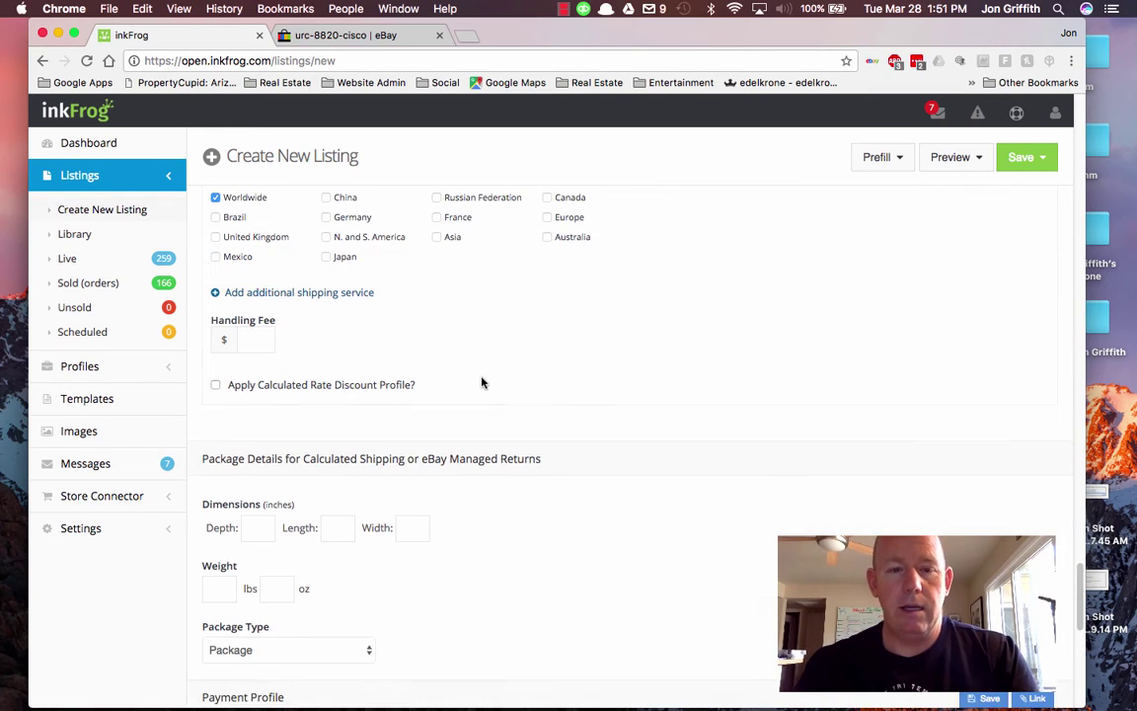
Step: Set the package weight to 8 oz and the package type to Large Envelope
scroll(482, 380, "down", 2)
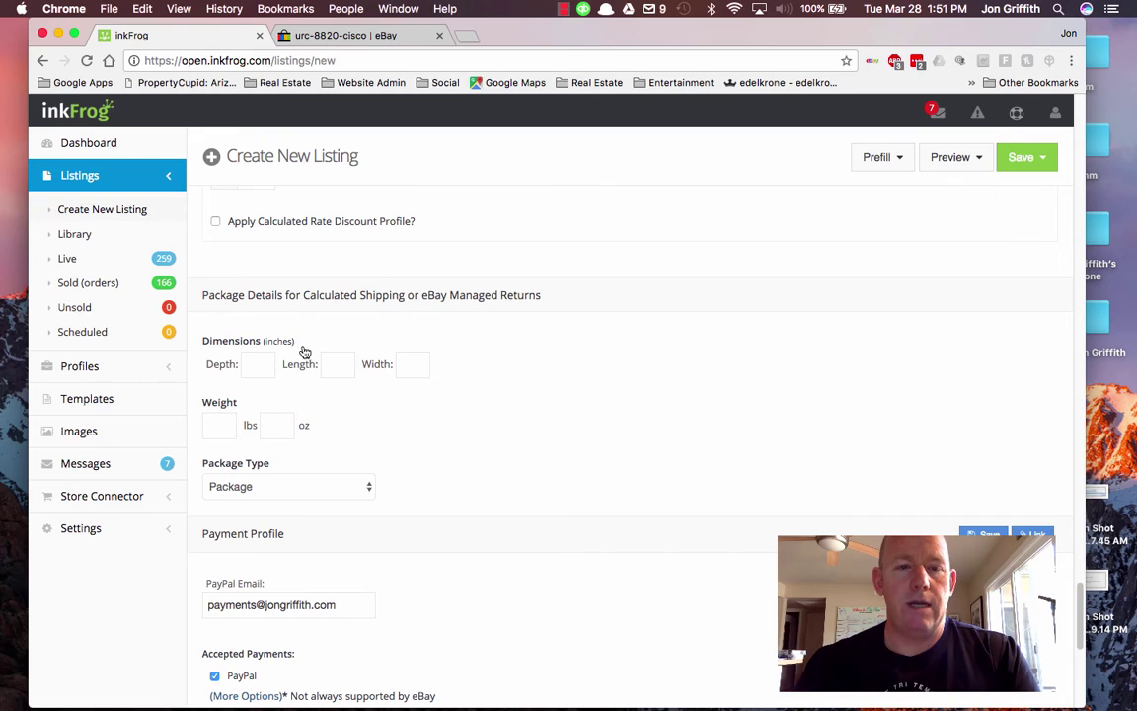
scroll(406, 427, "down", 1)
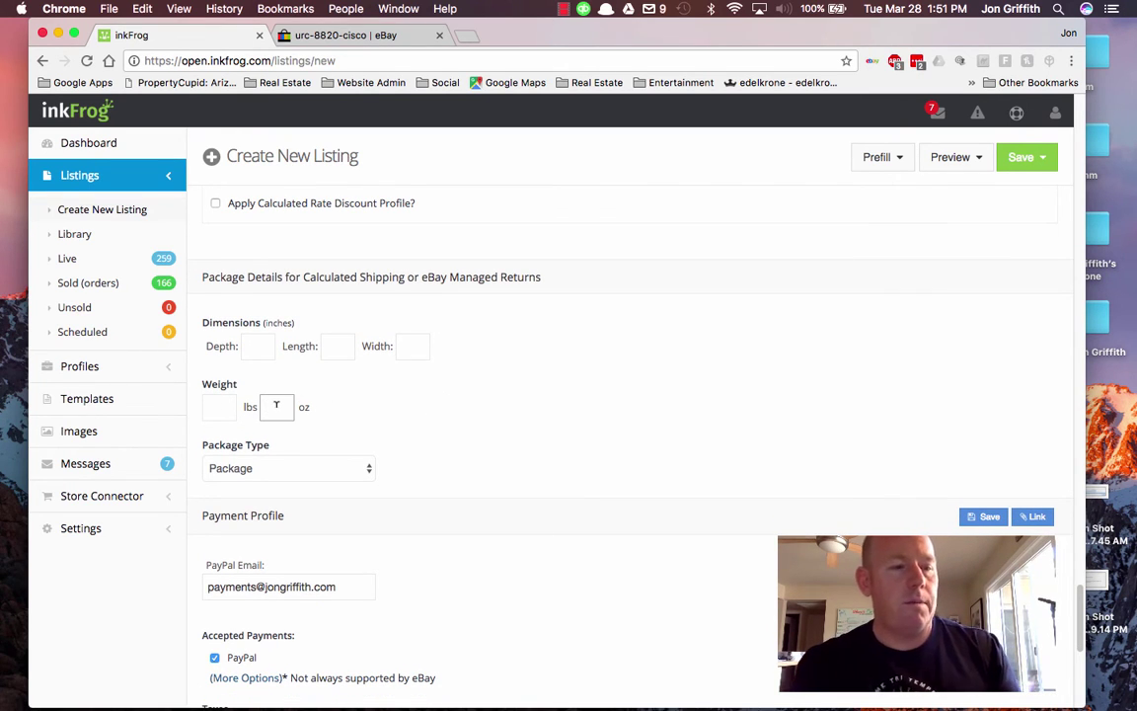
type("8")
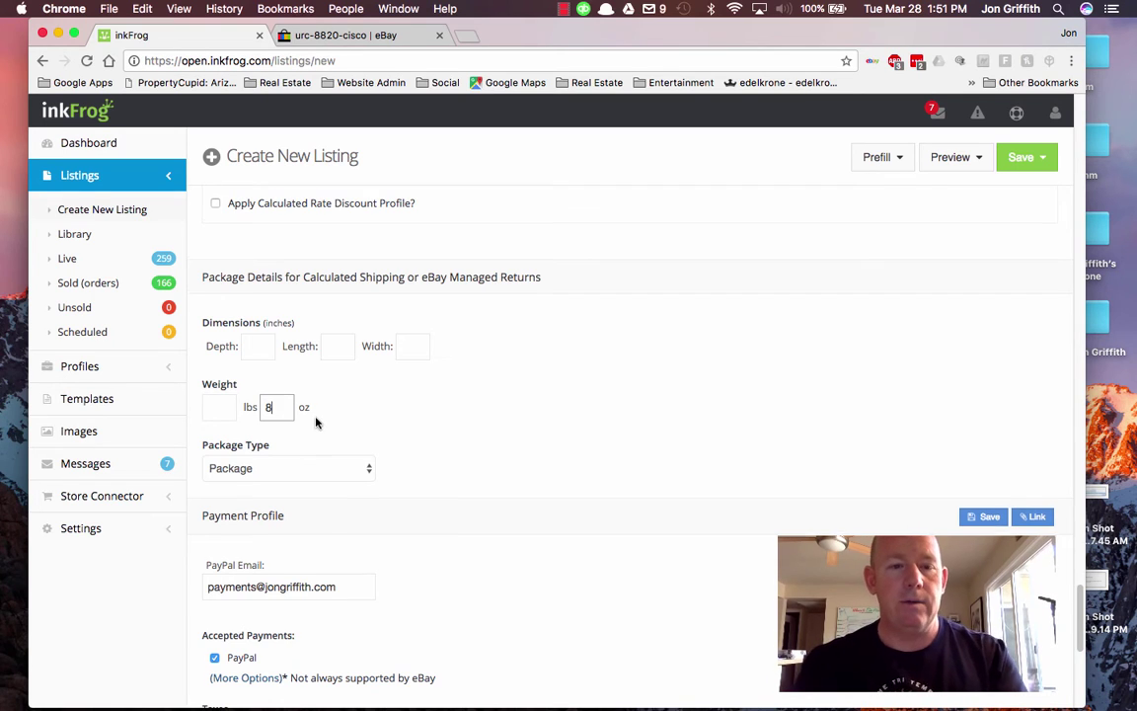
scroll(292, 418, "down", 3)
left_click(283, 343)
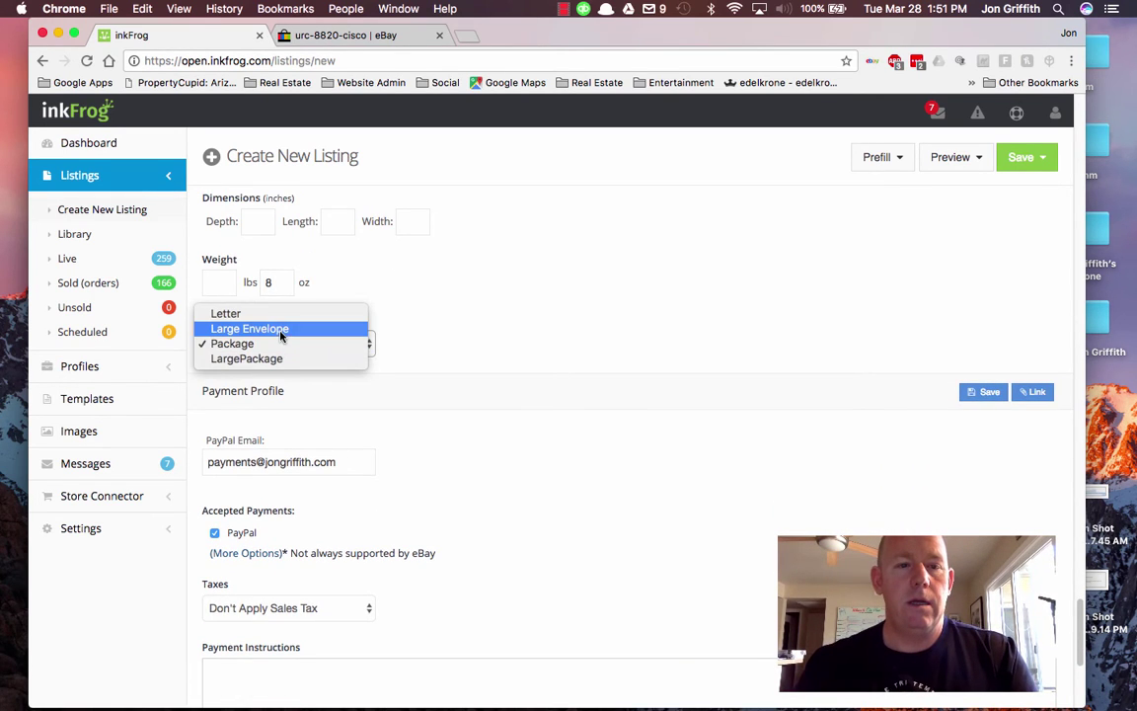
left_click(281, 331)
Step: Review the payment profile, sales tax setting, payment instructions and buyer requirements at the end of the listing form
scroll(449, 381, "down", 2)
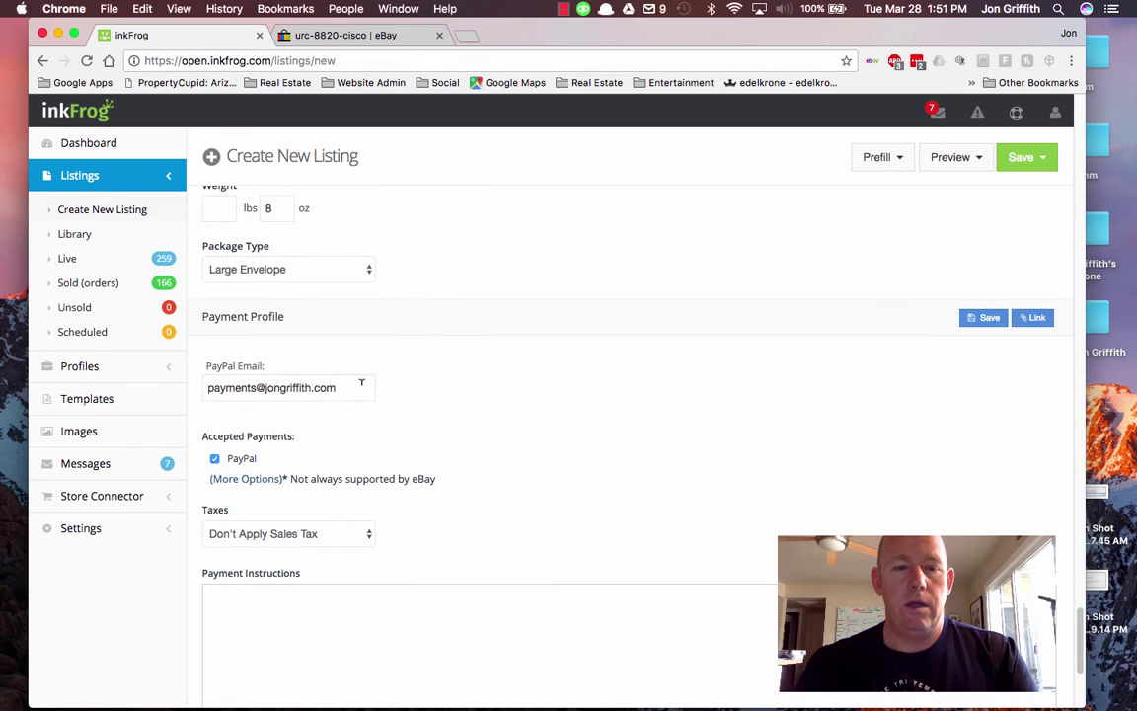
scroll(406, 386, "down", 2)
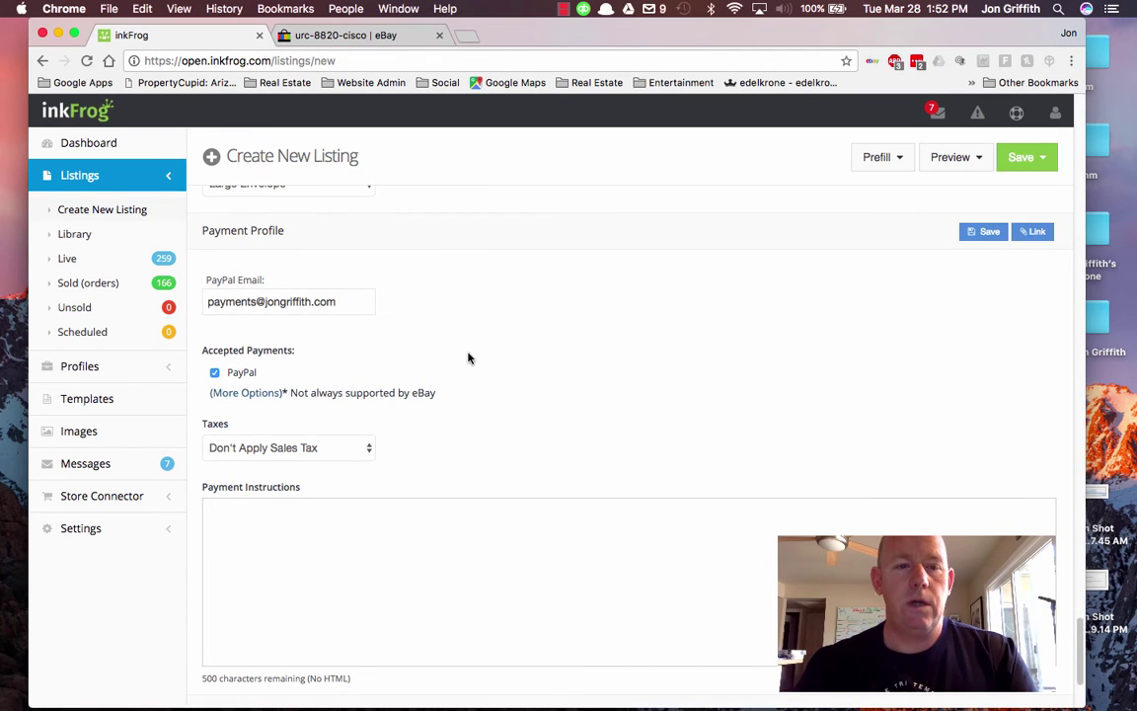
scroll(469, 358, "down", 3)
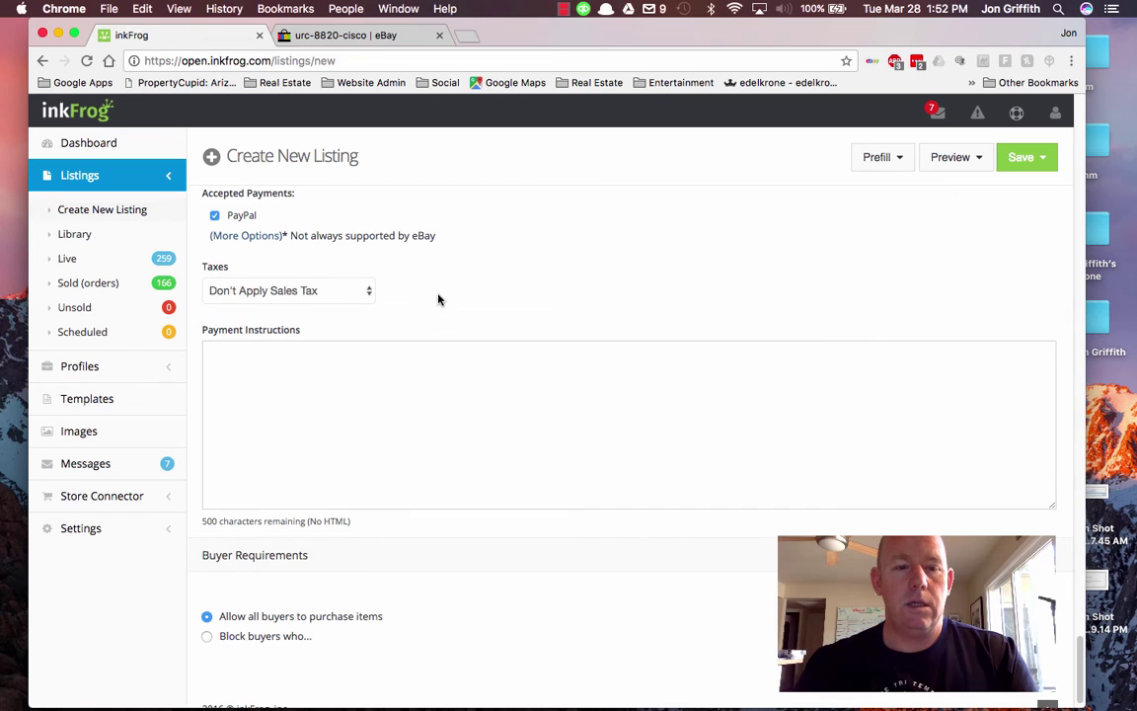
scroll(436, 306, "down", 1)
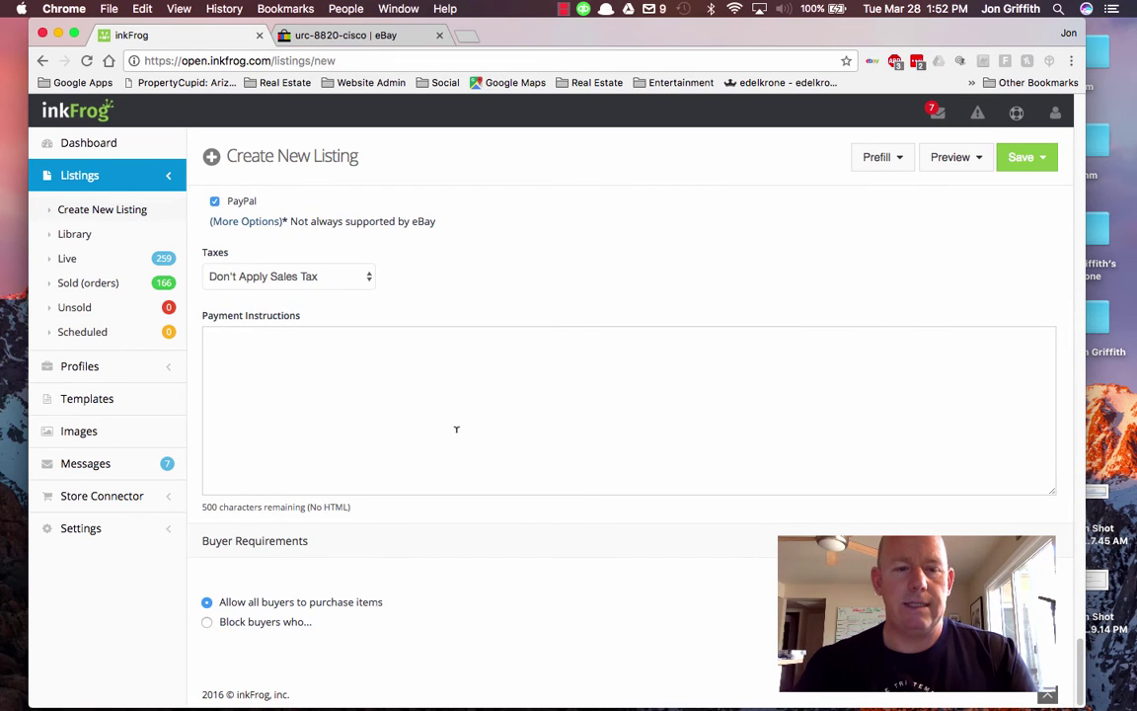
Step: Block buyers without PayPal, with 2 unpaid item strikes, in non-shipping countries, with 4 policy violations, or with feedback of -1 or lower
left_click(207, 622)
scroll(217, 621, "down", 3)
left_click(222, 514)
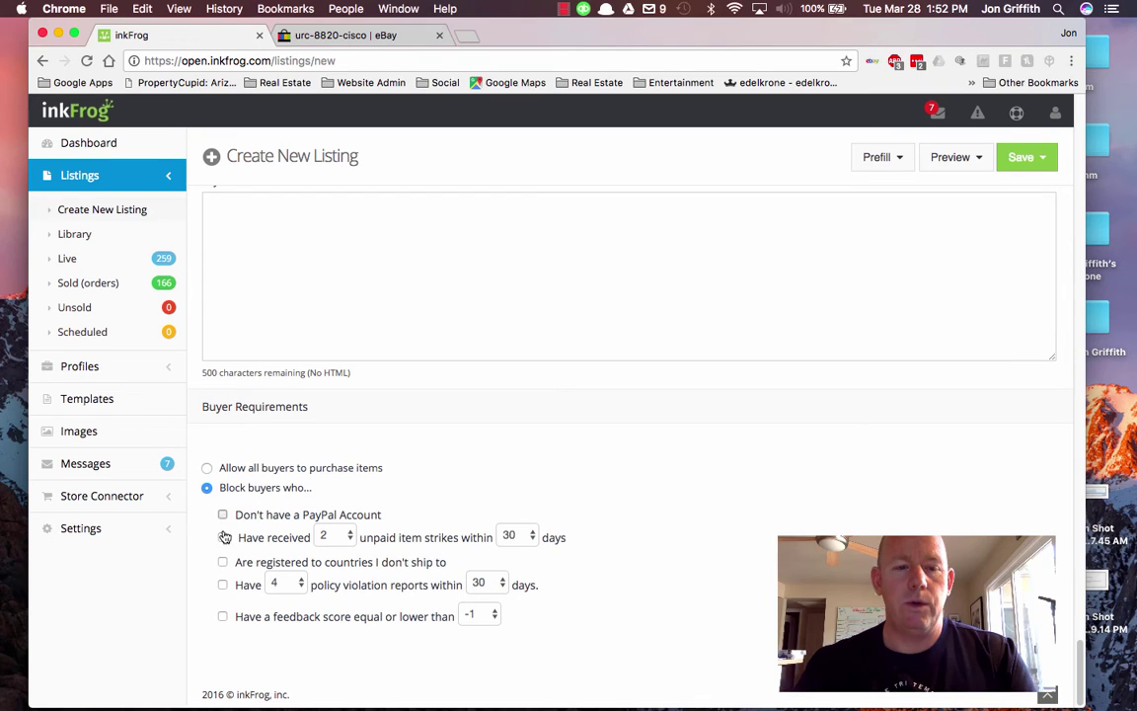
left_click(222, 537)
left_click(222, 561)
left_click(222, 585)
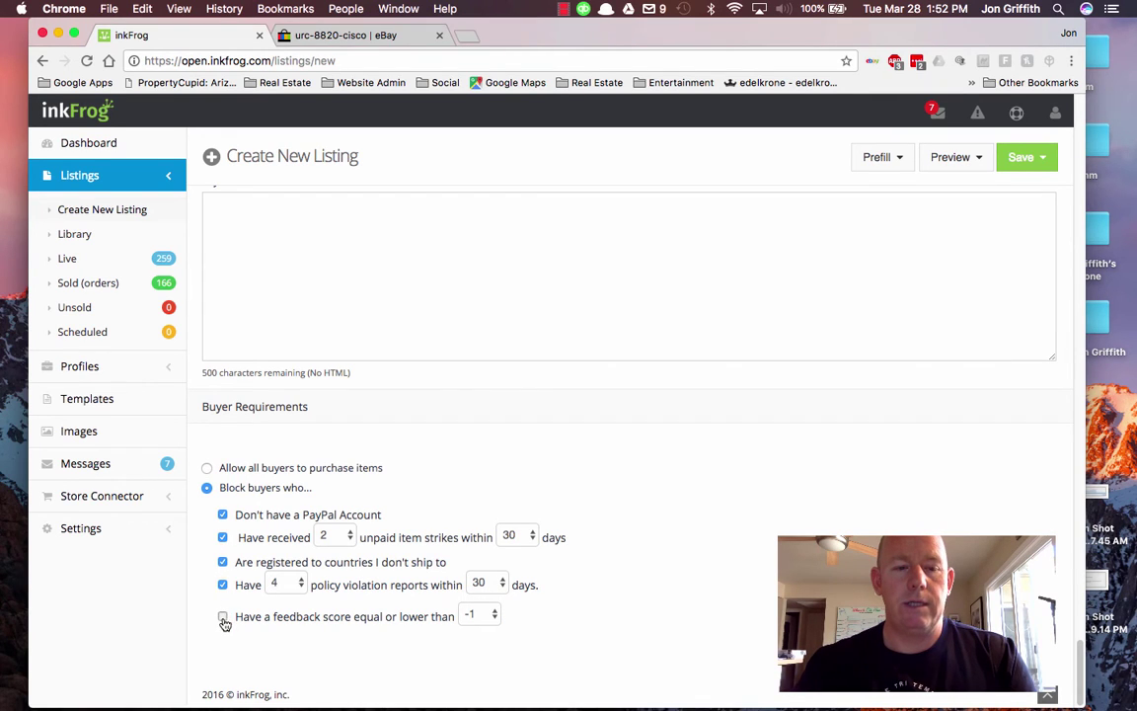
left_click(222, 616)
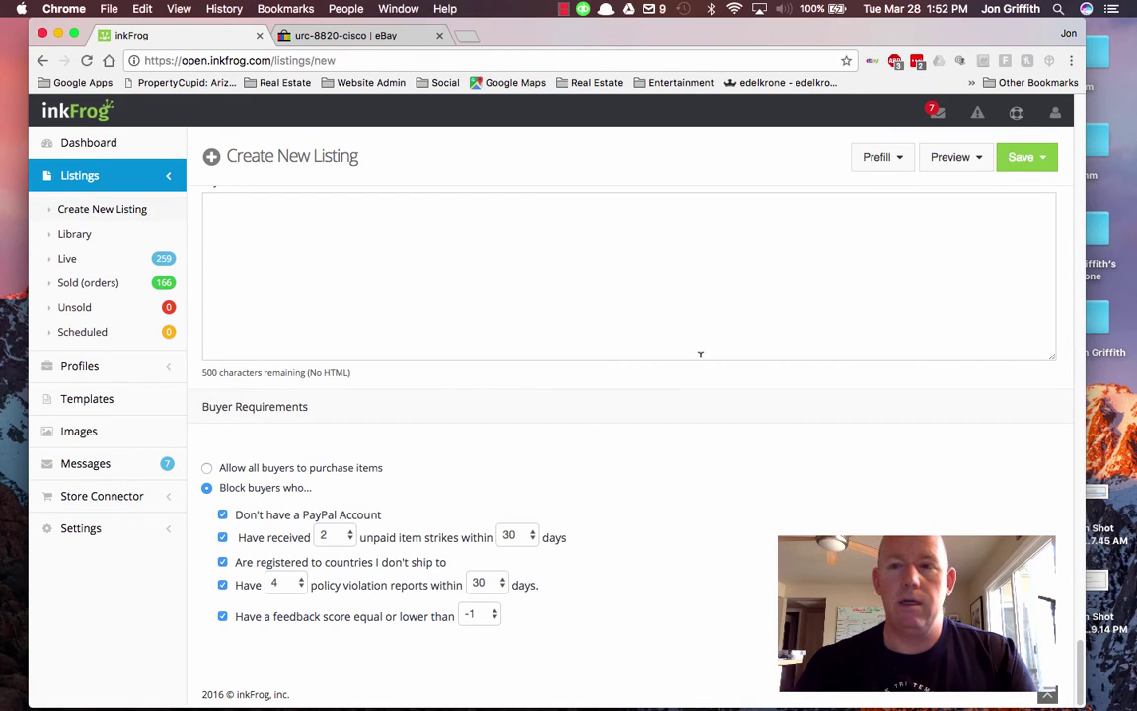
Step: Preview the finished listing with its title, description and photos, and close the preview window
left_click(963, 157)
left_click(923, 192)
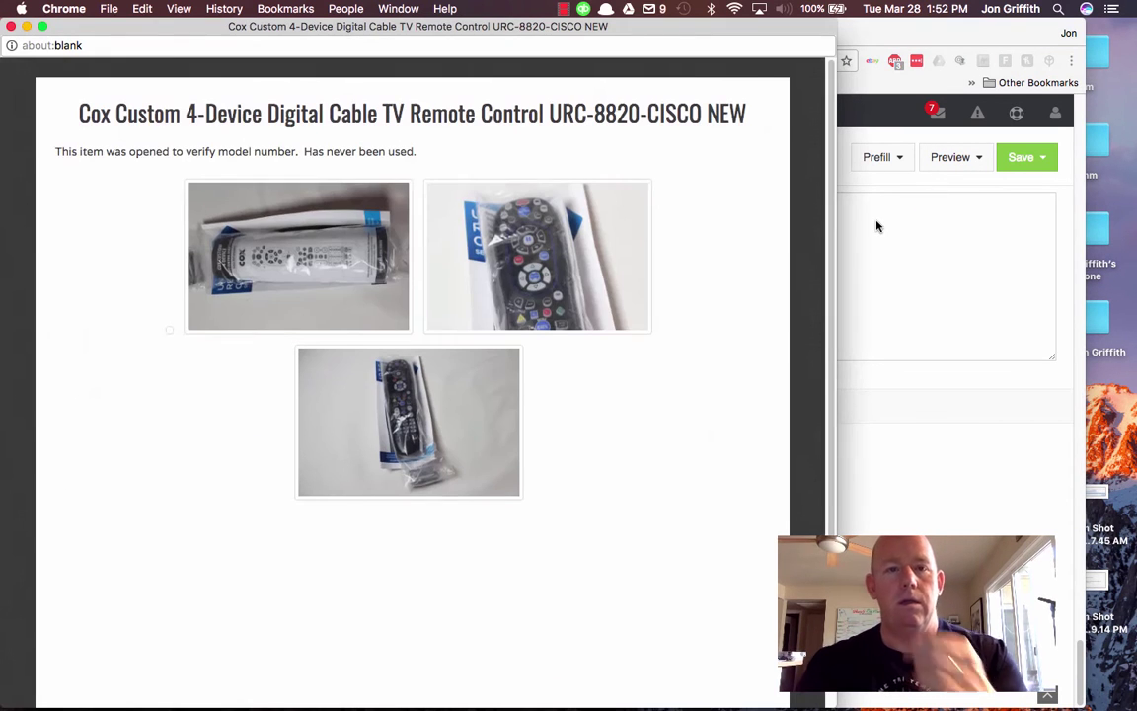
left_click(11, 25)
Step: Save the listing to the library and launch it immediately
left_click(1024, 157)
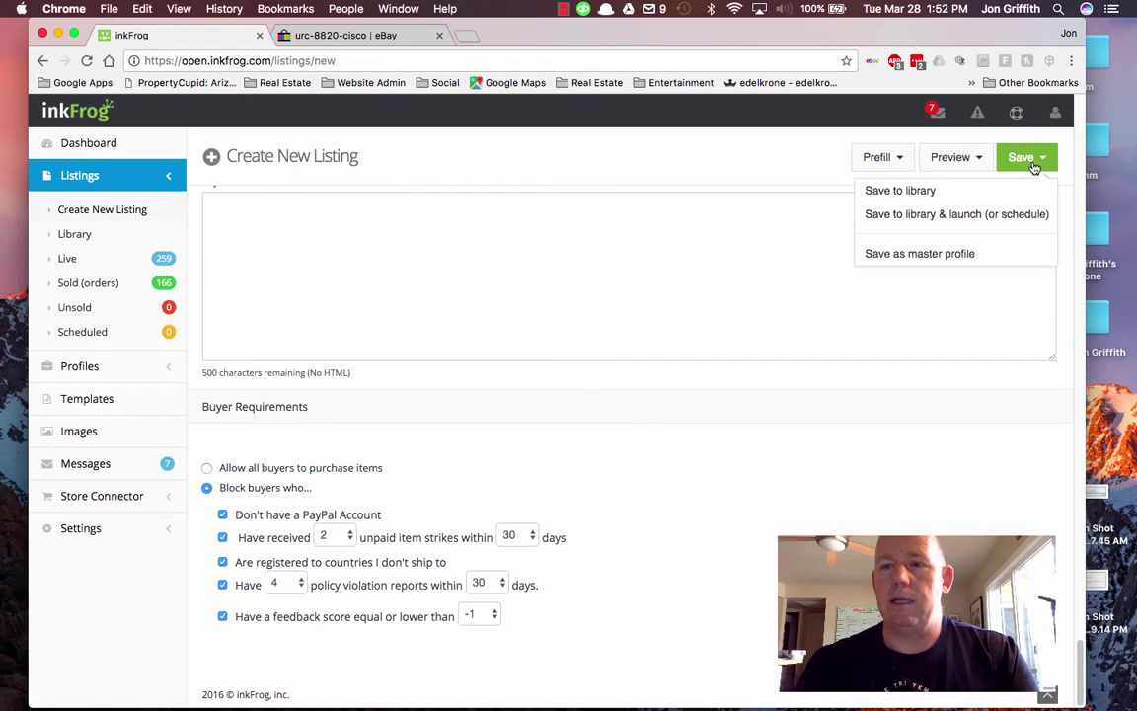
left_click(911, 216)
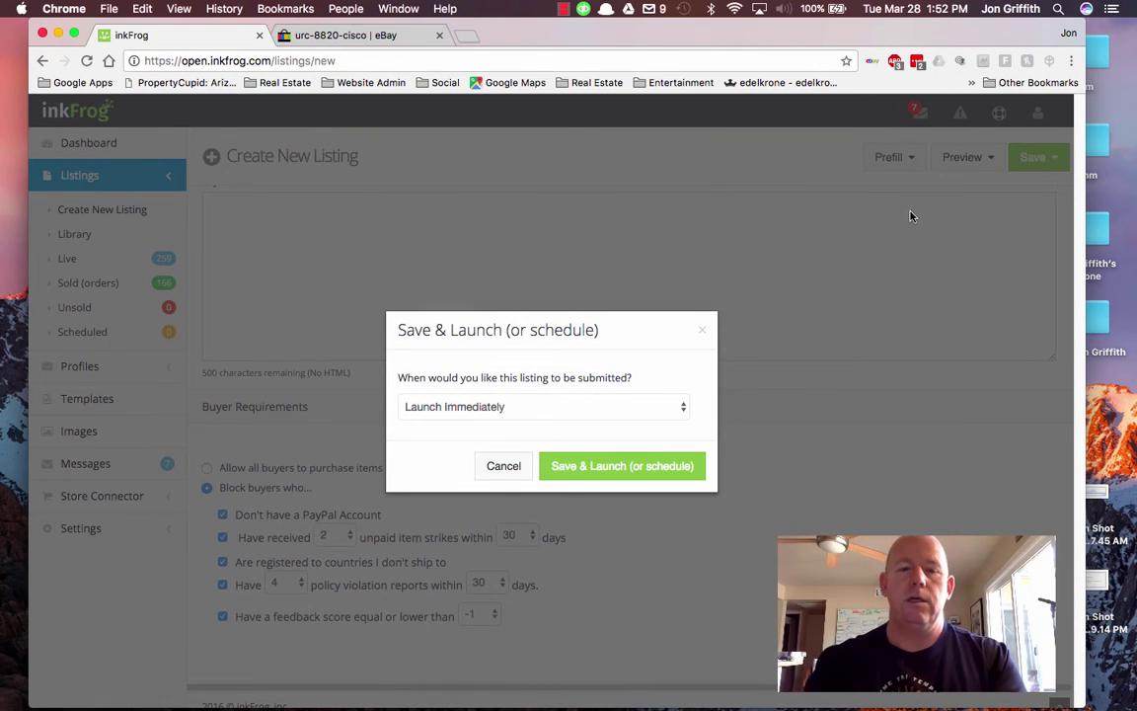
left_click(581, 467)
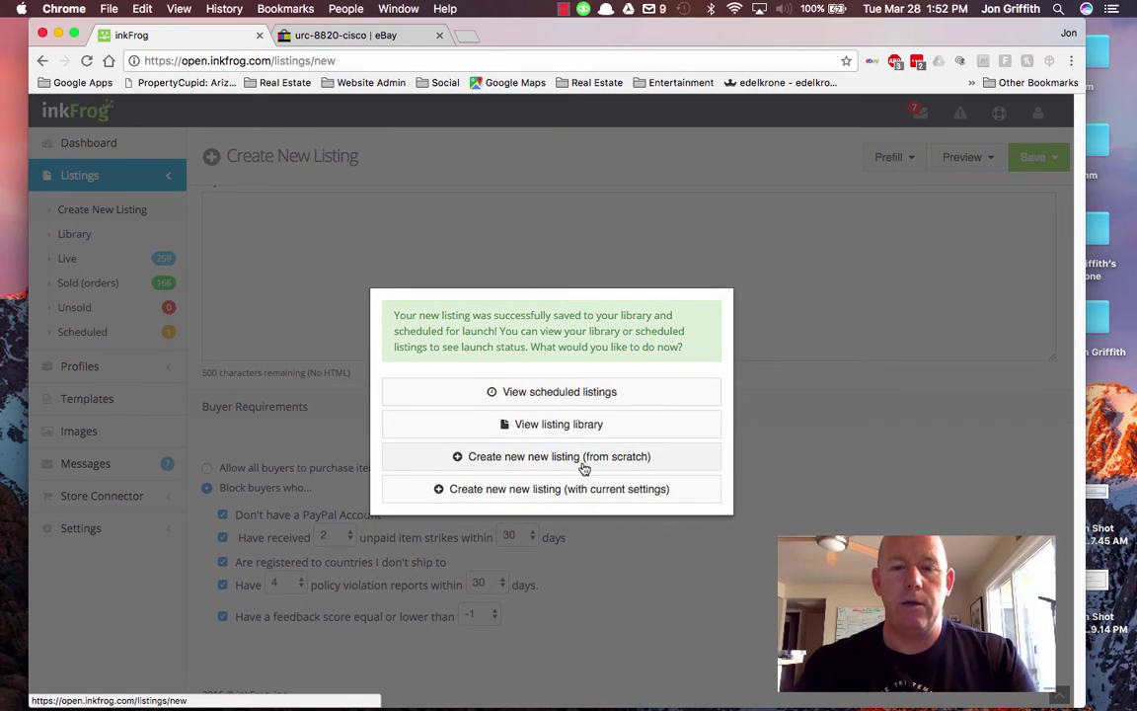
Step: Start another new listing with the current settings and select its whole title for replacement
left_click(458, 489)
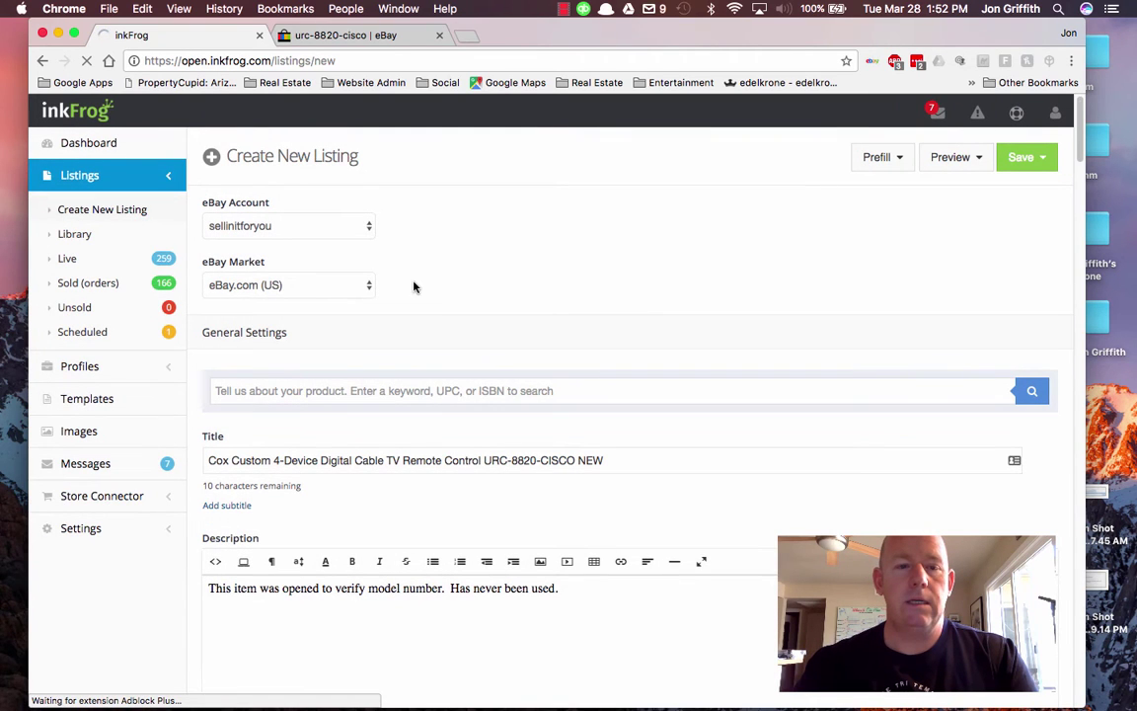
left_click(354, 390)
scroll(457, 399, "down", 2)
left_click_drag(604, 372, 203, 371)
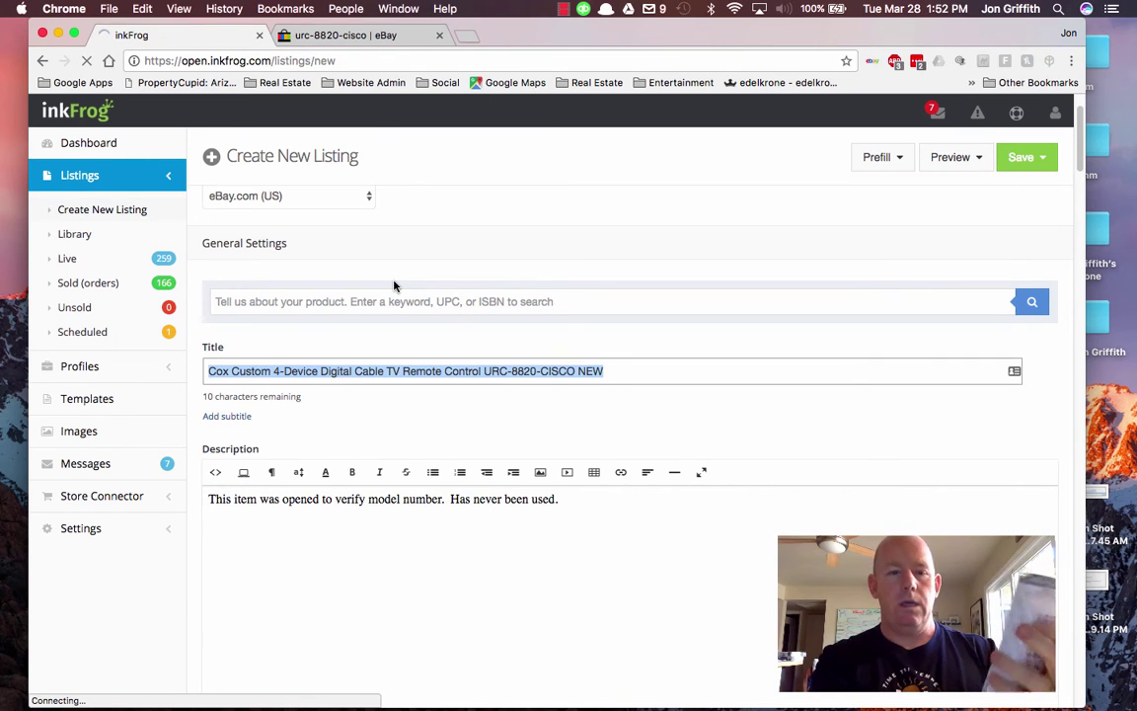
Step: Switch to eBay Seller Hub and search the active listings for the item title COX
left_click(371, 36)
left_click(372, 59)
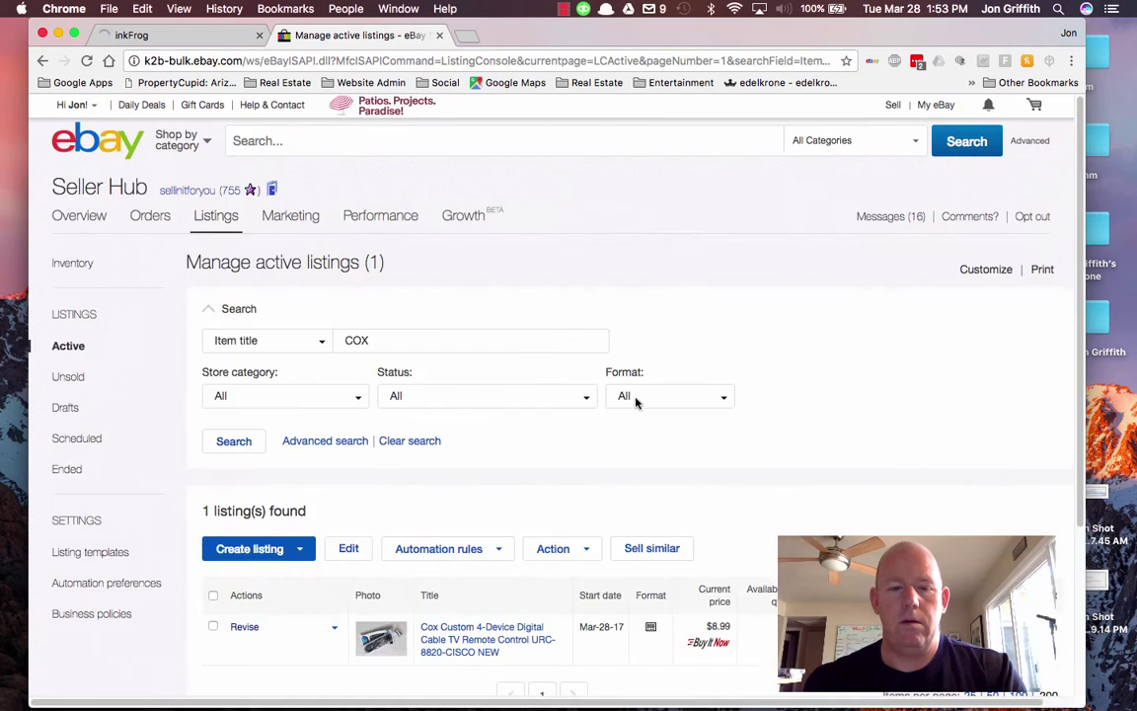
scroll(639, 402, "down", 3)
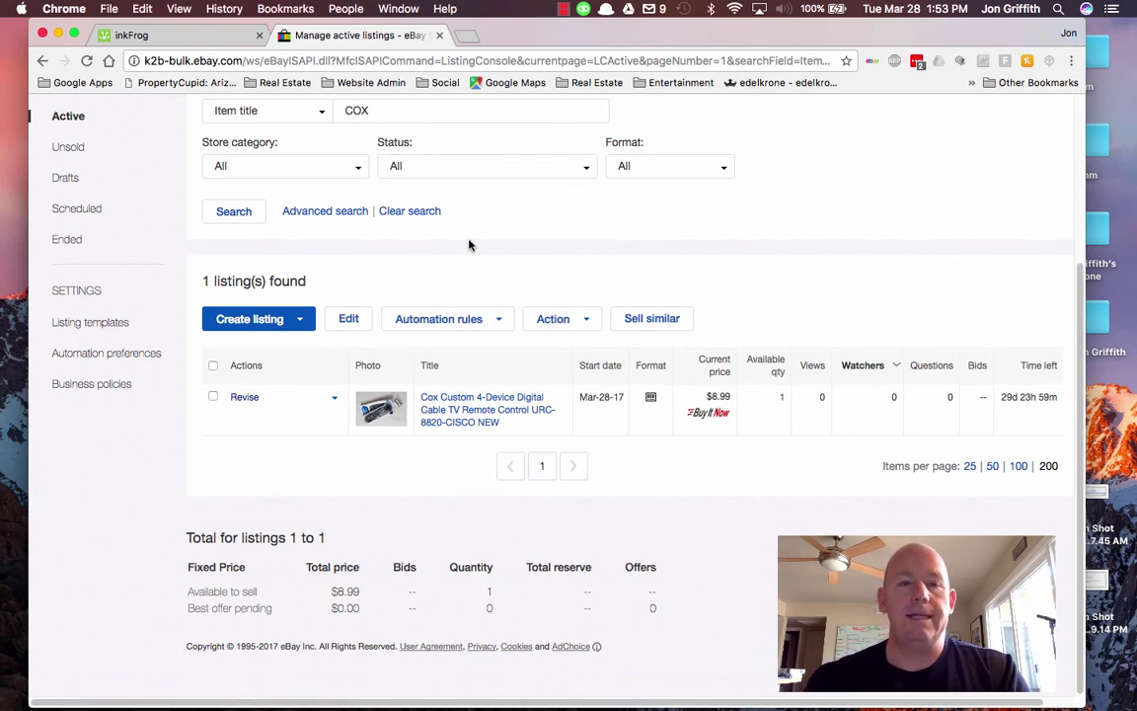
Step: Return to inkFrog, reload the new listing page and open the live listings in the listing library
left_click(185, 41)
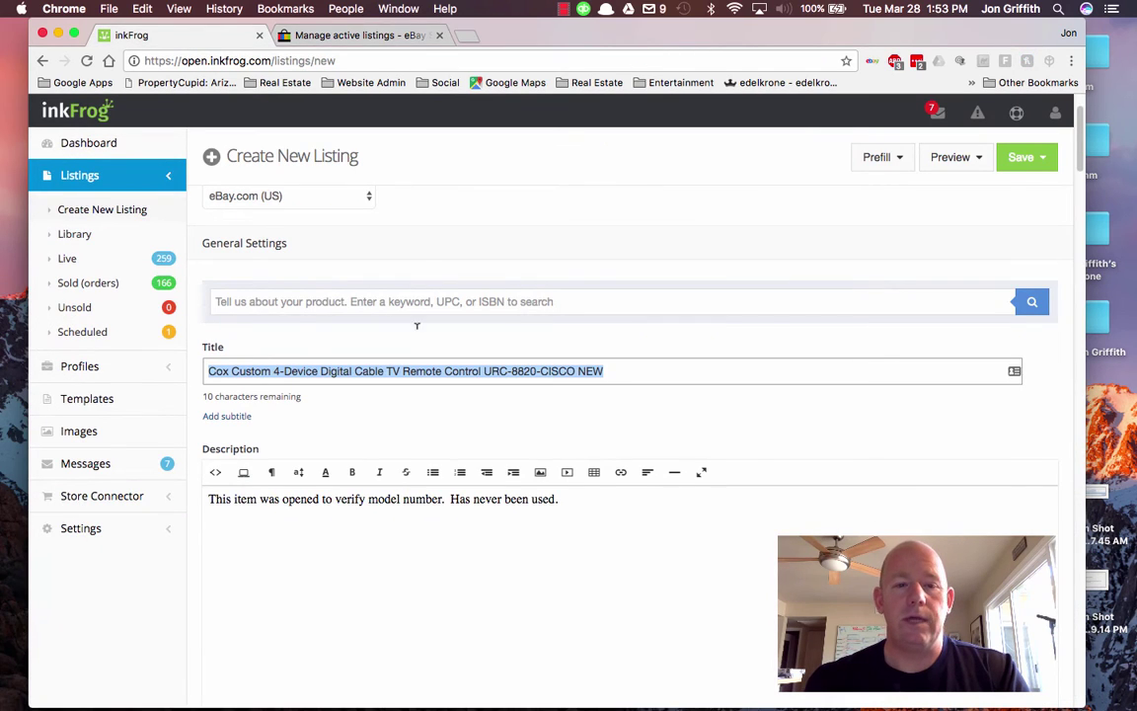
left_click(507, 156)
key("super+r")
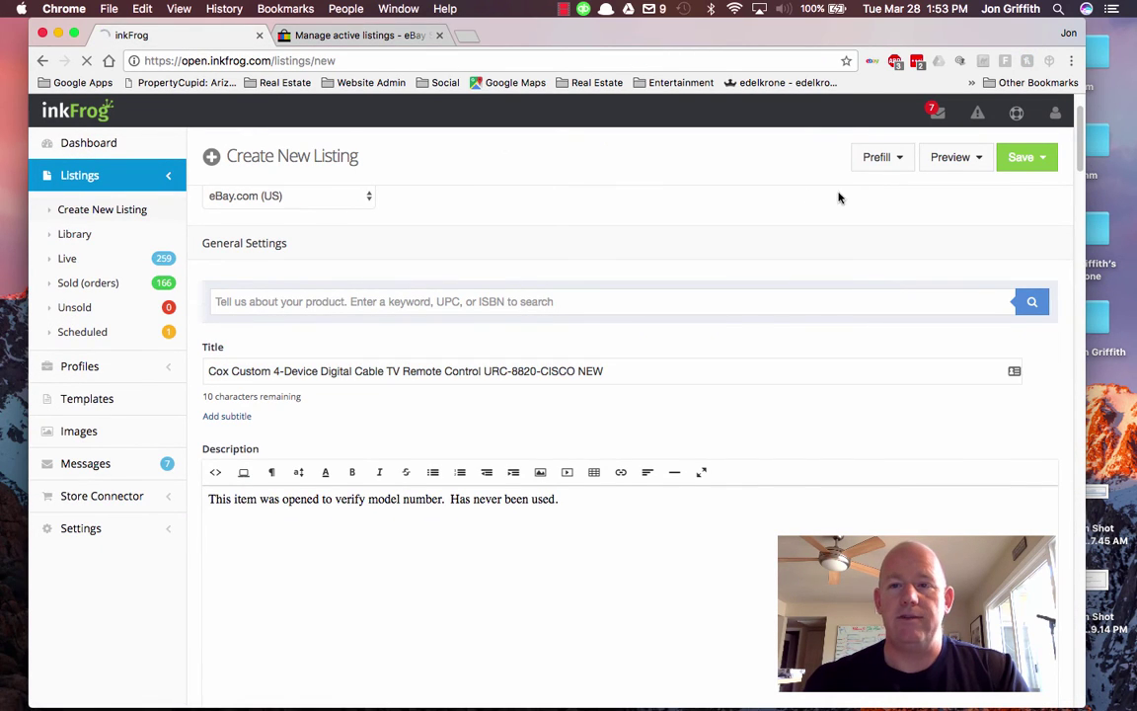
left_click(80, 237)
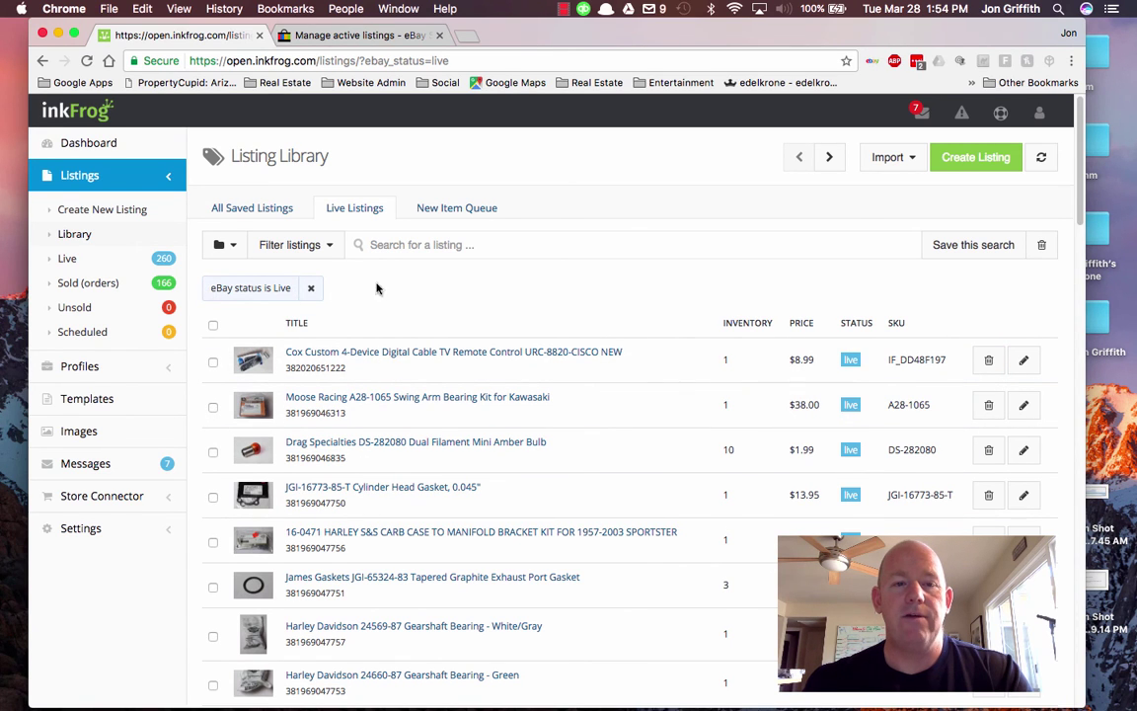
Step: Look through the live listings and check the import options of the library
scroll(471, 455, "down", 20)
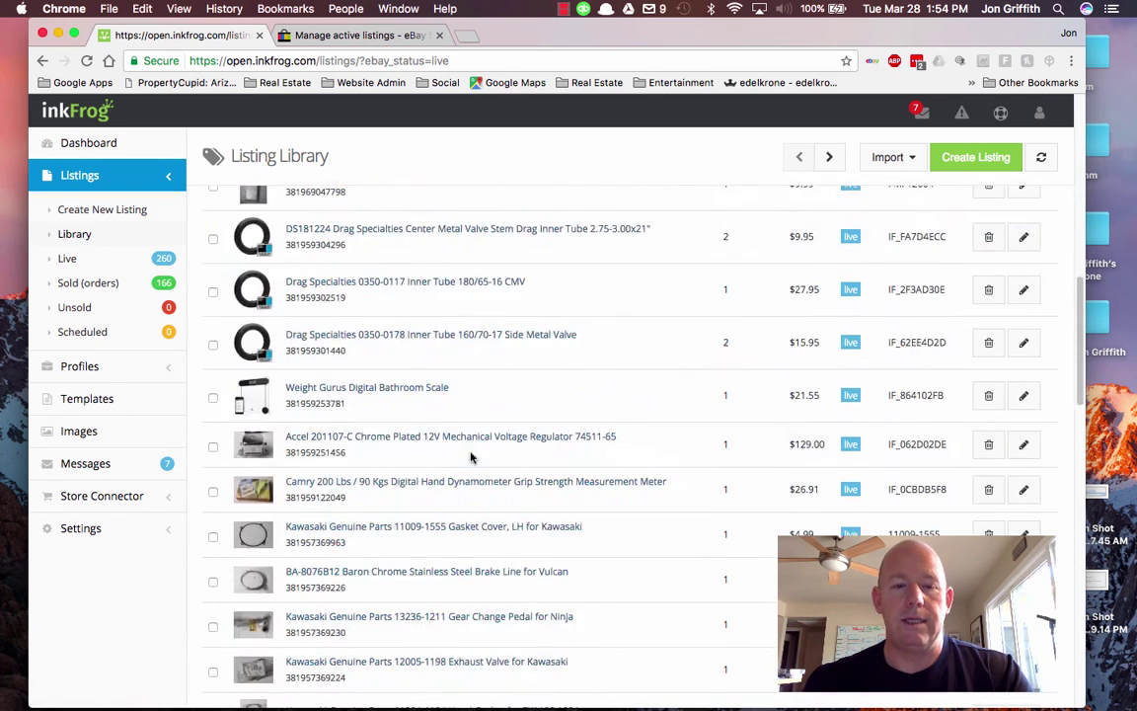
scroll(471, 455, "up", 12)
scroll(470, 455, "up", 10)
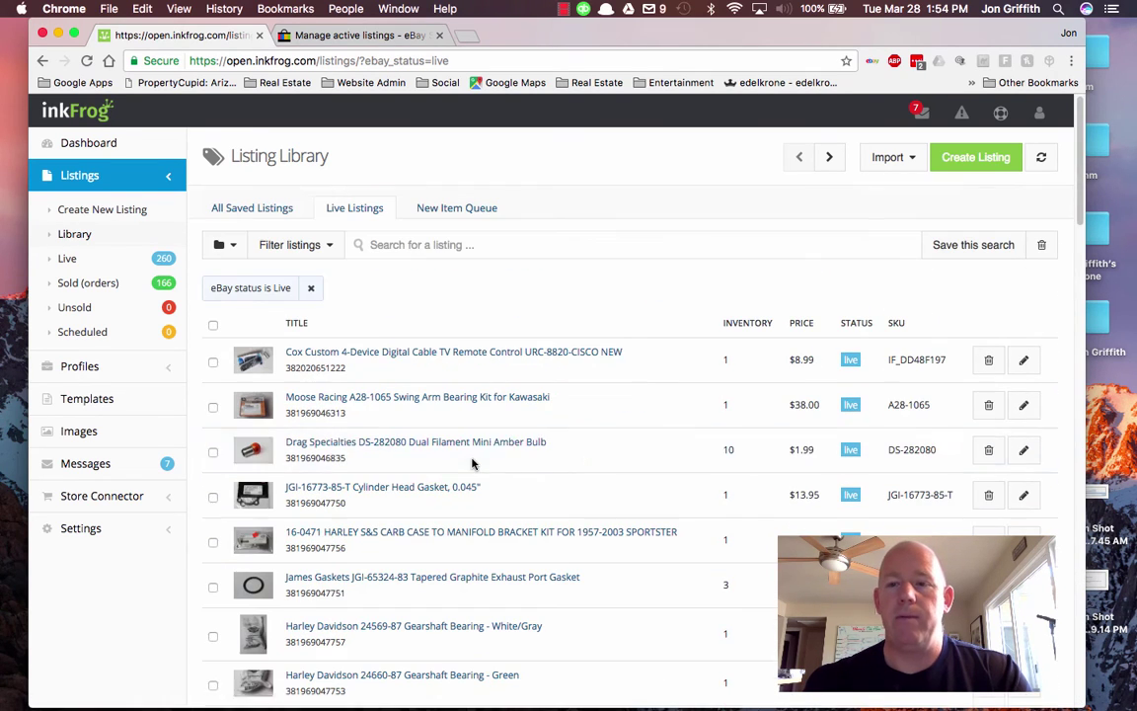
left_click(892, 157)
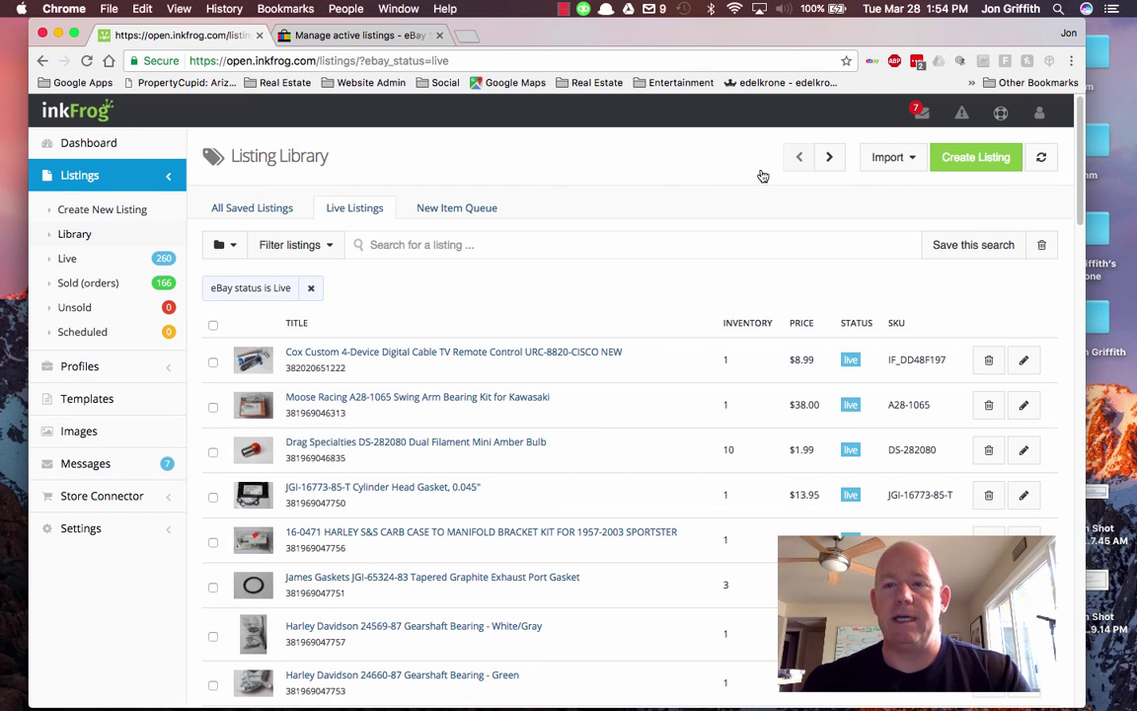
left_click(635, 171)
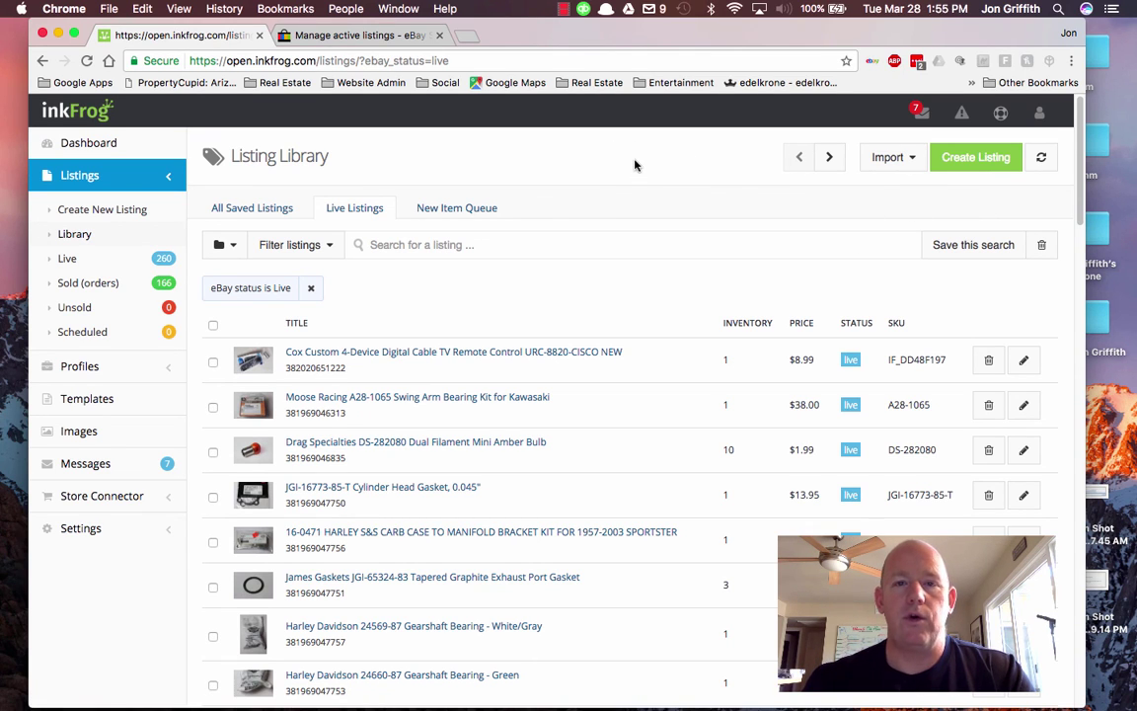
Step: Open the new item queue, select all its listings and check the available bulk actions
left_click(441, 210)
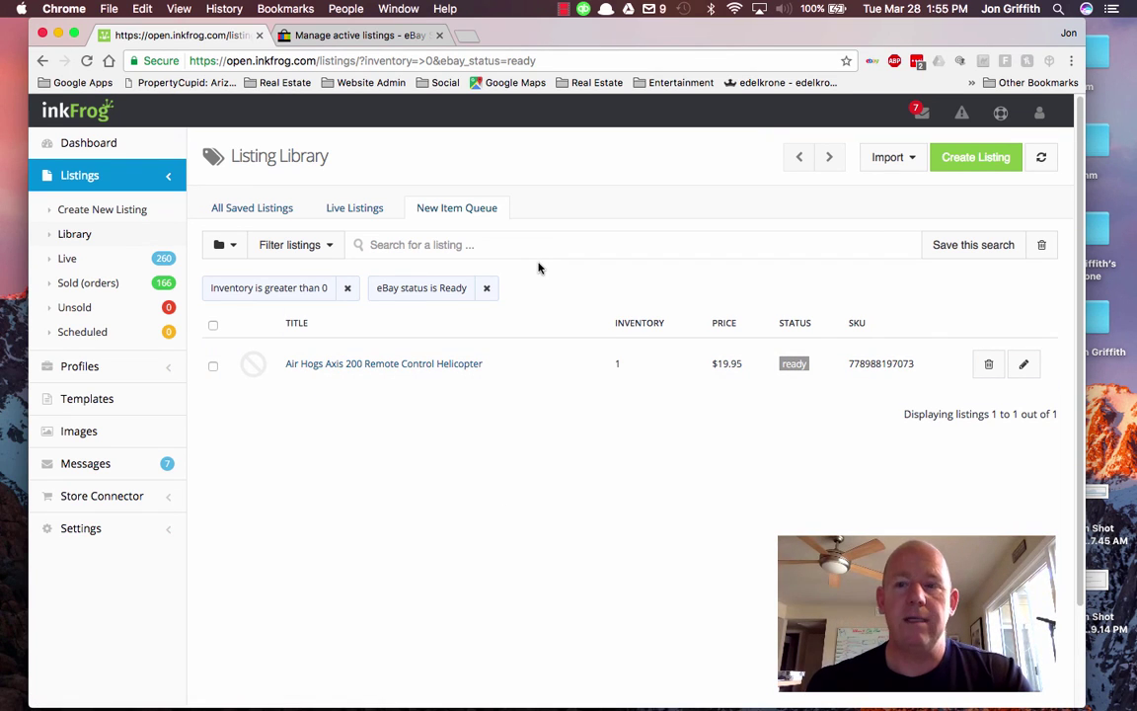
left_click(212, 324)
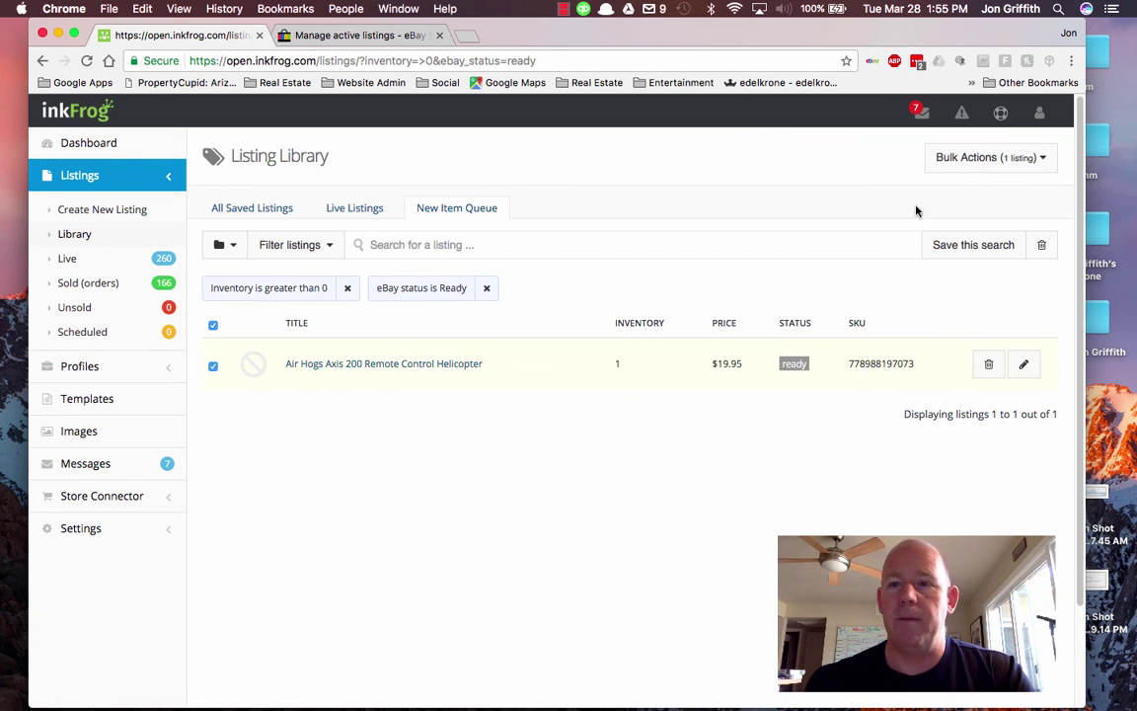
left_click(985, 157)
left_click(785, 159)
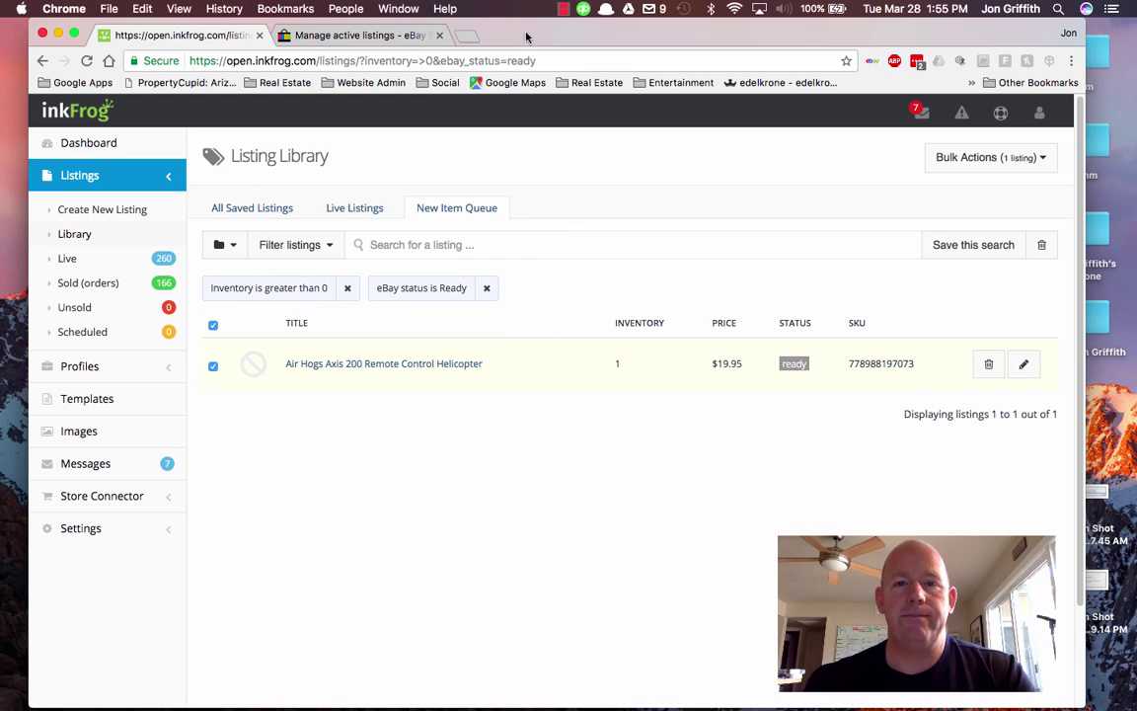
left_click(564, 12)
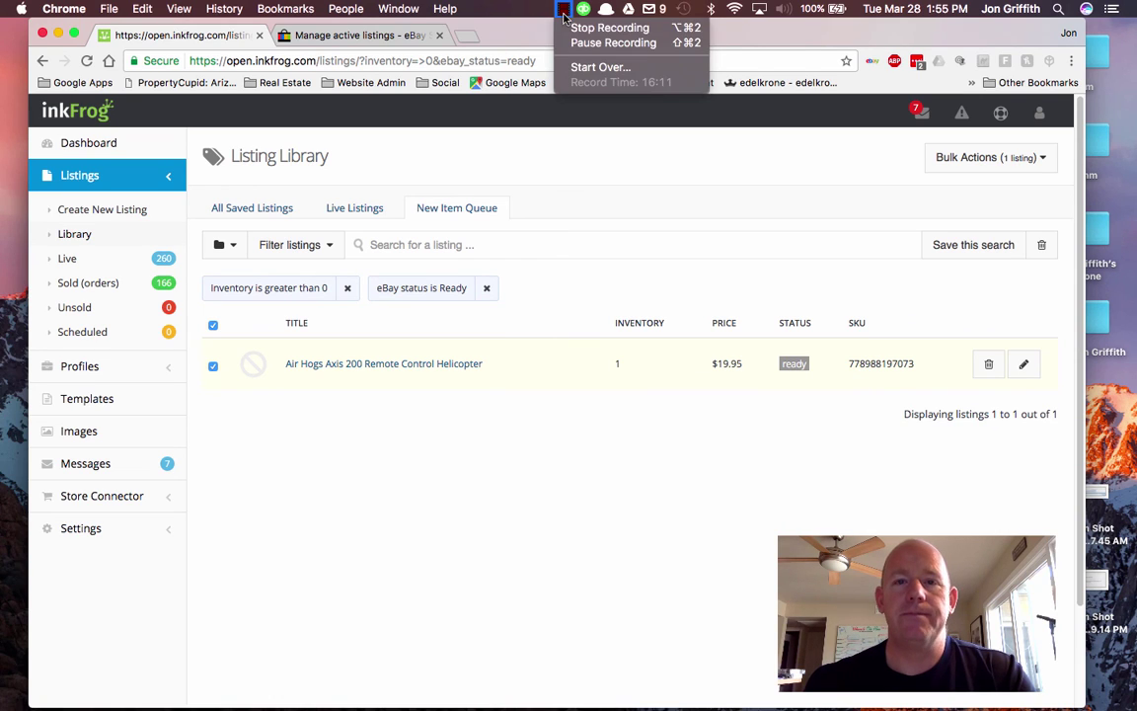